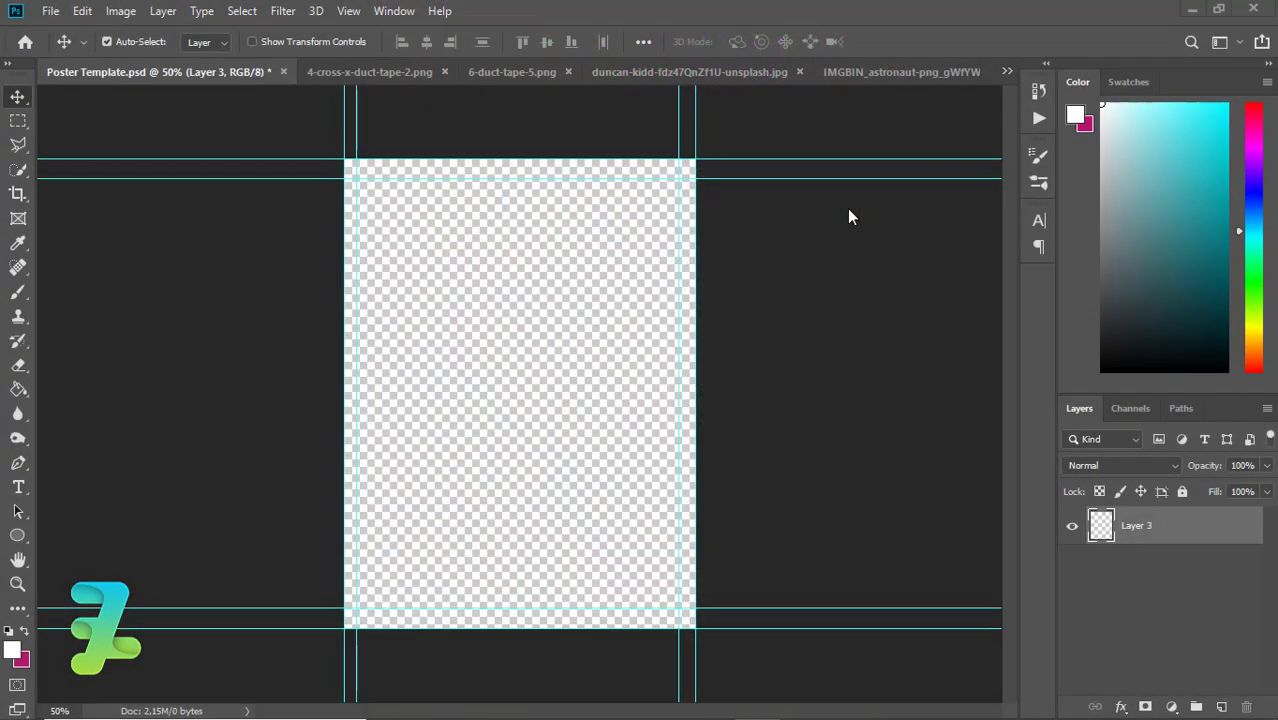
# - Show the dropdown of open documents, including the astronaut, smoke and duct-tape source files
pyautogui.click(1006, 73)
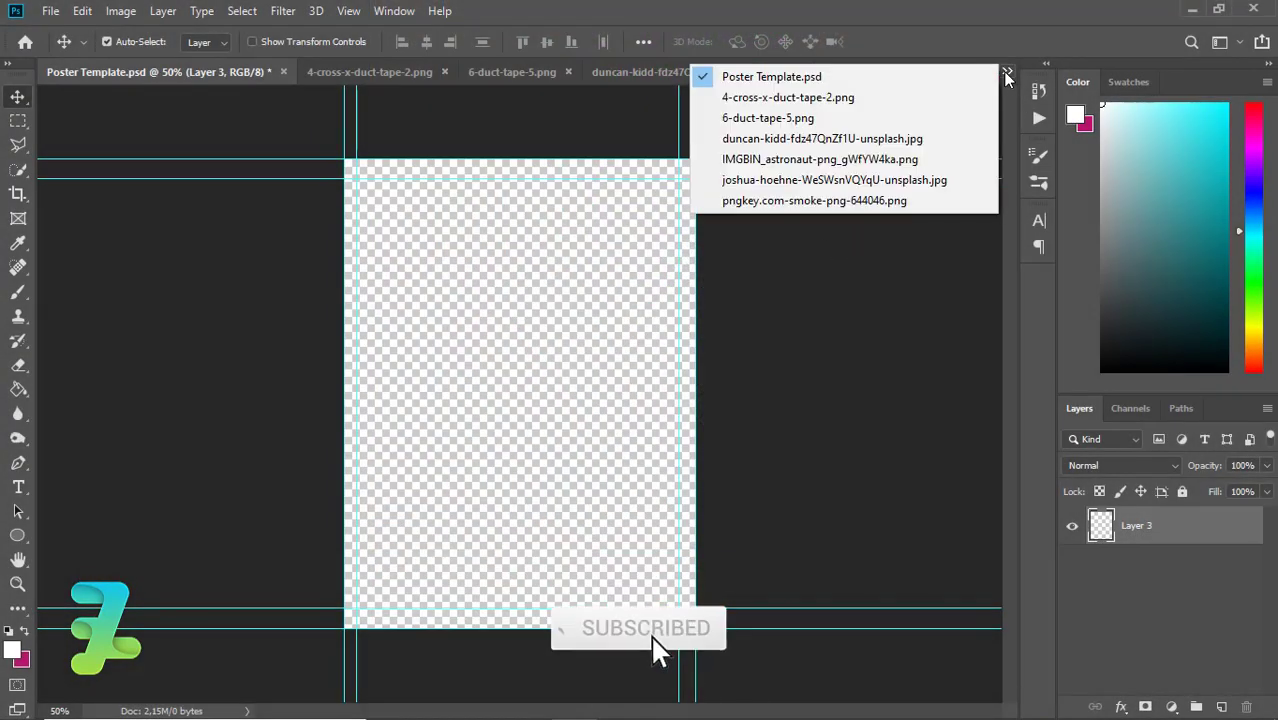
# - Copy the red rocky desert photo into Poster Template.psd as a new layer
pyautogui.click(900, 178)
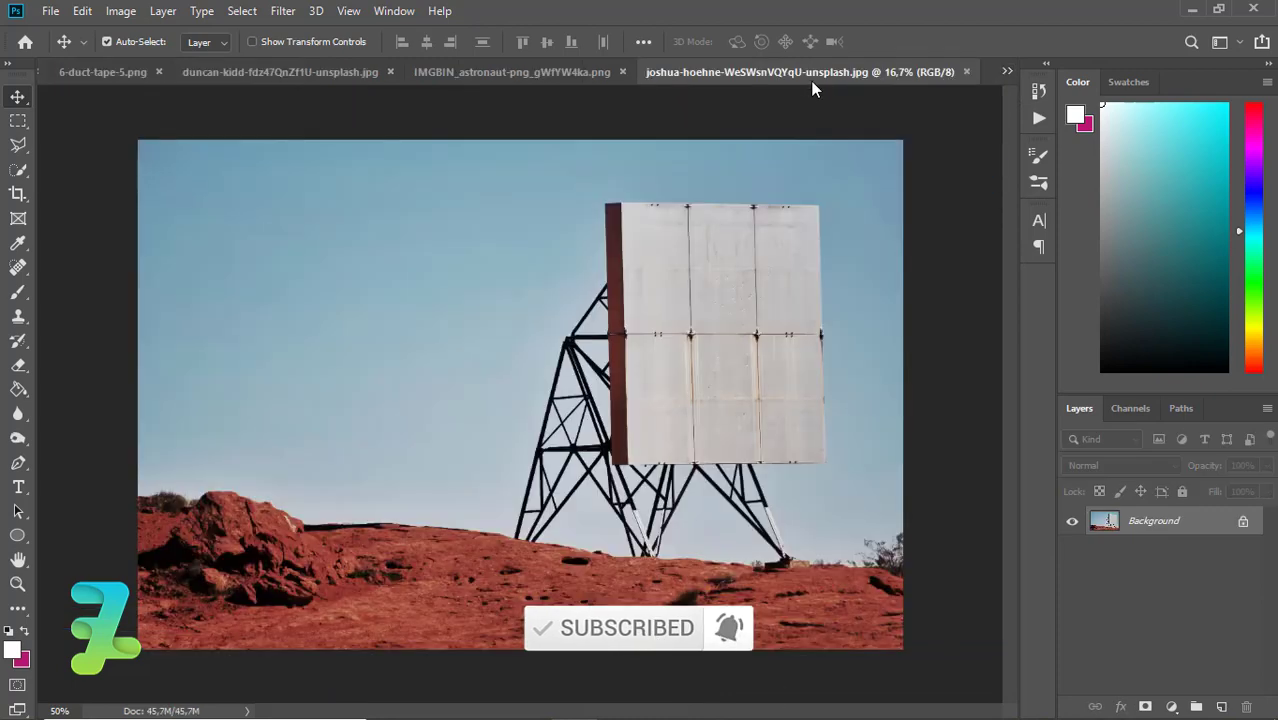
pyautogui.rightClick(805, 71)
pyautogui.click(840, 152)
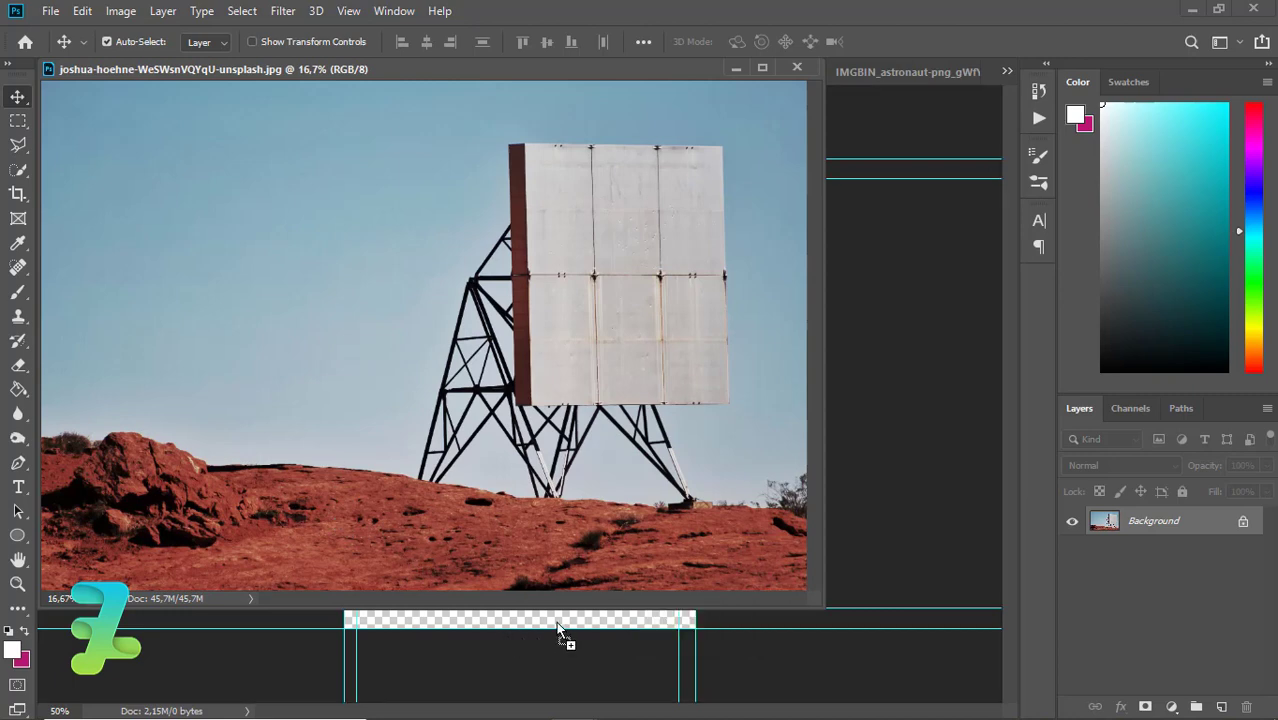
pyautogui.moveTo(558, 626); pyautogui.dragTo(562, 632)
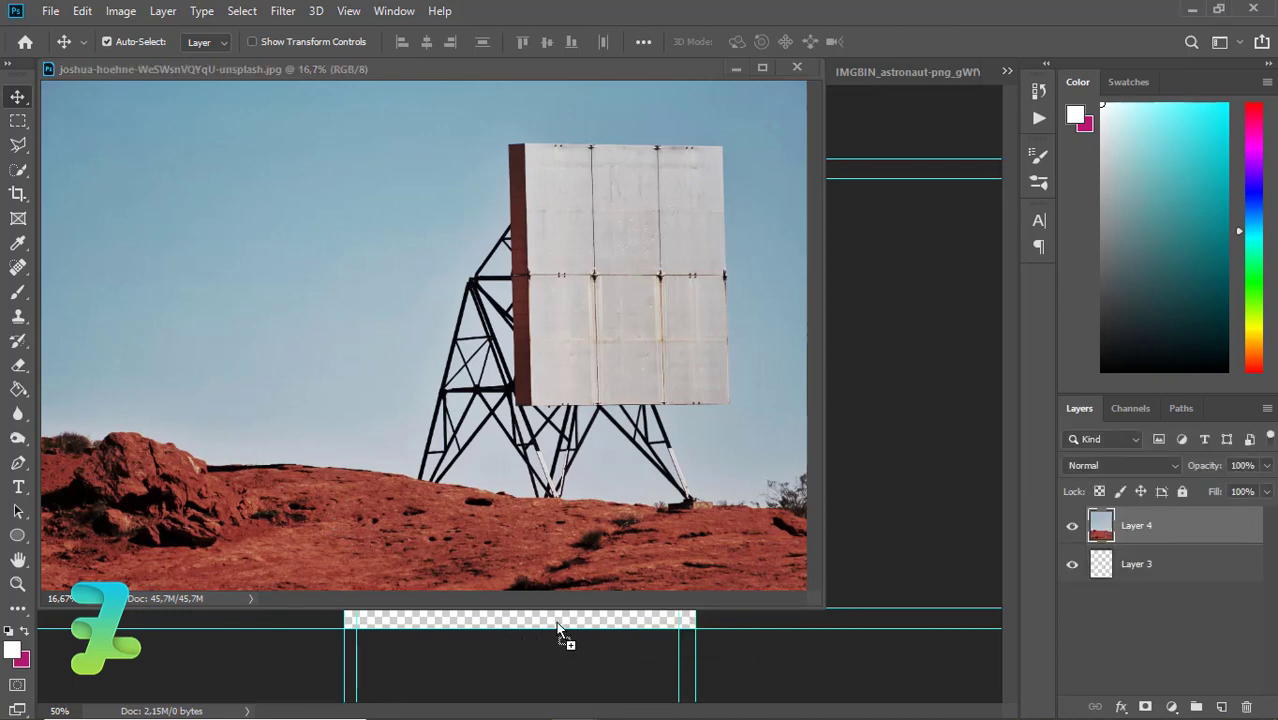
pyautogui.click(796, 67)
# - Scale the desert photo down to about 36% and move it down-left into the frame
pyautogui.hotkey('ctrl', '-')
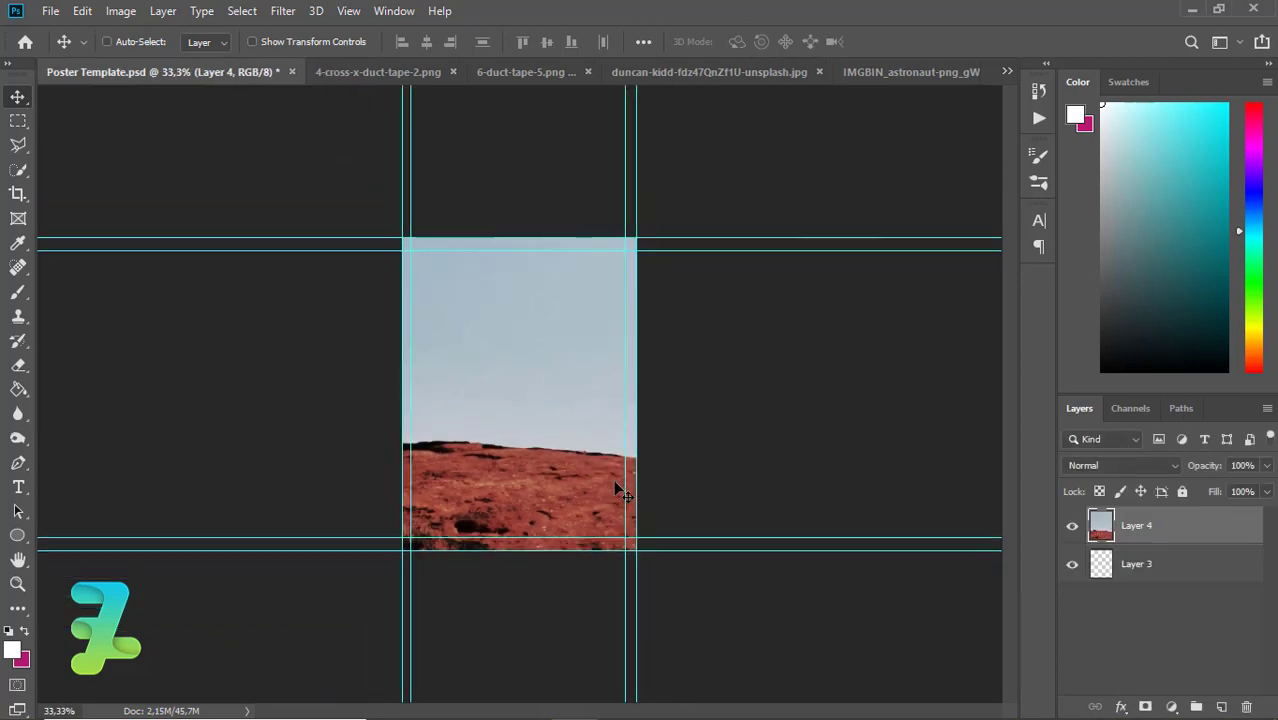
pyautogui.hotkey('ctrl', 't')
pyautogui.hotkey('ctrl', '-')
pyautogui.hotkey('ctrl', '-')
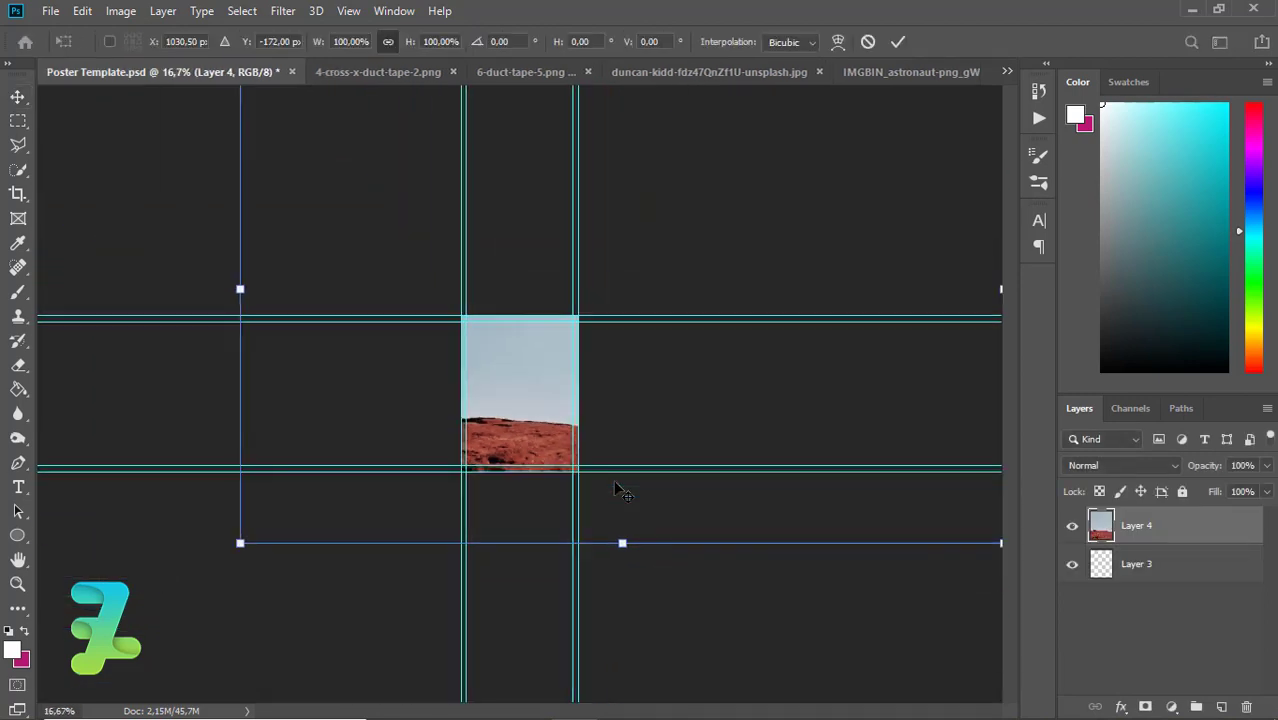
pyautogui.hotkey('ctrl', '-')
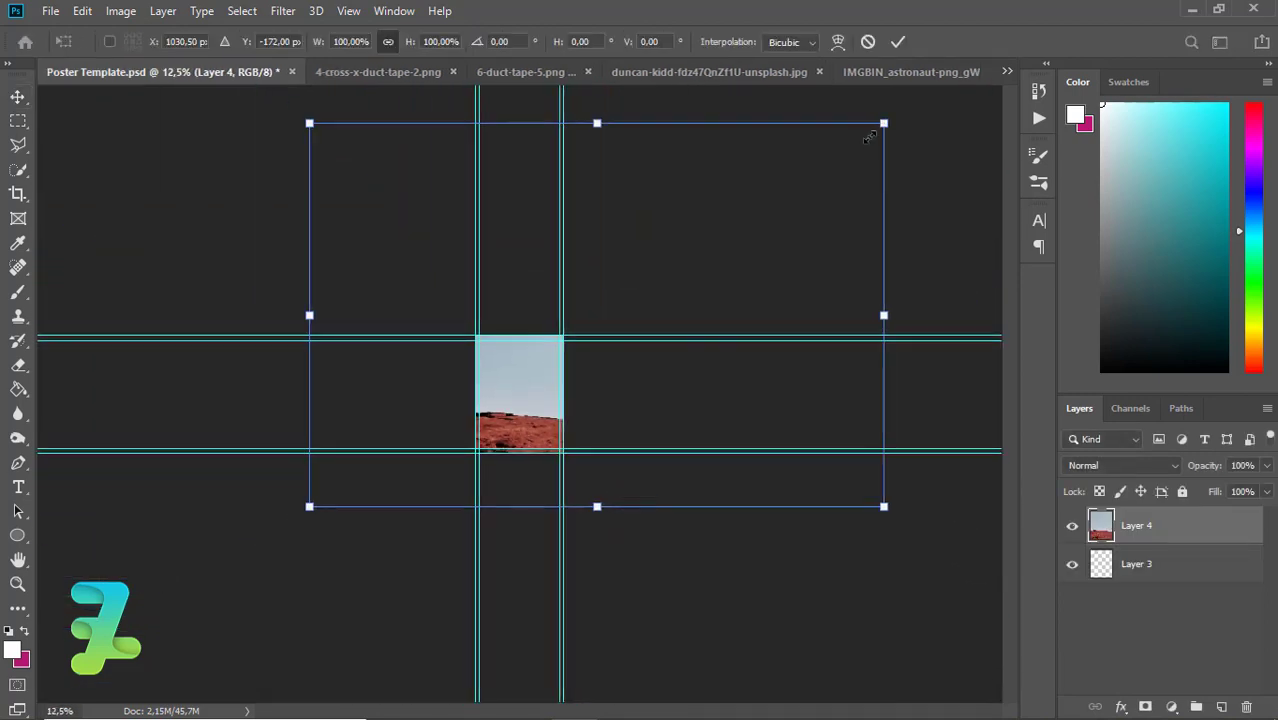
pyautogui.moveTo(869, 137); pyautogui.dragTo(761, 205)
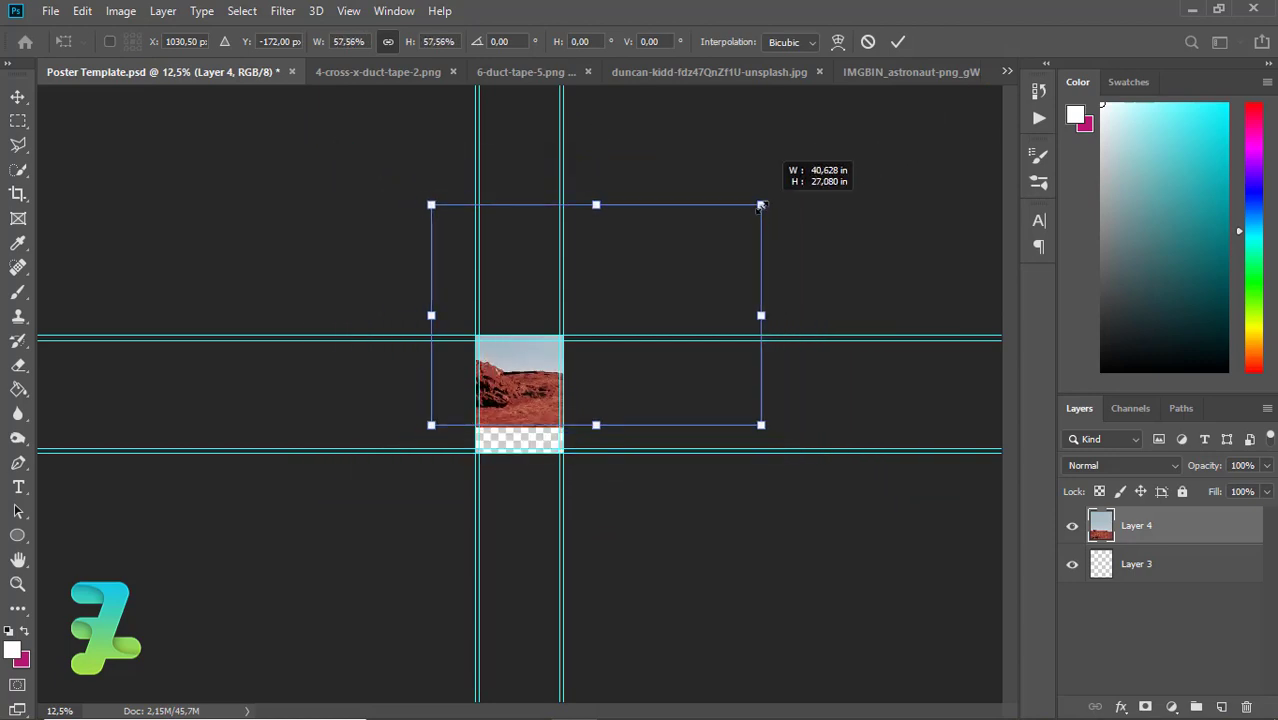
pyautogui.moveTo(761, 205); pyautogui.dragTo(734, 222)
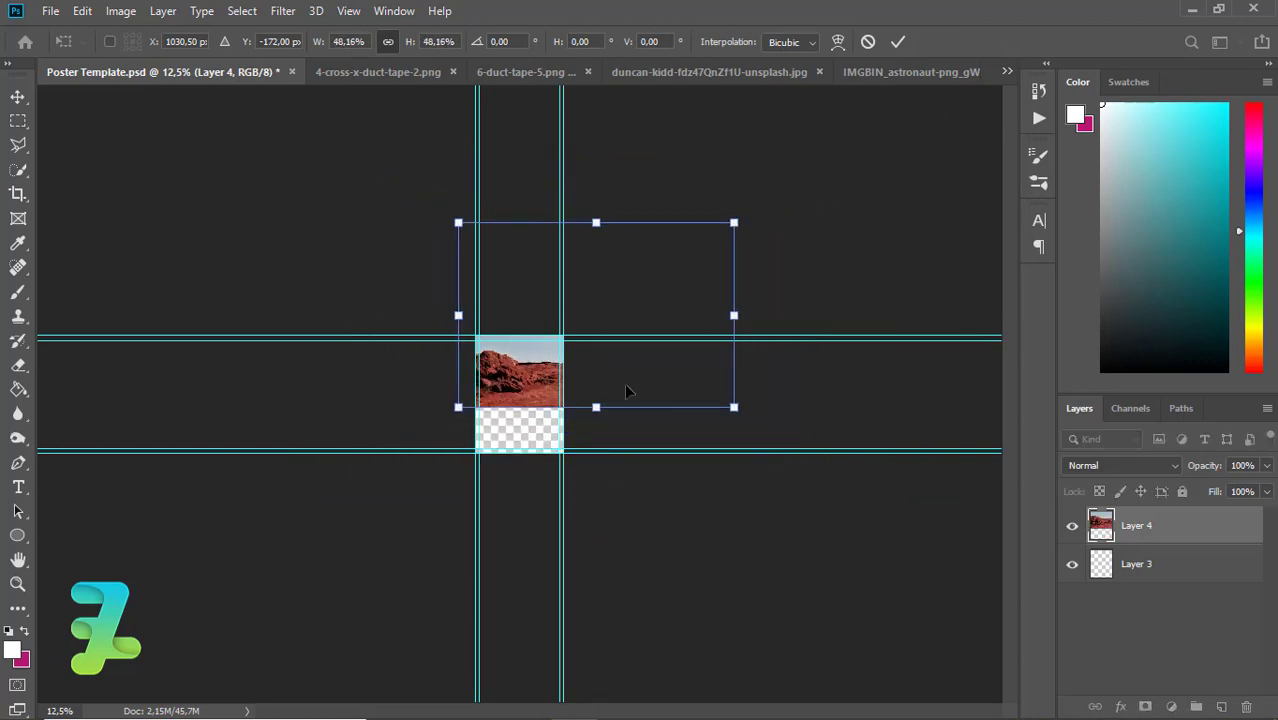
pyautogui.moveTo(627, 391); pyautogui.dragTo(605, 435)
pyautogui.hotkey('ctrl', '+')
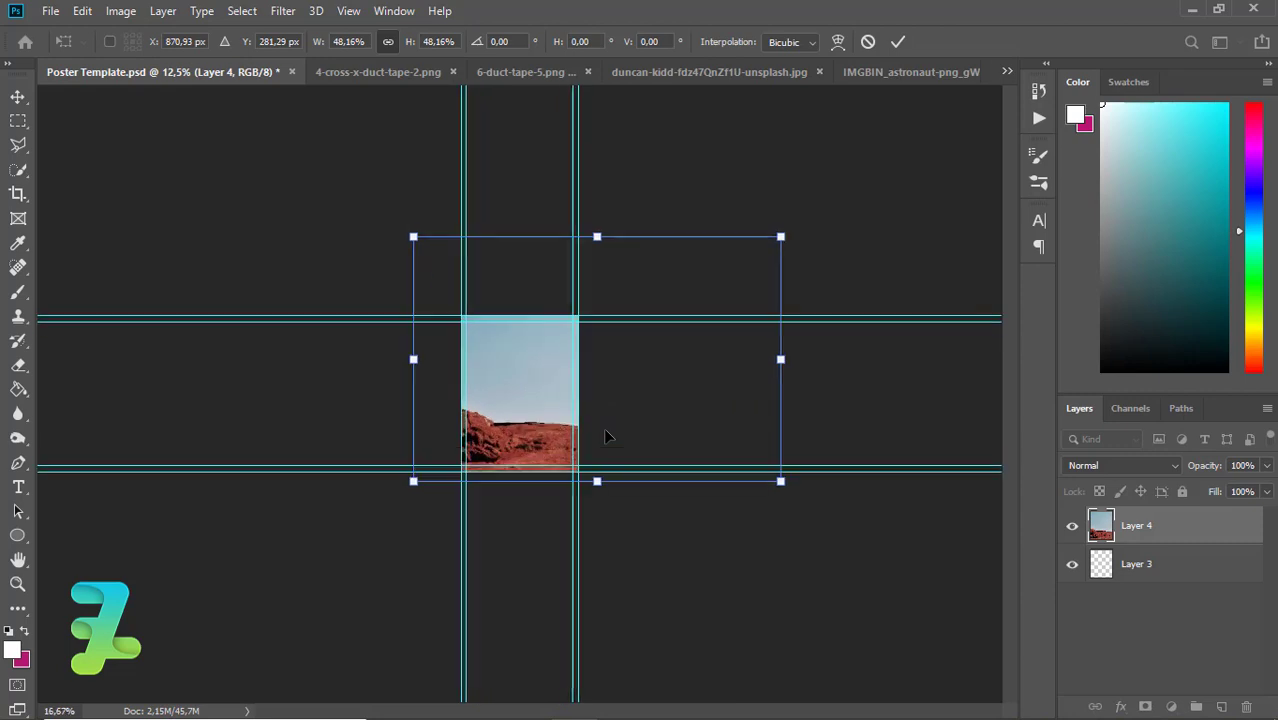
pyautogui.hotkey('ctrl', '+')
pyautogui.hotkey('ctrl', '+')
pyautogui.hotkey('ctrl', '+')
pyautogui.hotkey('ctrl', '-')
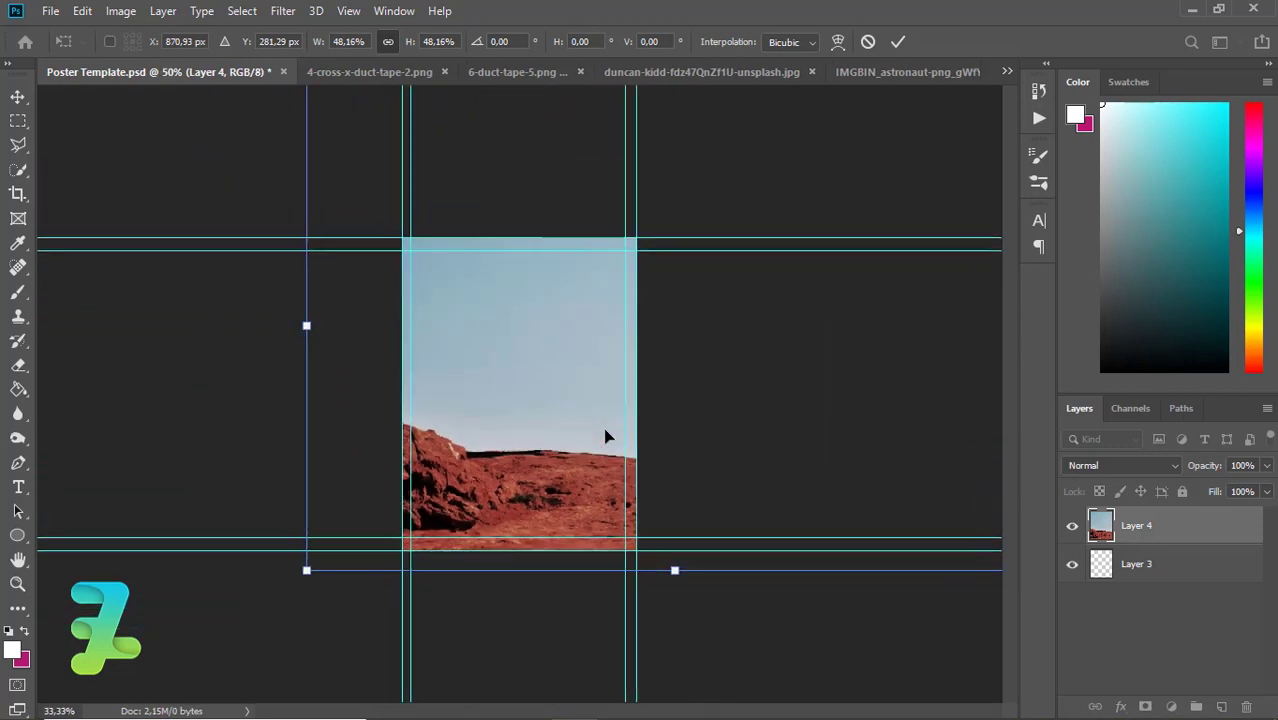
pyautogui.hotkey('ctrl', '-')
pyautogui.moveTo(368, 160); pyautogui.dragTo(431, 205)
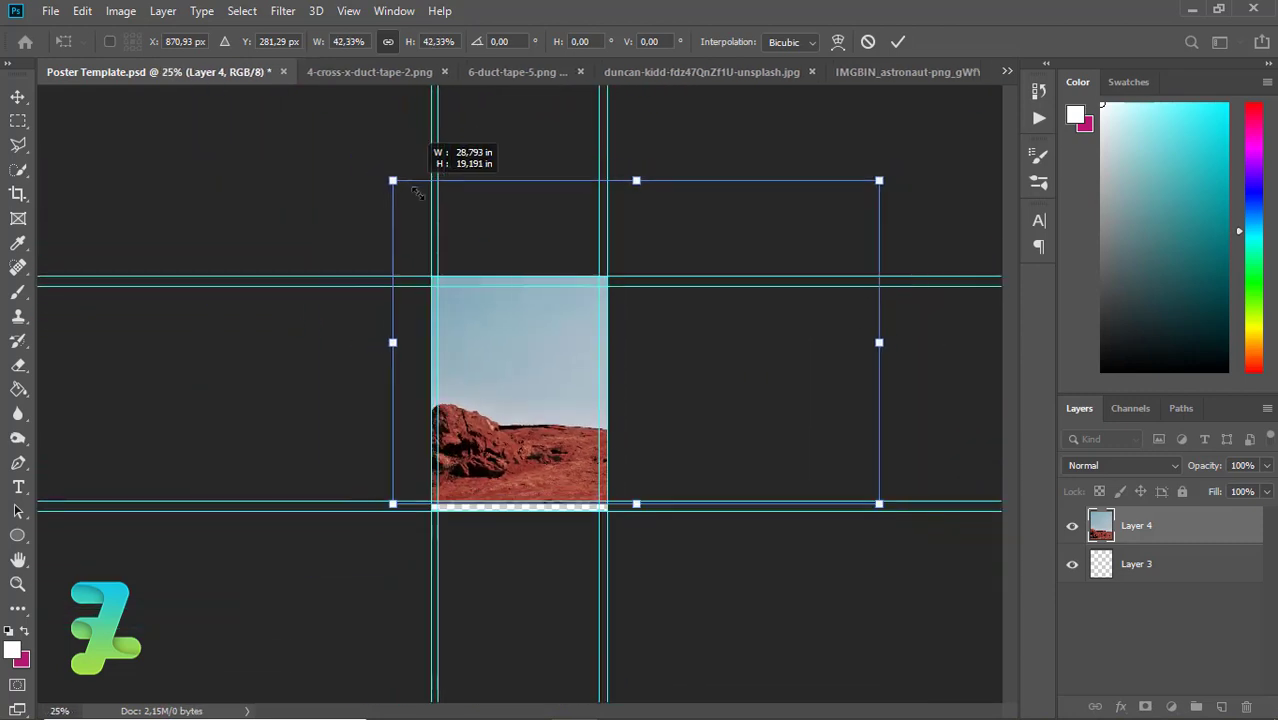
pyautogui.moveTo(528, 371)
pyautogui.mouseDown()
pyautogui.moveTo(517, 421)
pyautogui.moveTo(510, 408)
pyautogui.mouseUp()
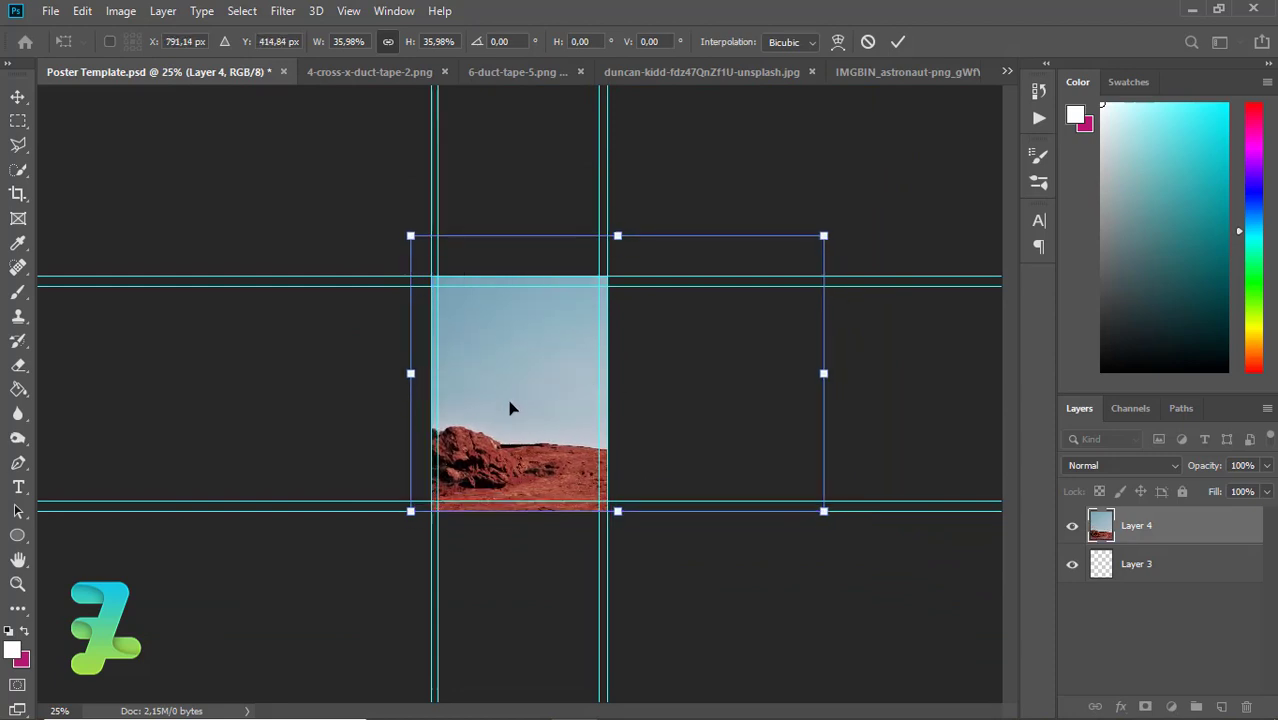
pyautogui.press('Return')
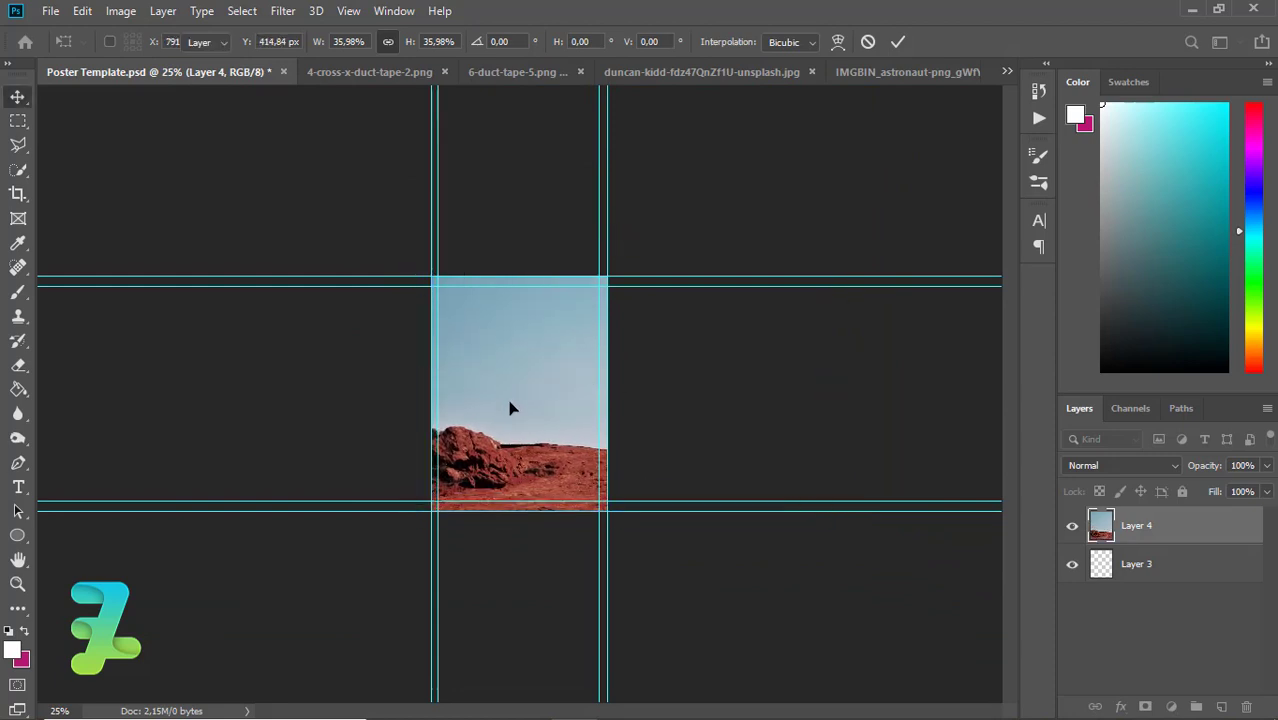
# - Rescale the desert photo to about 86% and snap it to the poster guides
pyautogui.hotkey('ctrl', '+')
pyautogui.hotkey('ctrl', '+')
pyautogui.hotkey('ctrl', '+')
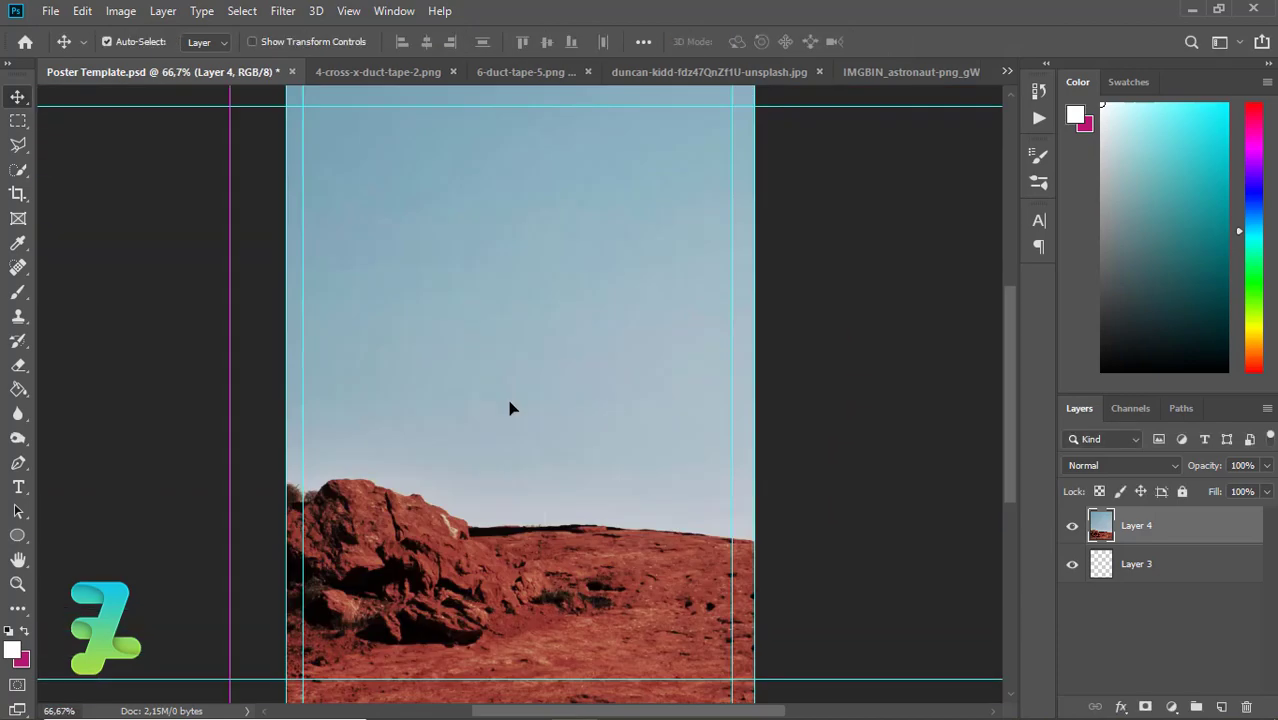
pyautogui.hotkey('ctrl', '-')
pyautogui.hotkey('ctrl', '-')
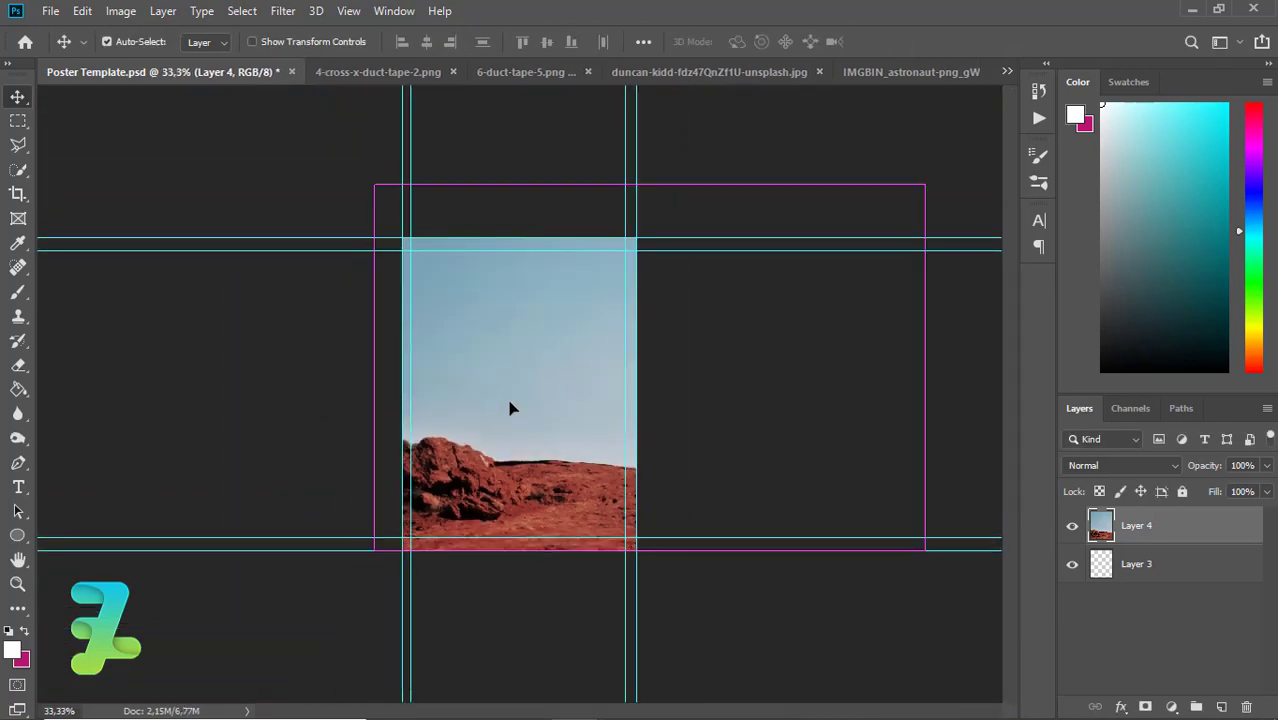
pyautogui.hotkey('ctrl', 't')
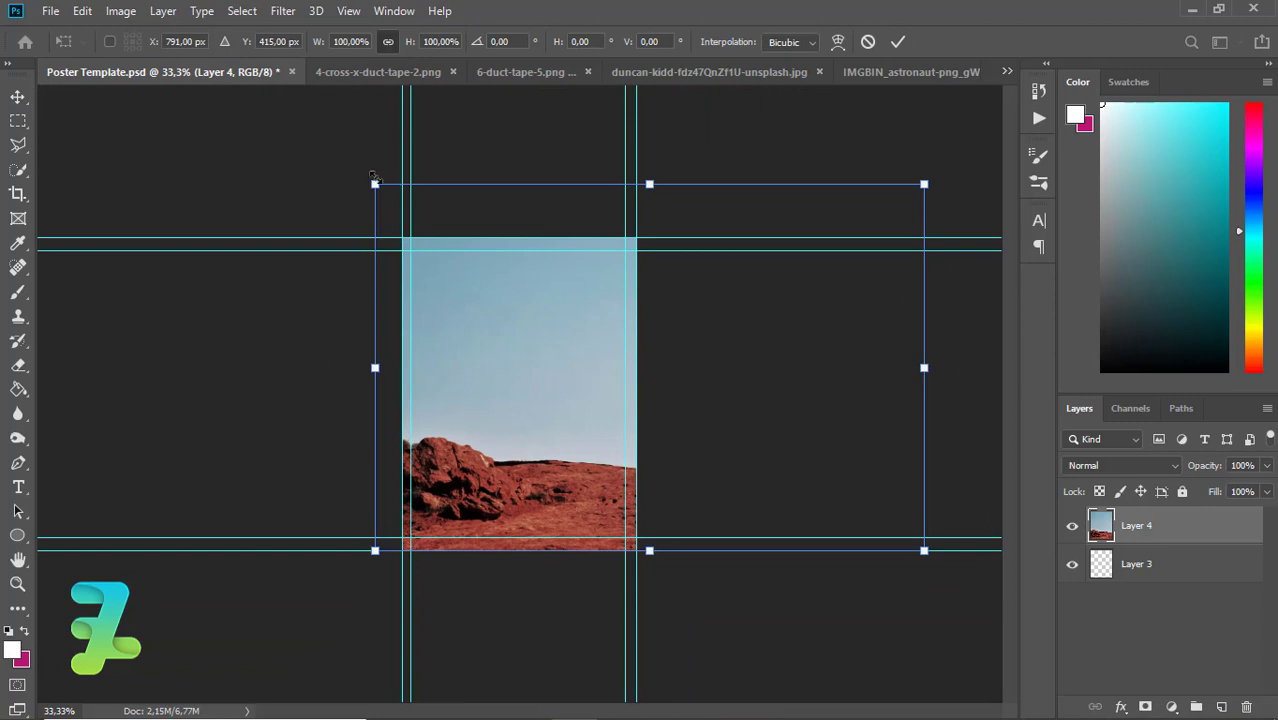
pyautogui.moveTo(374, 183); pyautogui.dragTo(420, 214)
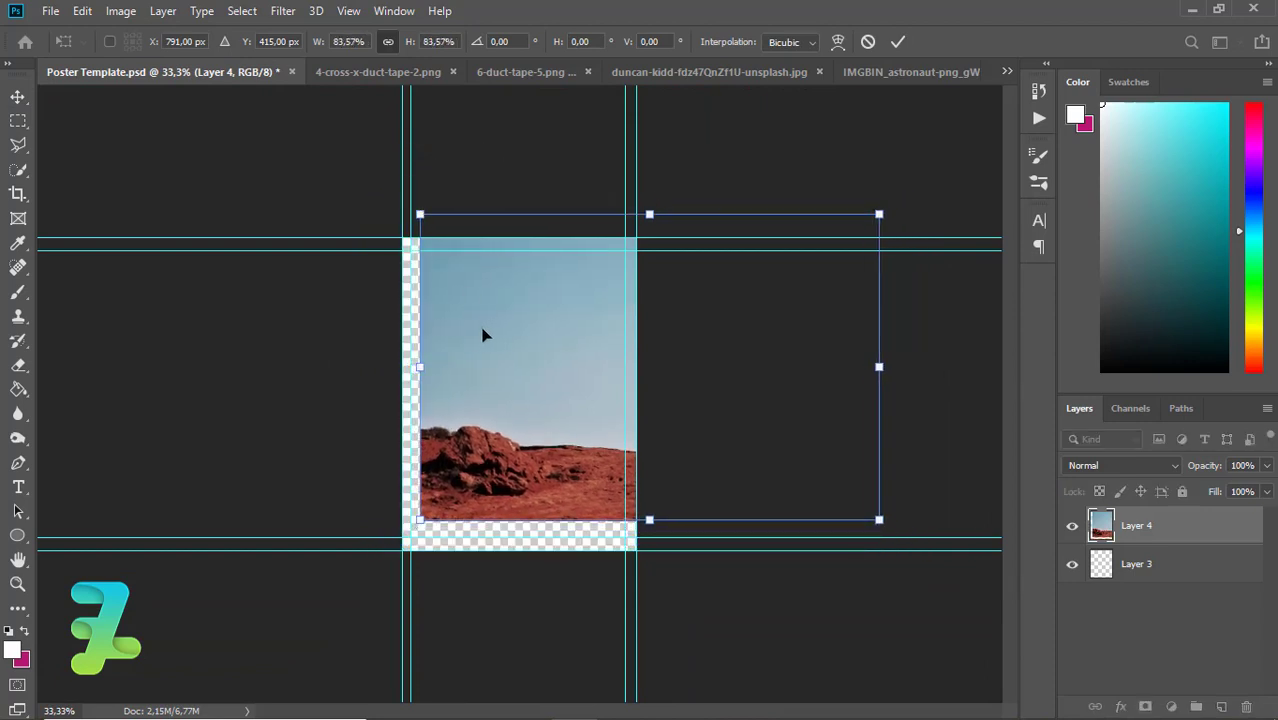
pyautogui.moveTo(482, 335); pyautogui.dragTo(472, 343)
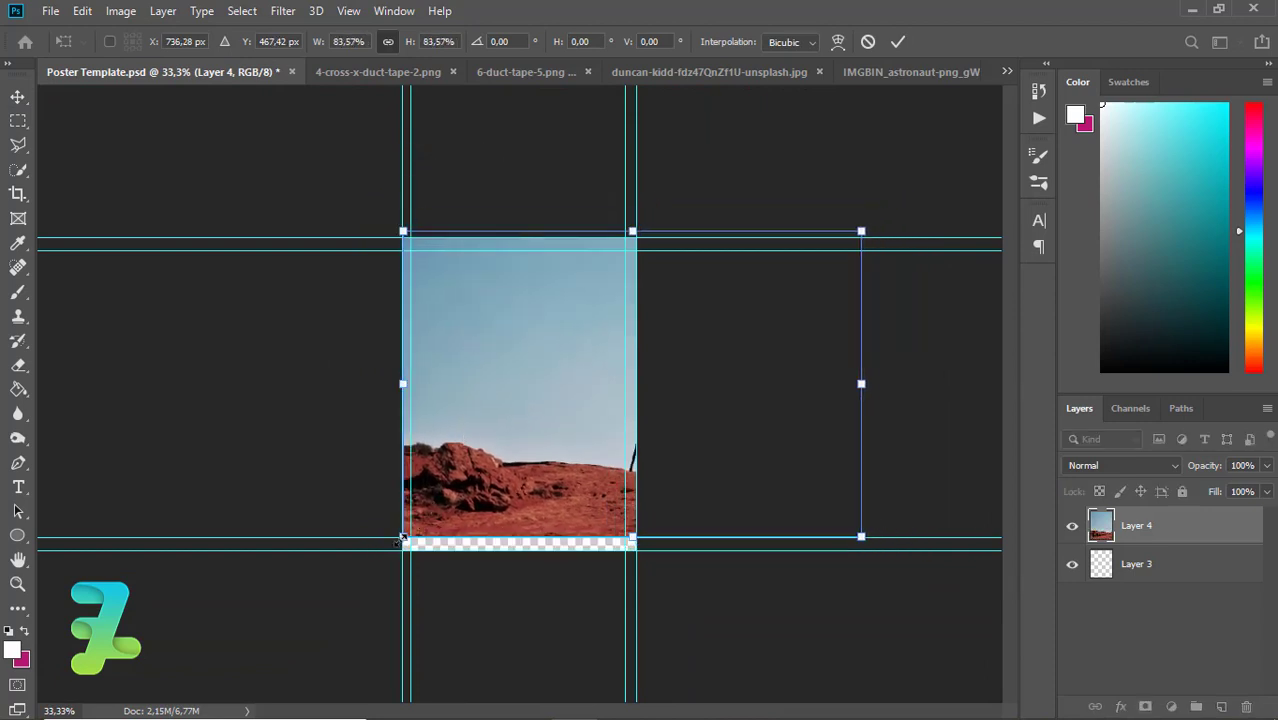
pyautogui.moveTo(399, 538); pyautogui.dragTo(391, 543)
pyautogui.moveTo(498, 474); pyautogui.dragTo(524, 481)
pyautogui.press('Return')
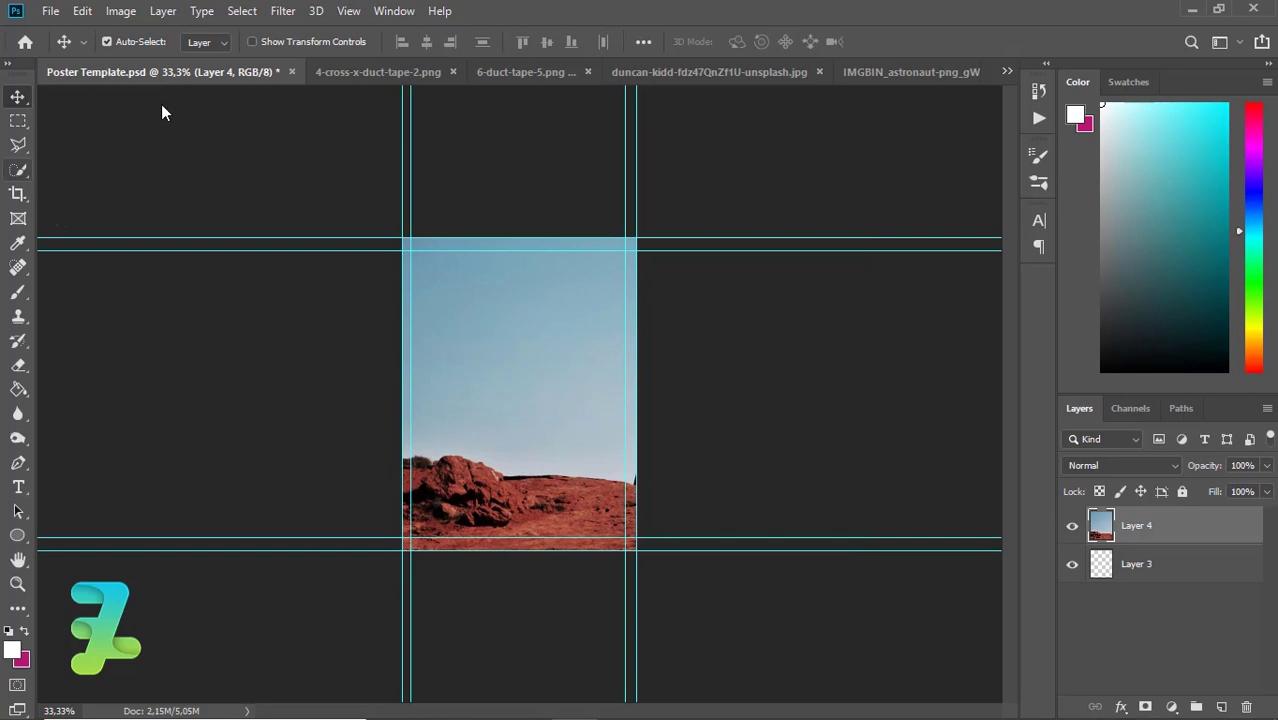
# - Quick-select the red rocky ground and add a layer mask that hides the sky
pyautogui.click(19, 172)
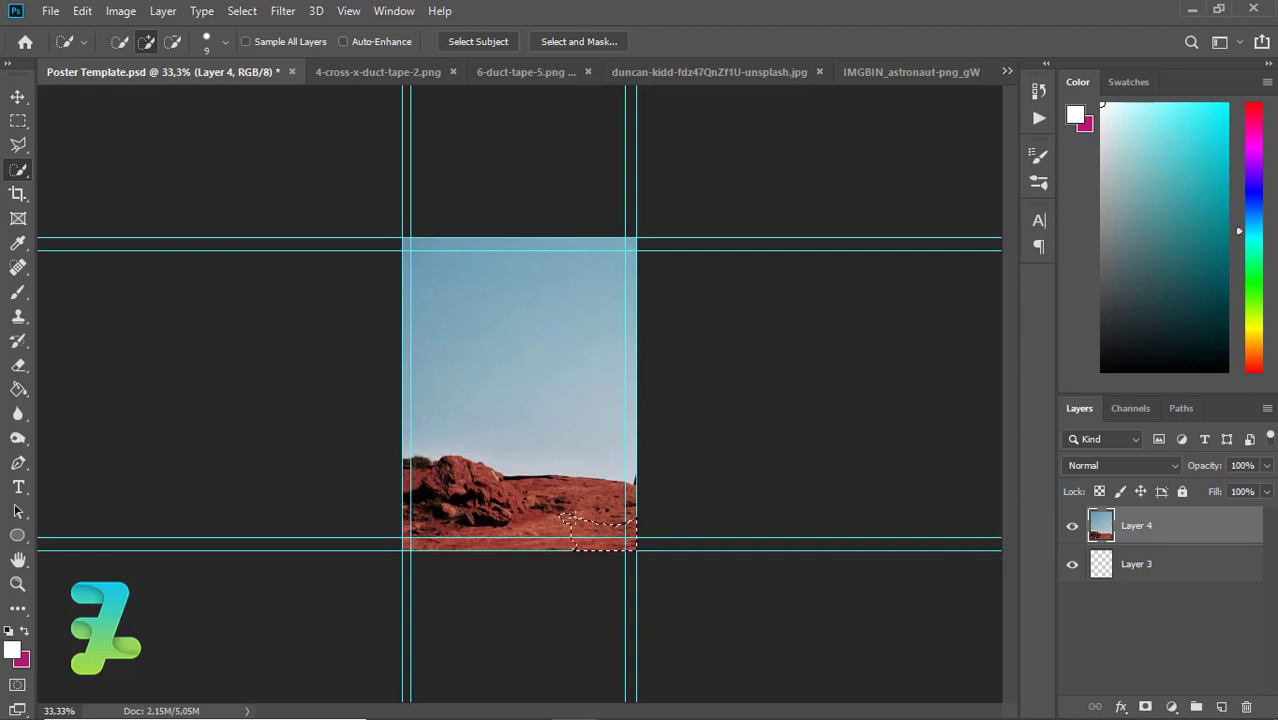
pyautogui.moveTo(600, 528)
pyautogui.mouseDown()
pyautogui.moveTo(613, 505)
pyautogui.moveTo(426, 476)
pyautogui.mouseUp()
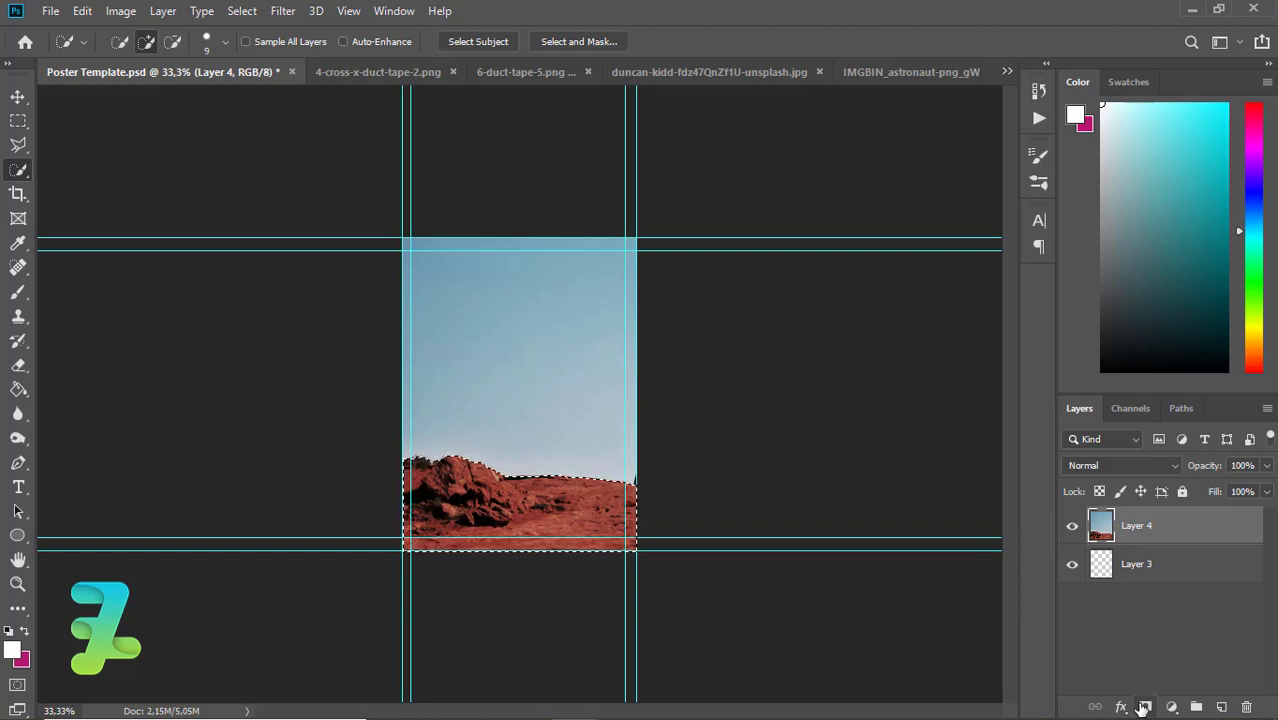
pyautogui.click(1143, 708)
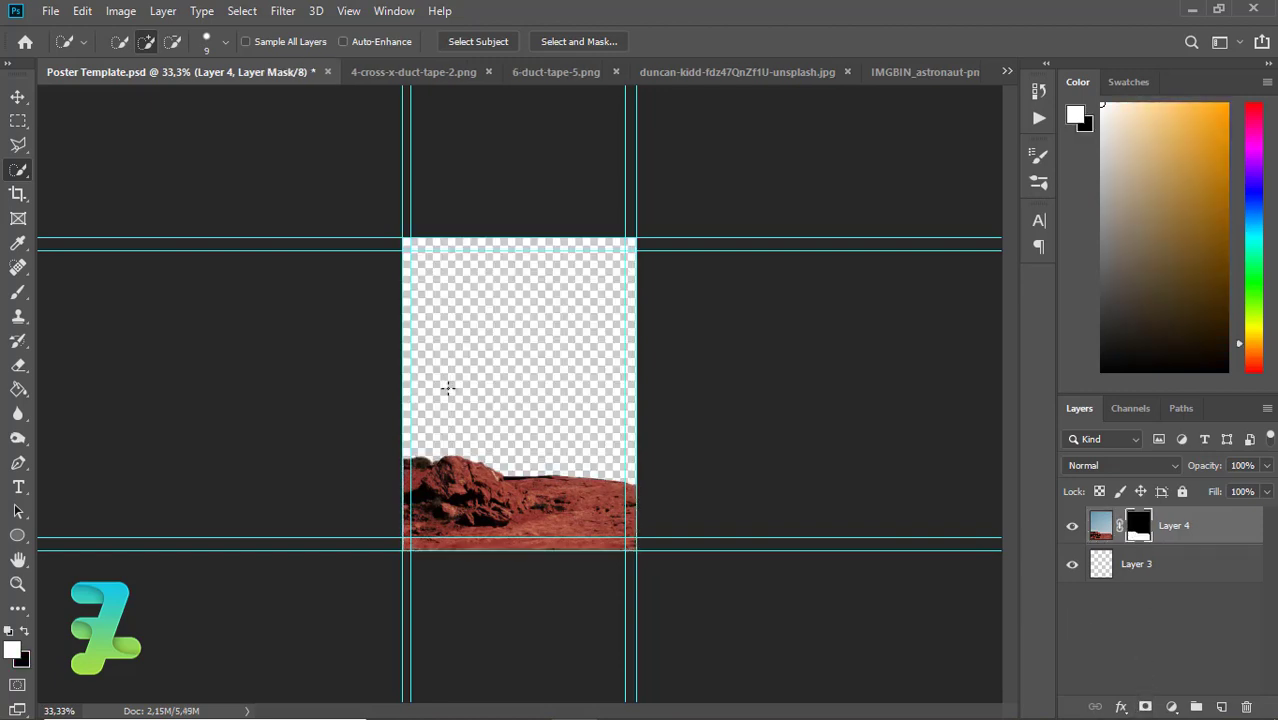
pyautogui.click(18, 96)
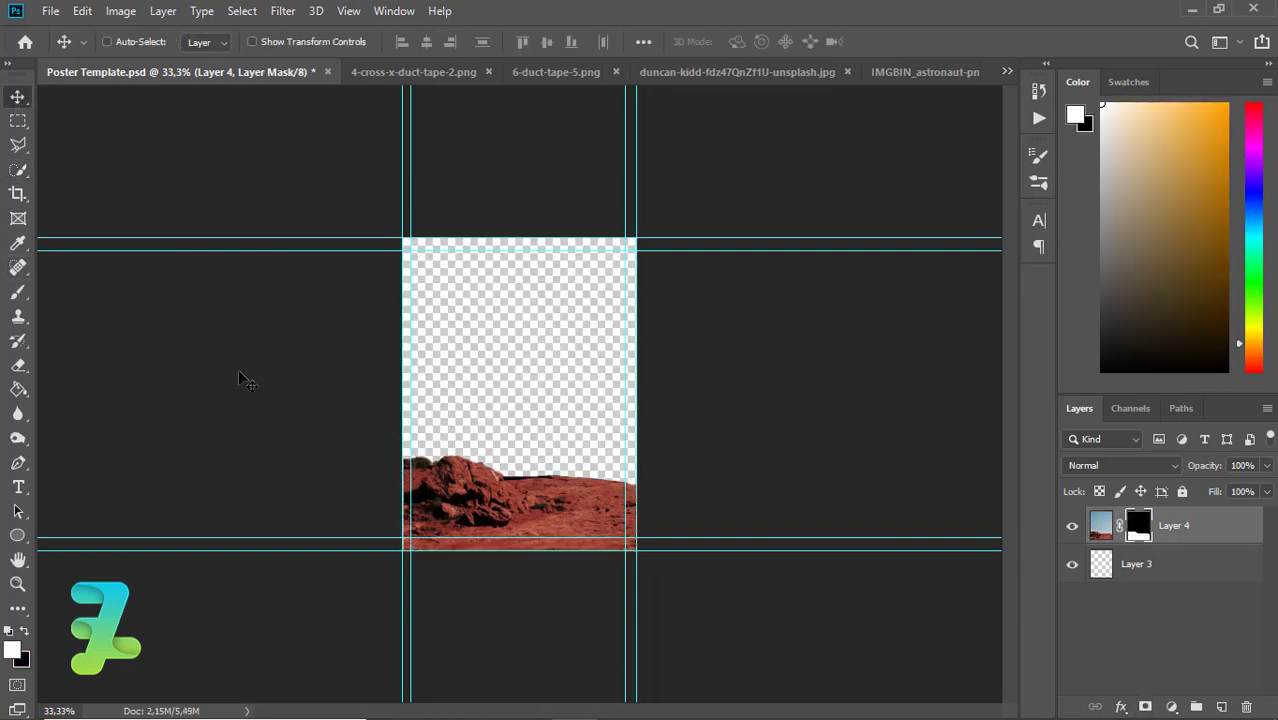
pyautogui.hotkey('ctrl', '+')
pyautogui.hotkey('ctrl', '+')
pyautogui.hotkey('ctrl', '-')
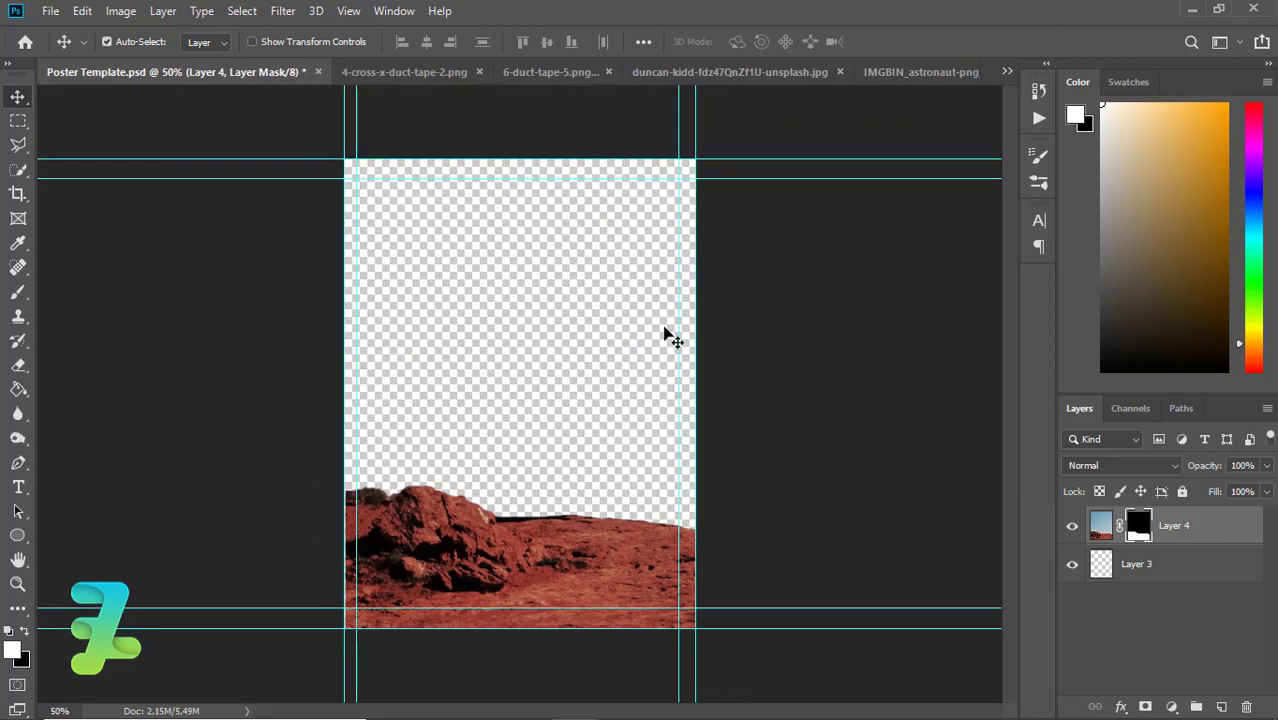
# - Copy the pink smoke photo into the poster as Layer 5, beneath the ground layer
pyautogui.click(731, 72)
pyautogui.rightClick(706, 70)
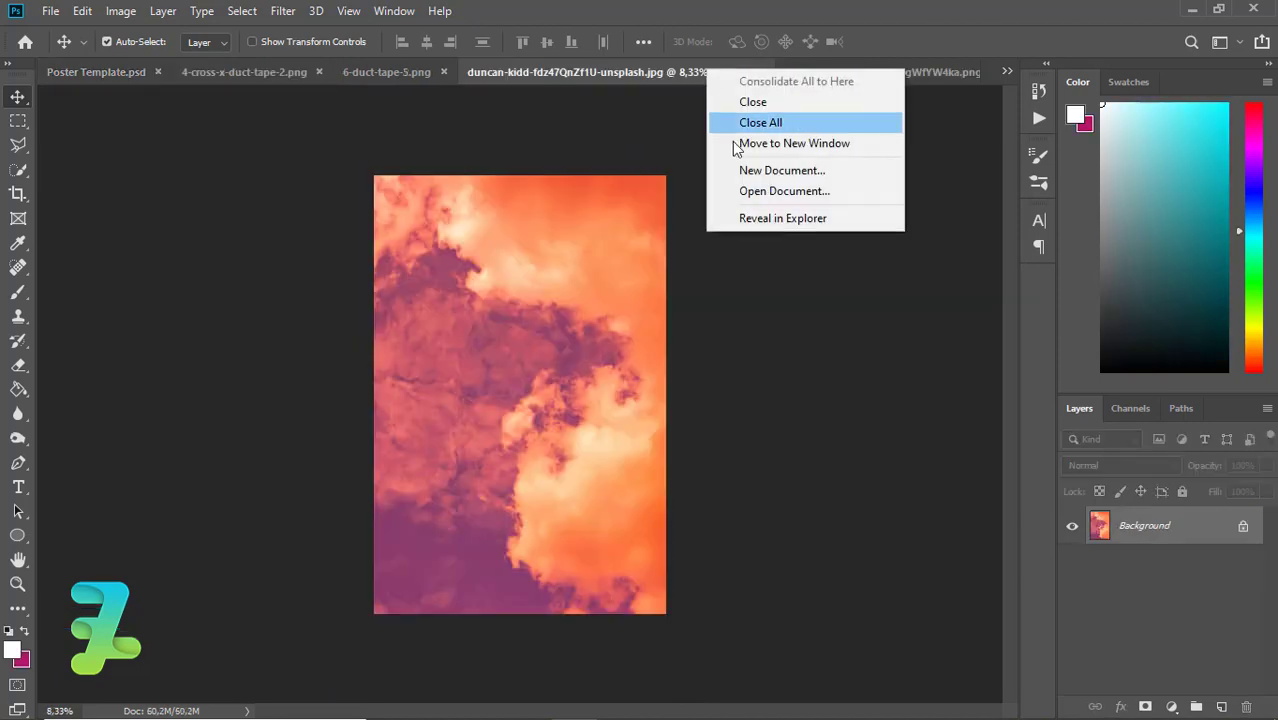
pyautogui.click(745, 143)
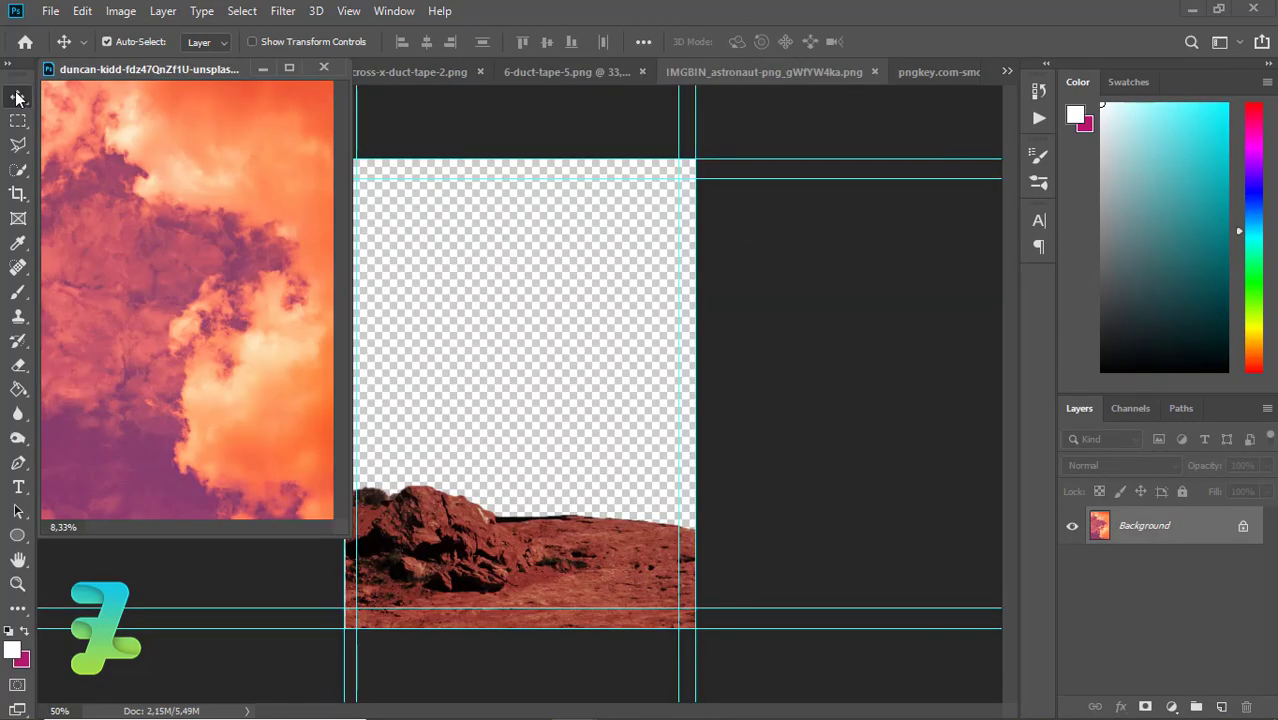
pyautogui.moveTo(221, 202); pyautogui.dragTo(439, 209)
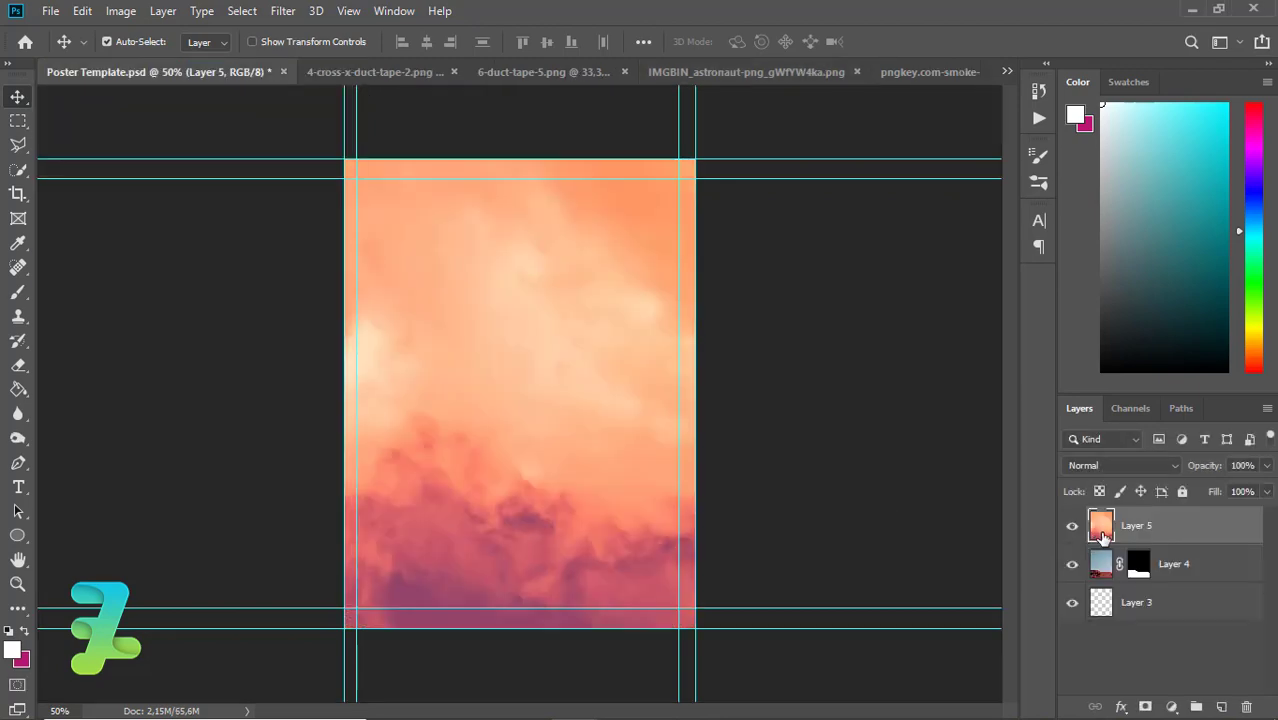
pyautogui.moveTo(1098, 538); pyautogui.dragTo(1108, 586)
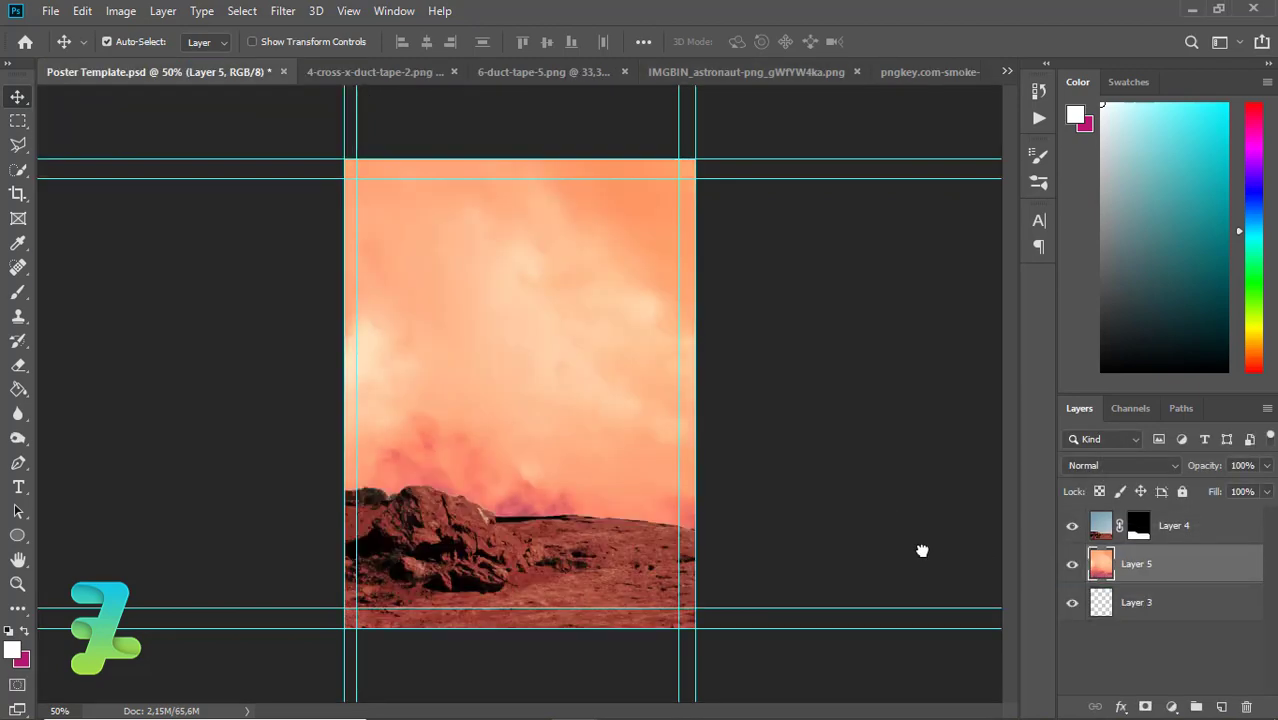
# - Scale the smoke image to about 43% and move it up over the poster
pyautogui.hotkey('ctrl', '-')
pyautogui.hotkey('ctrl', '-')
pyautogui.hotkey('ctrl', 't')
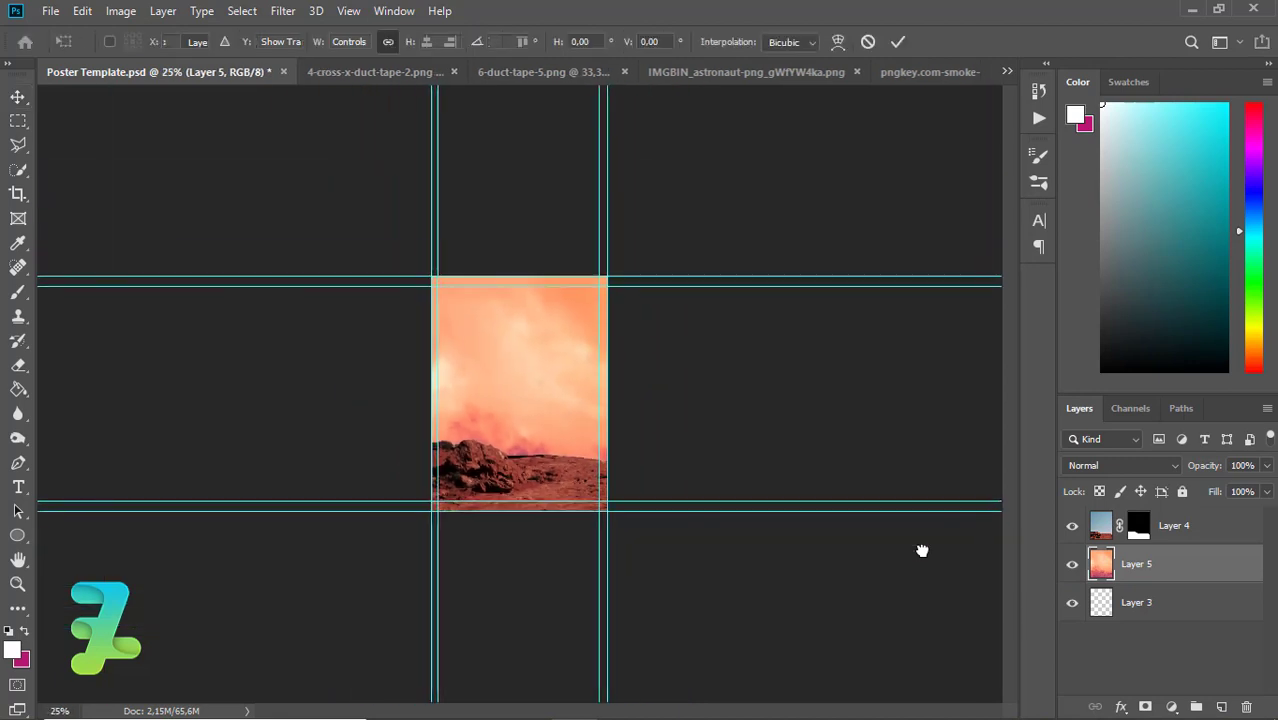
pyautogui.hotkey('ctrl', '-')
pyautogui.hotkey('ctrl', '-')
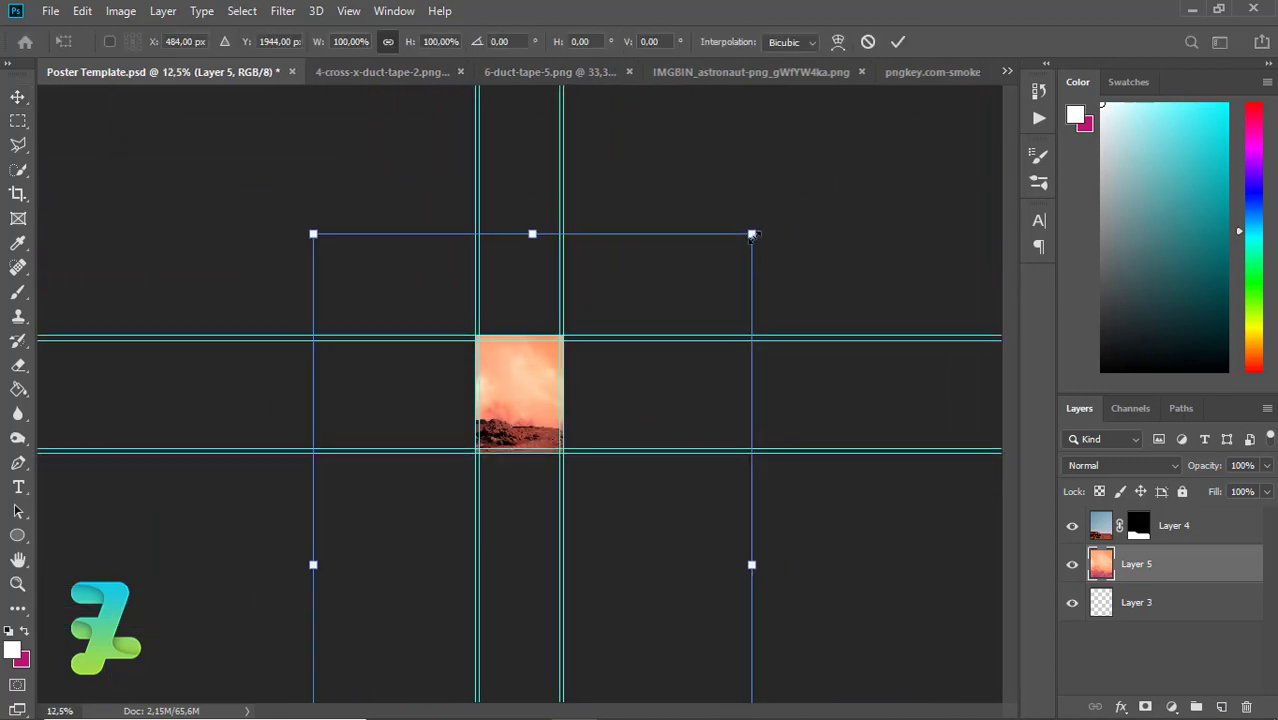
pyautogui.moveTo(752, 235); pyautogui.dragTo(612, 443)
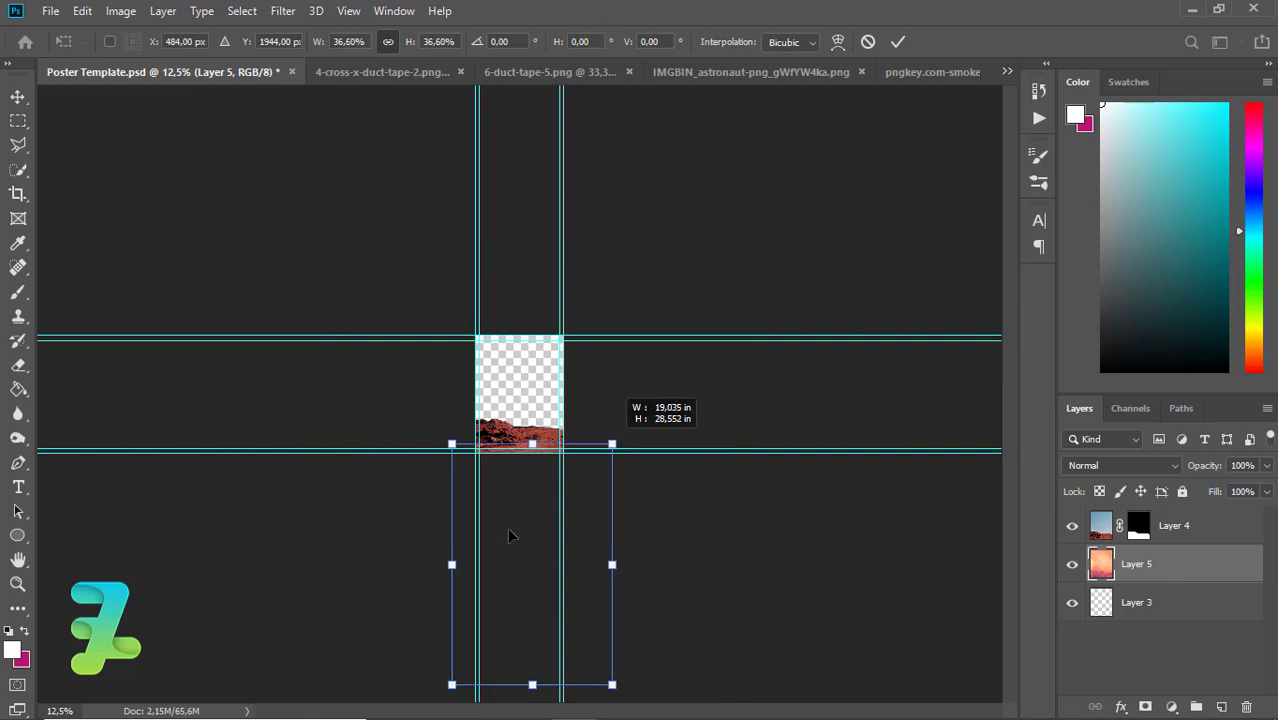
pyautogui.moveTo(508, 564); pyautogui.dragTo(498, 396)
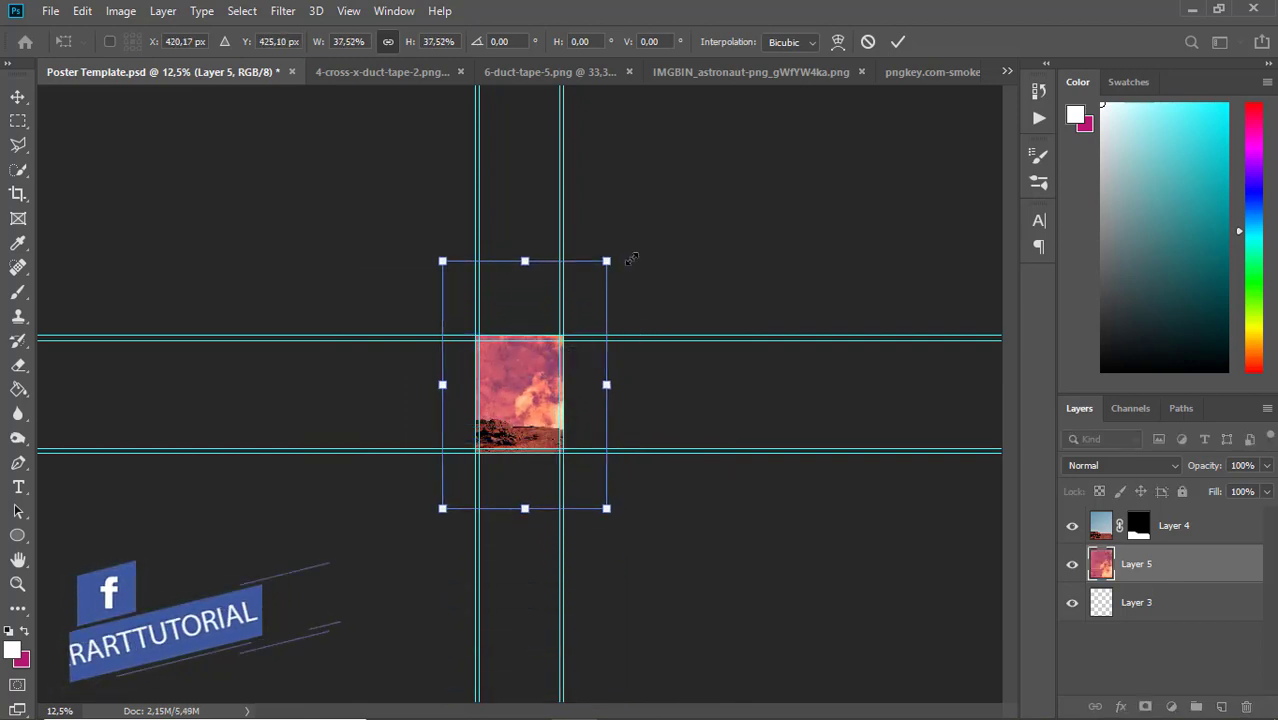
pyautogui.moveTo(609, 271); pyautogui.dragTo(637, 257)
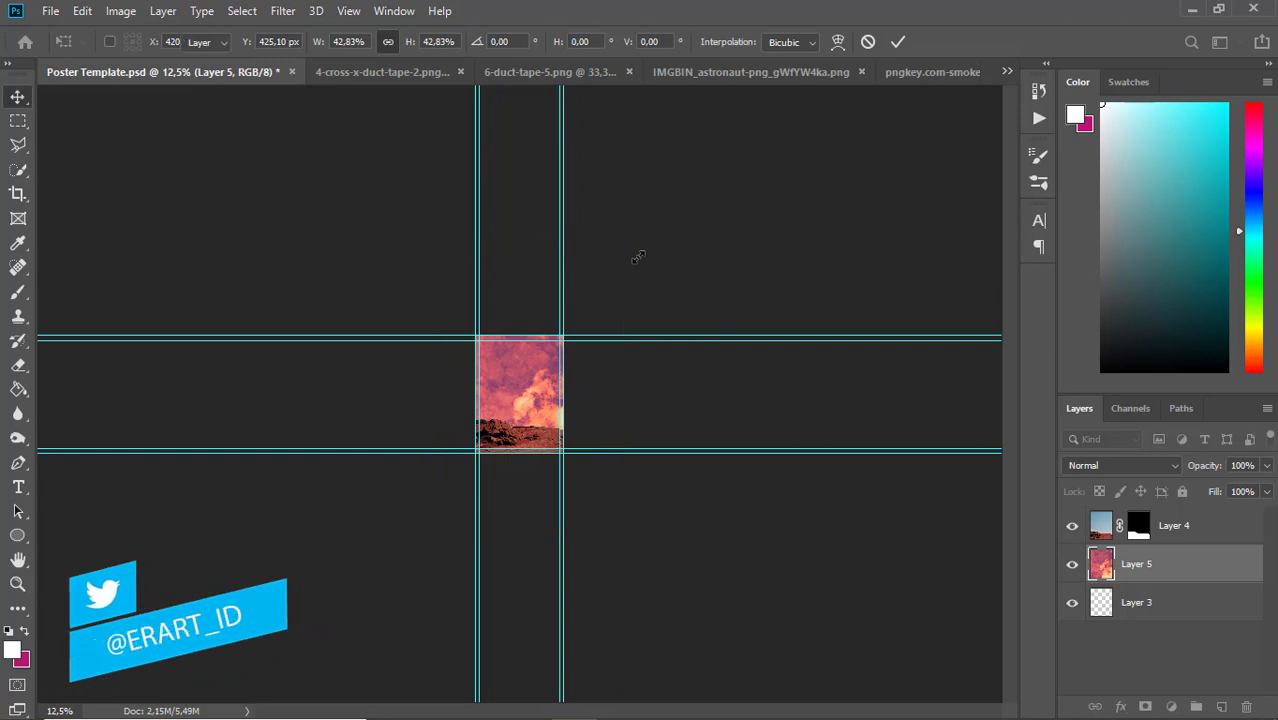
pyautogui.hotkey('ctrl', '+')
pyautogui.press('Return')
pyautogui.hotkey('ctrl', '+')
pyautogui.hotkey('ctrl', '+')
pyautogui.hotkey('ctrl', '+')
pyautogui.hotkey('ctrl', '+')
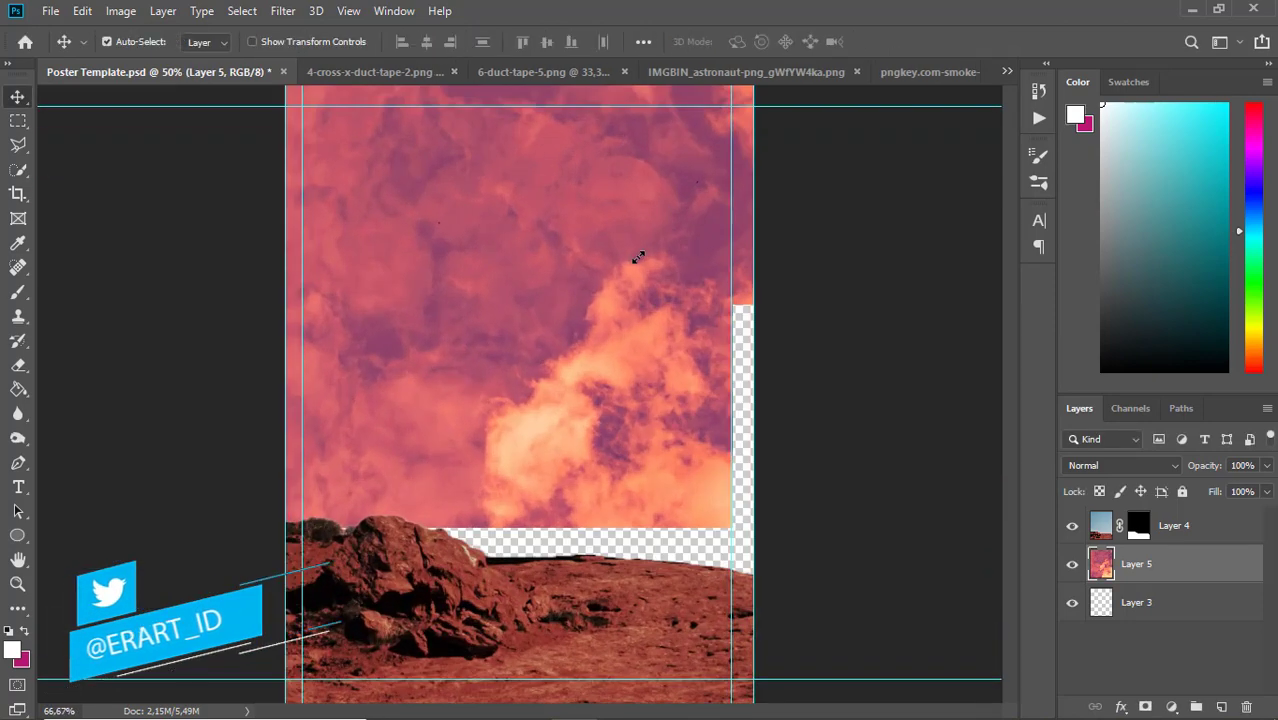
pyautogui.hotkey('ctrl', '-')
pyautogui.hotkey('ctrl', '-')
pyautogui.hotkey('ctrl', '-')
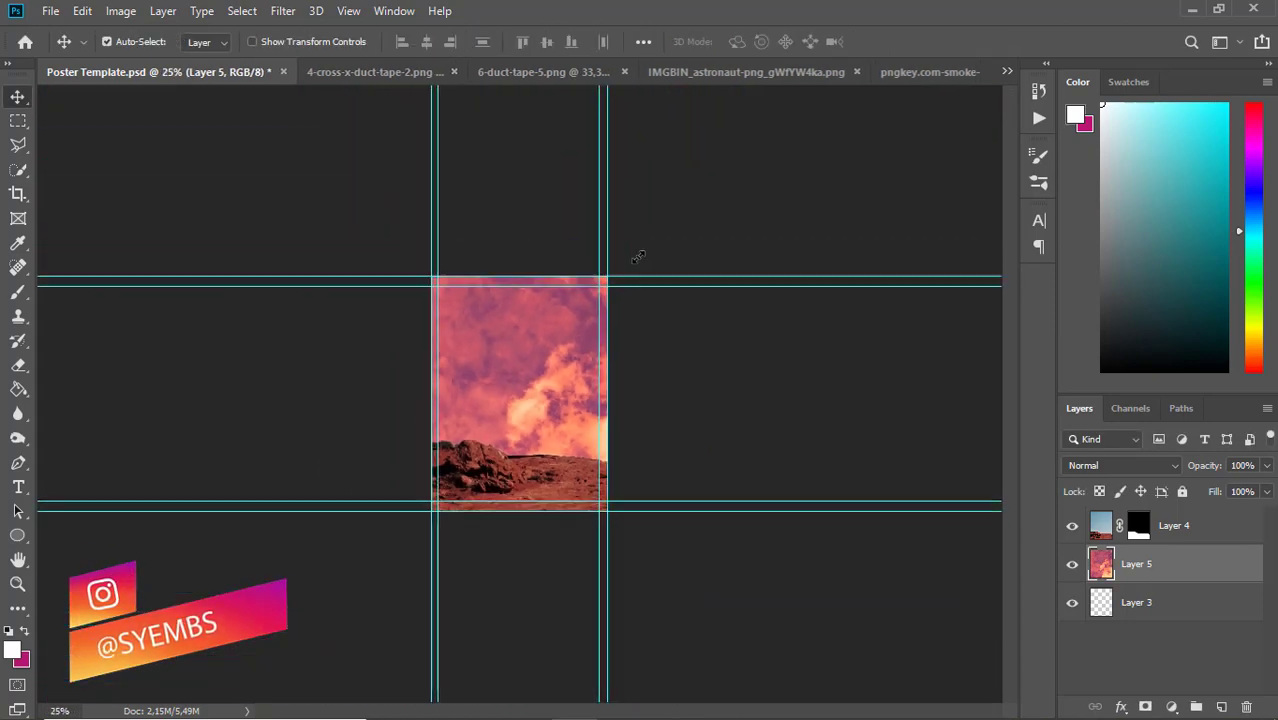
# - Resize the smoke image to about 55% of its size
pyautogui.hotkey('ctrl', 't')
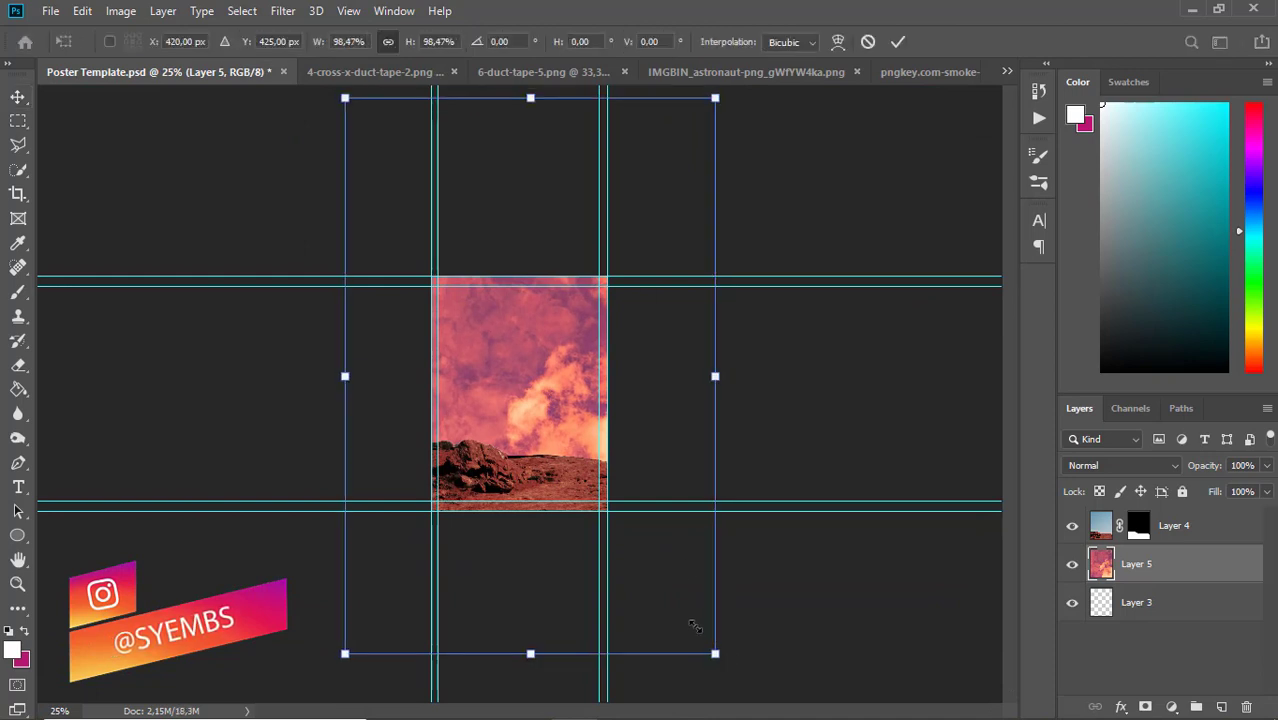
pyautogui.moveTo(695, 626); pyautogui.dragTo(640, 532)
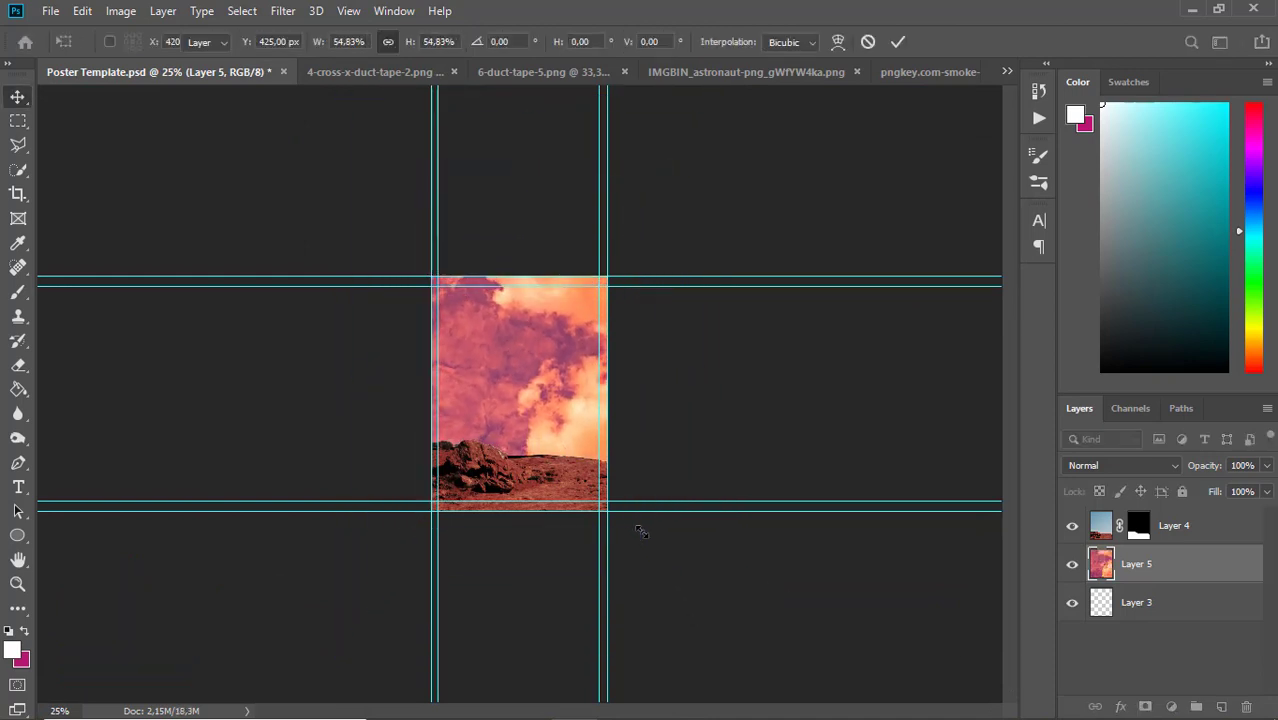
pyautogui.press('Return')
pyautogui.press('ctrl')
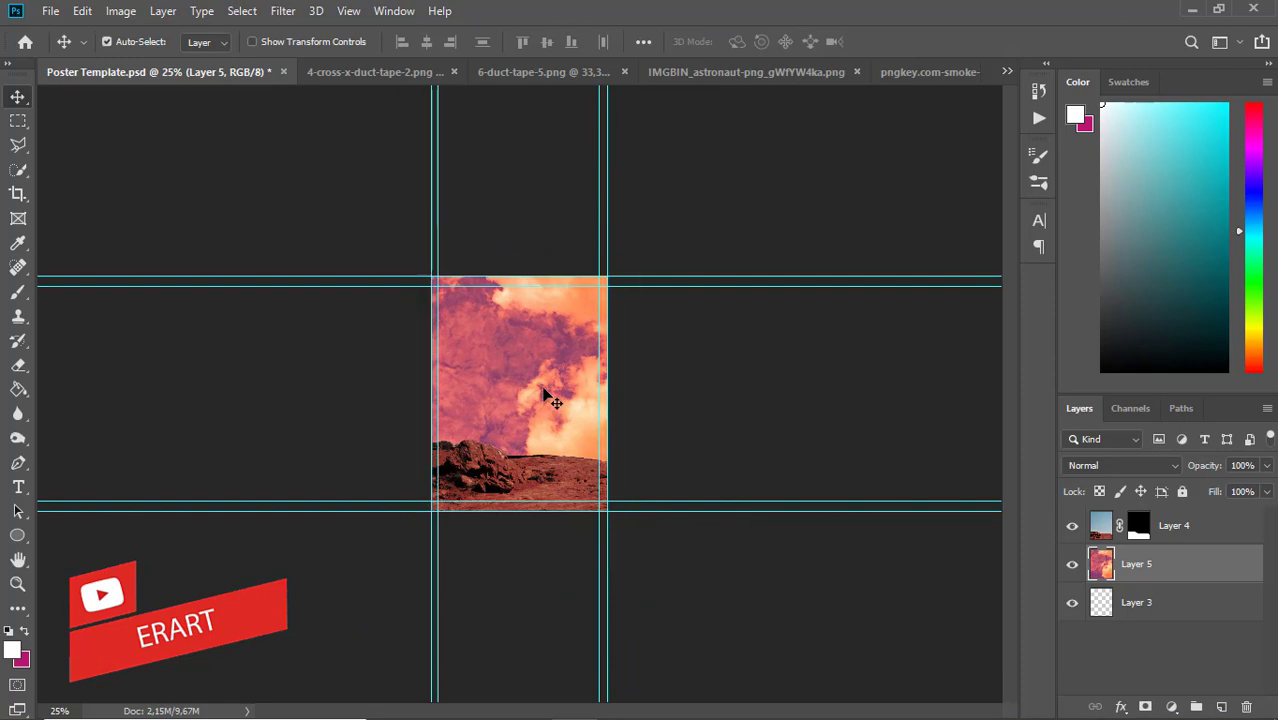
# - Flip the smoke image horizontally and settle it inside the poster frame
pyautogui.click(49, 11)
pyautogui.moveTo(82, 11)
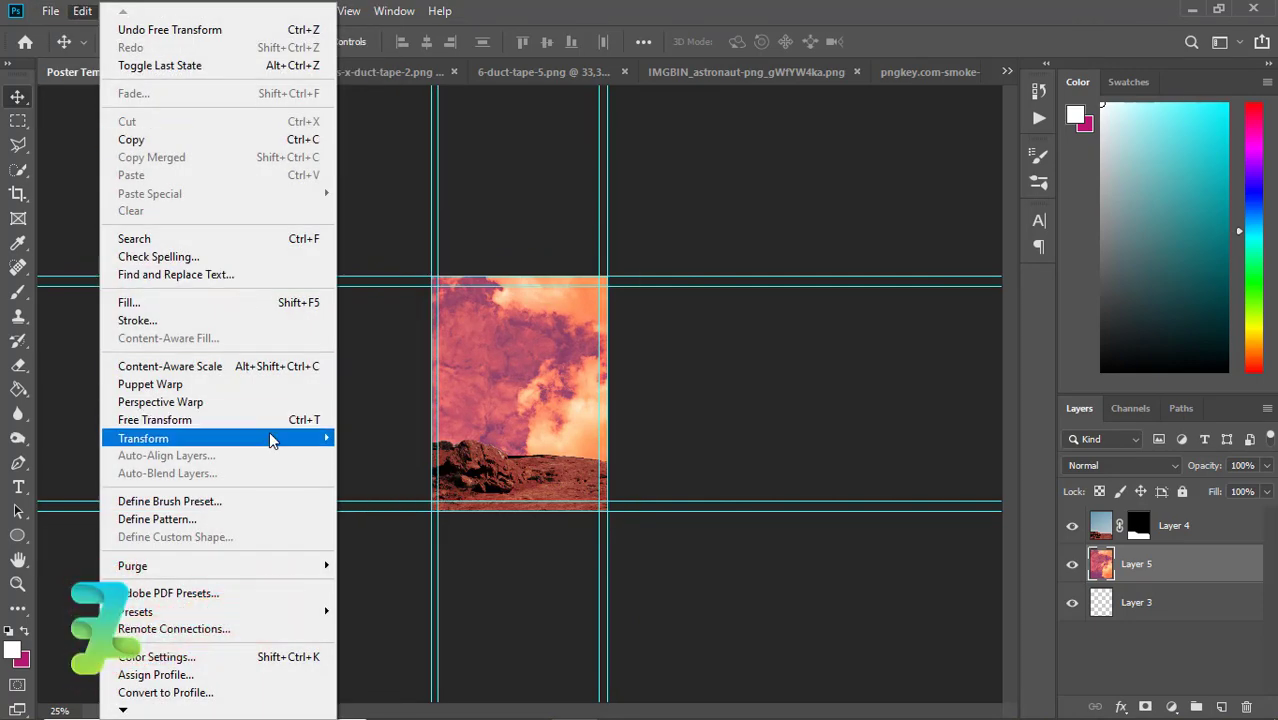
pyautogui.moveTo(143, 438)
pyautogui.click(400, 646)
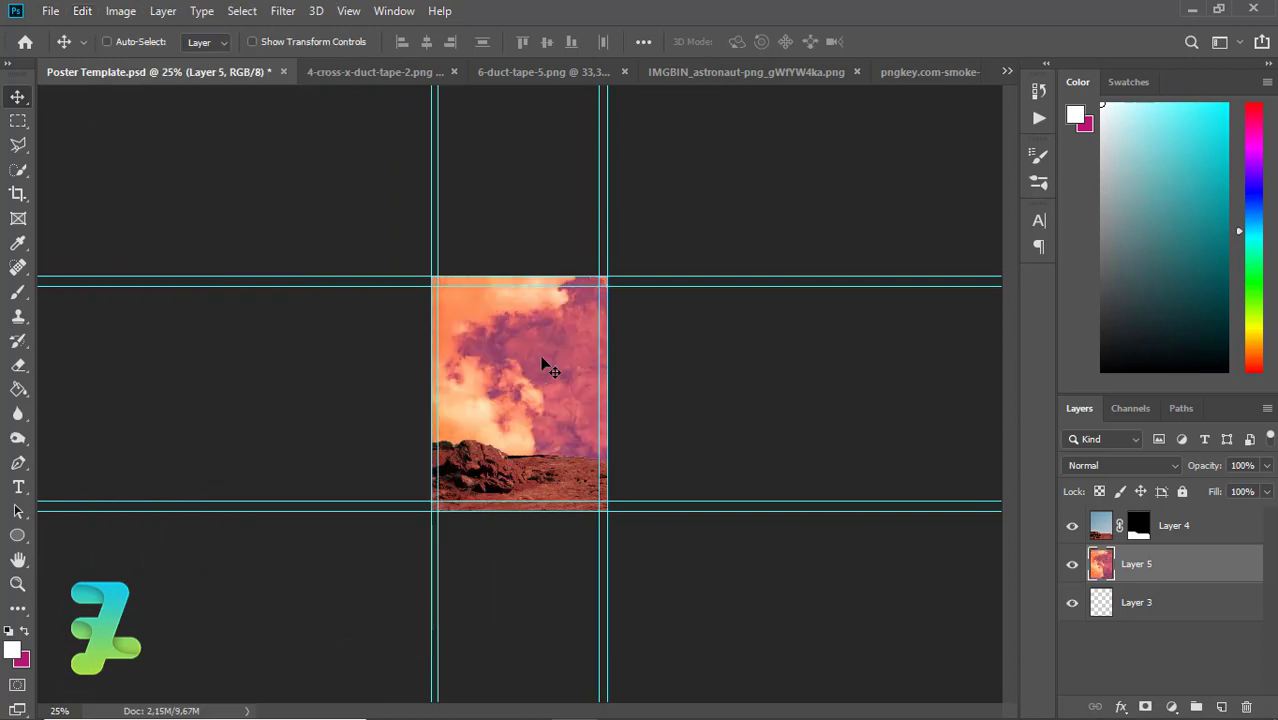
pyautogui.moveTo(543, 363); pyautogui.dragTo(527, 358)
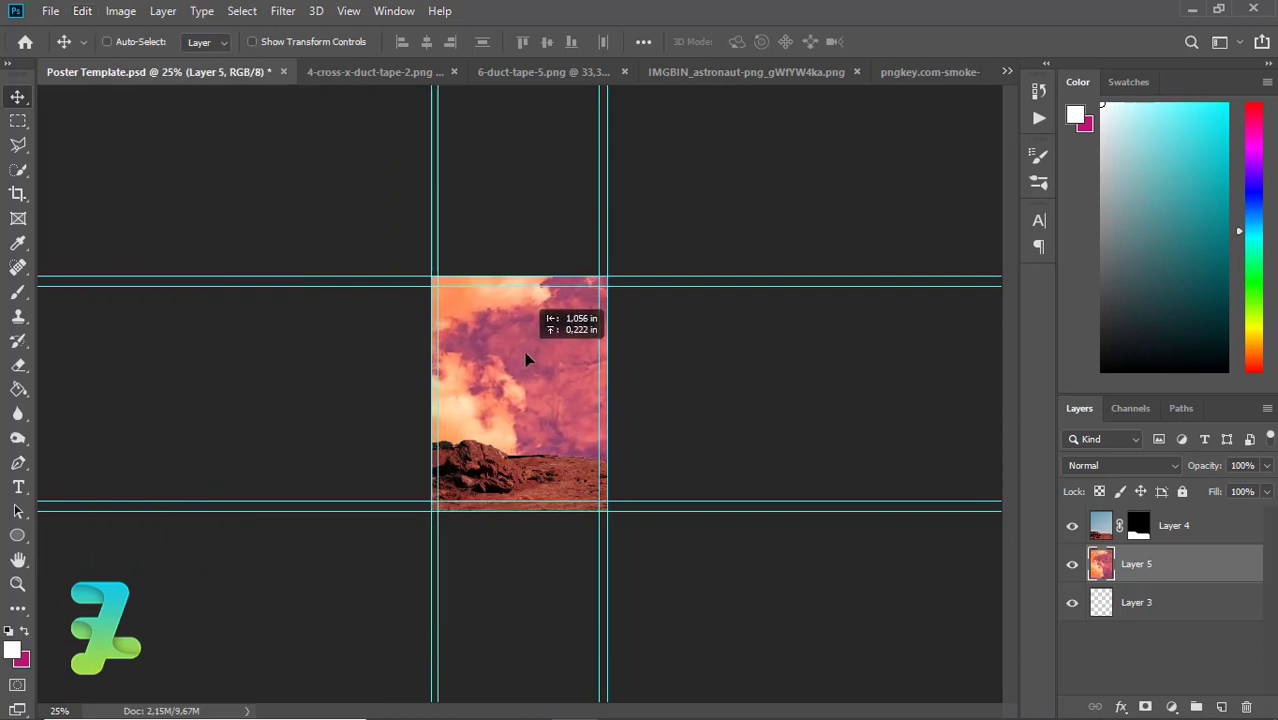
pyautogui.moveTo(526, 354); pyautogui.dragTo(529, 355)
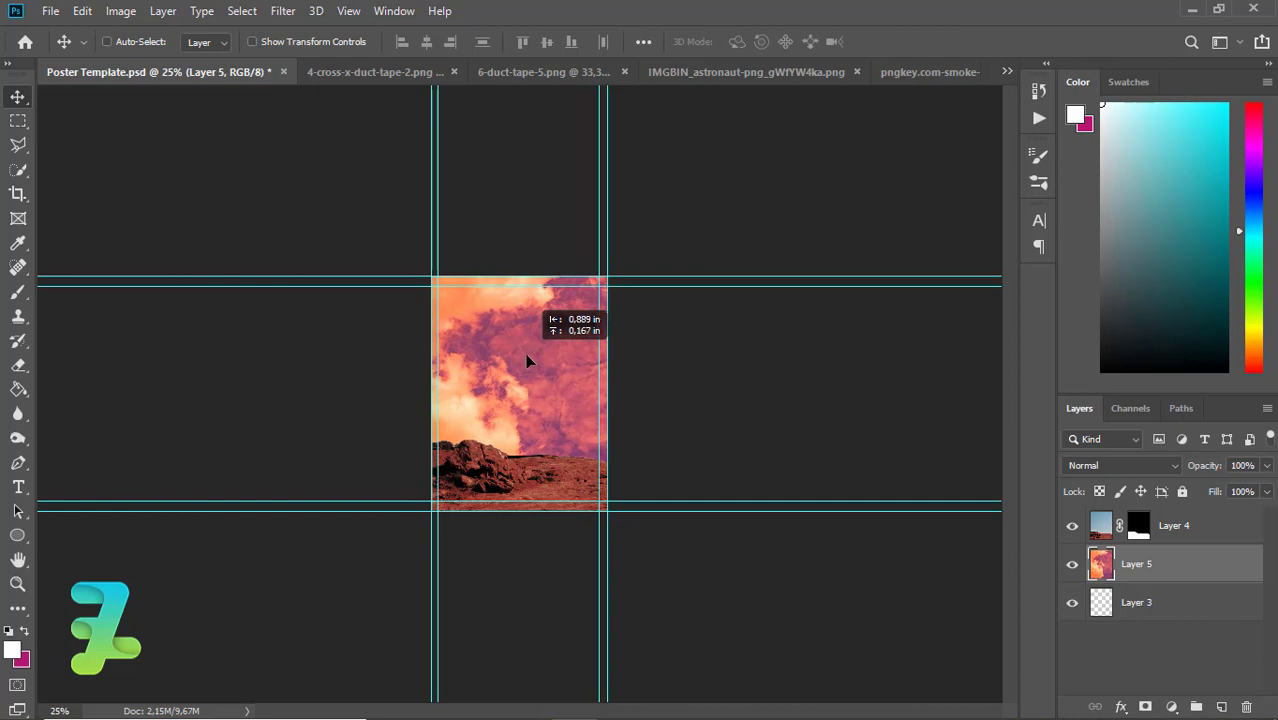
pyautogui.moveTo(529, 360); pyautogui.dragTo(525, 353)
pyautogui.hotkey('ctrl', '+')
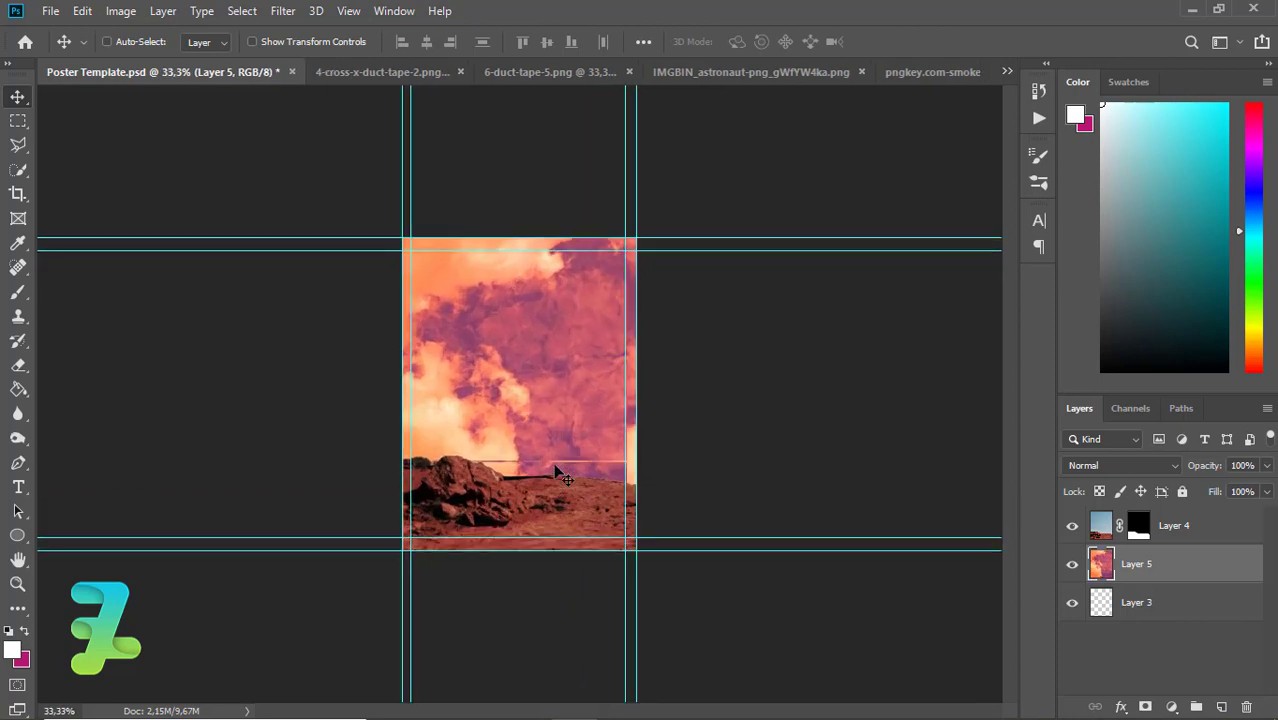
pyautogui.hotkey('ctrl', '+')
pyautogui.hotkey('ctrl', '+')
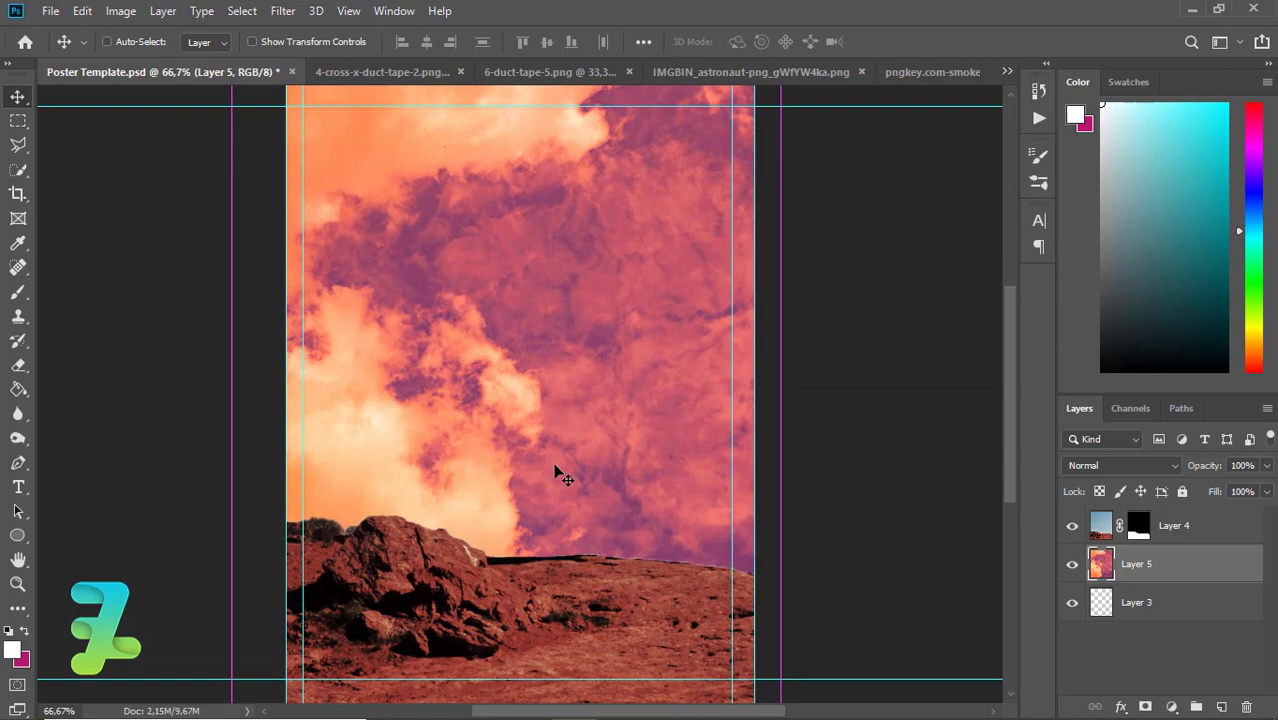
pyautogui.hotkey('ctrl', '-')
pyautogui.hotkey('ctrl', '+')
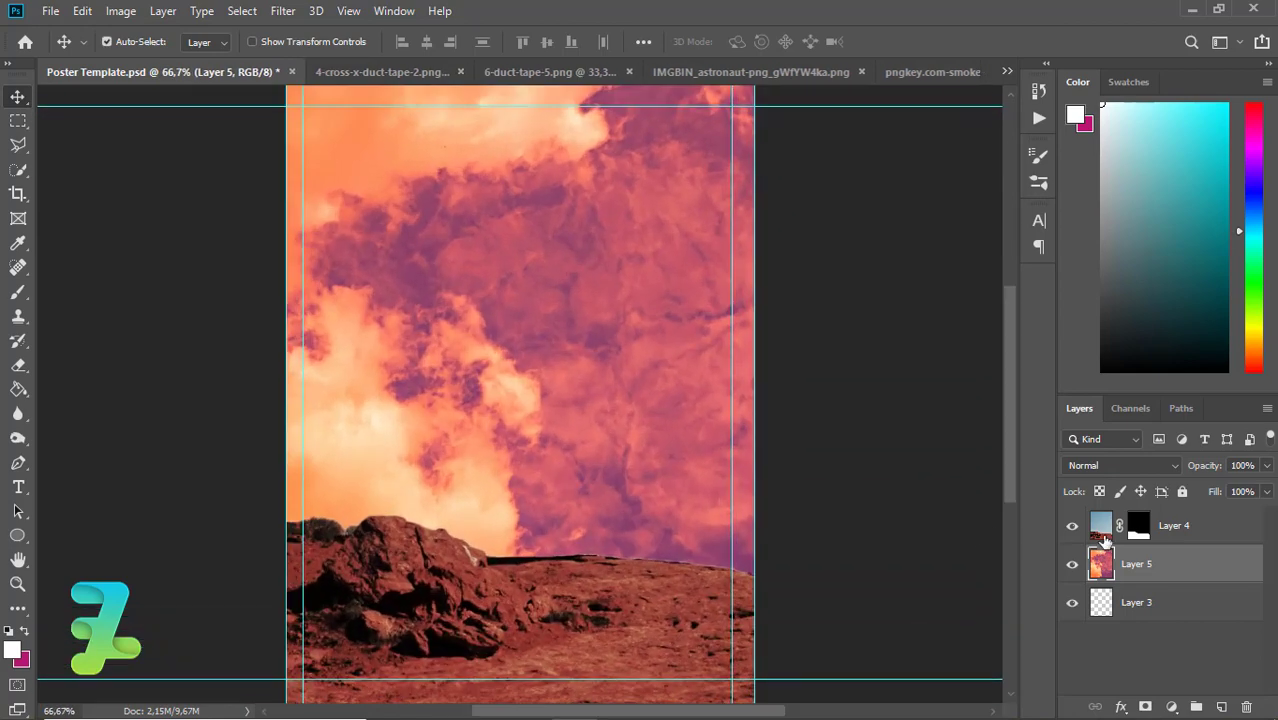
# - Paint a soft-brush touch-up on Layer 4's mask along the horizon, then undo it
pyautogui.click(1138, 525)
pyautogui.press('b')
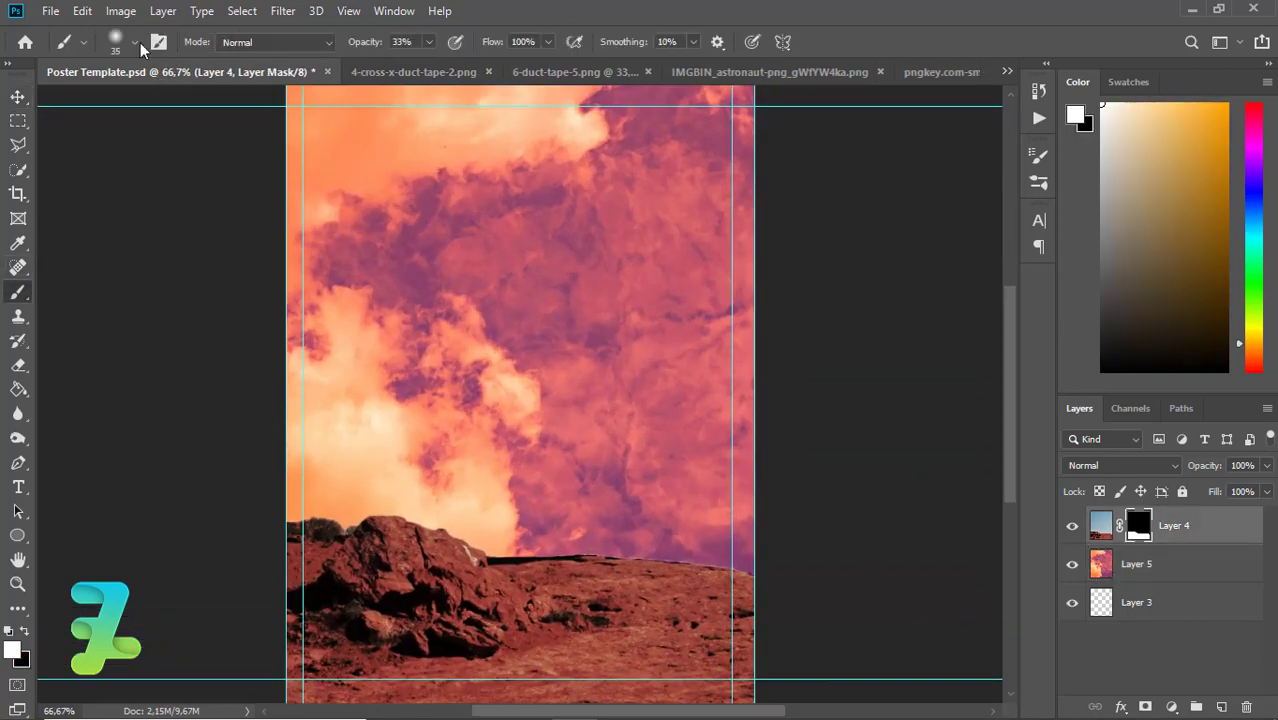
pyautogui.click(134, 42)
pyautogui.press('Tab')
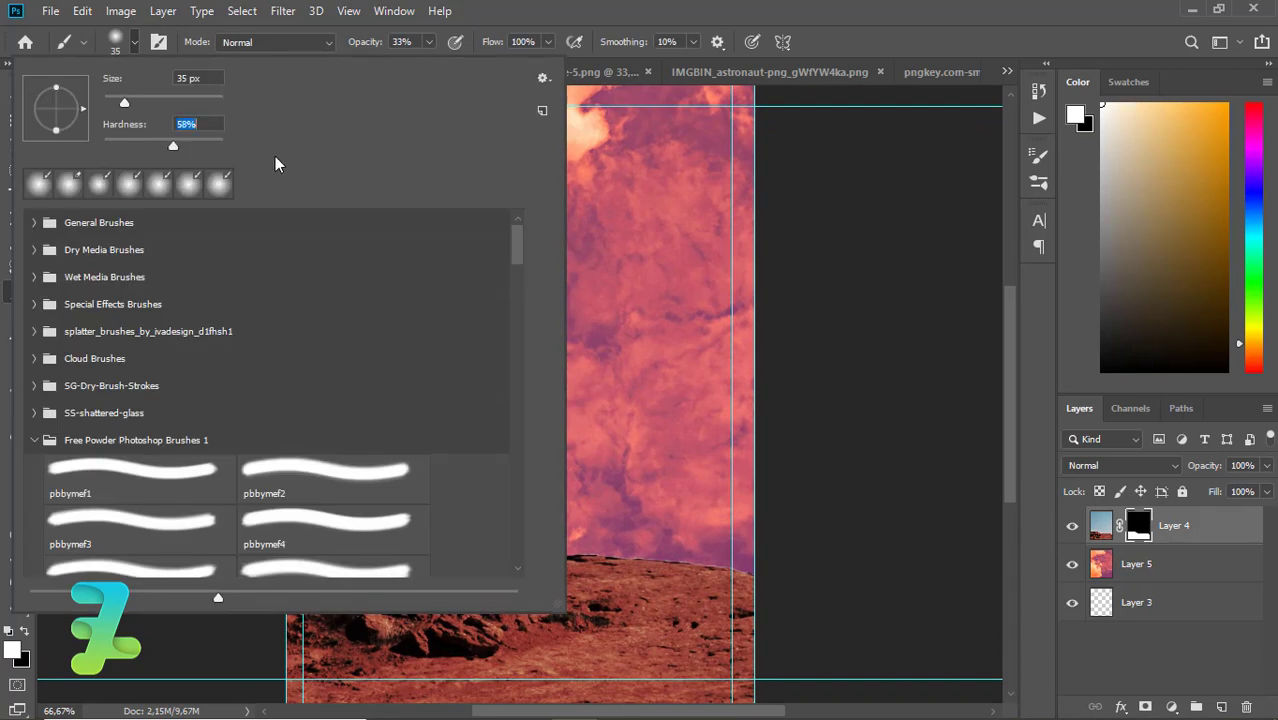
pyautogui.press('Return')
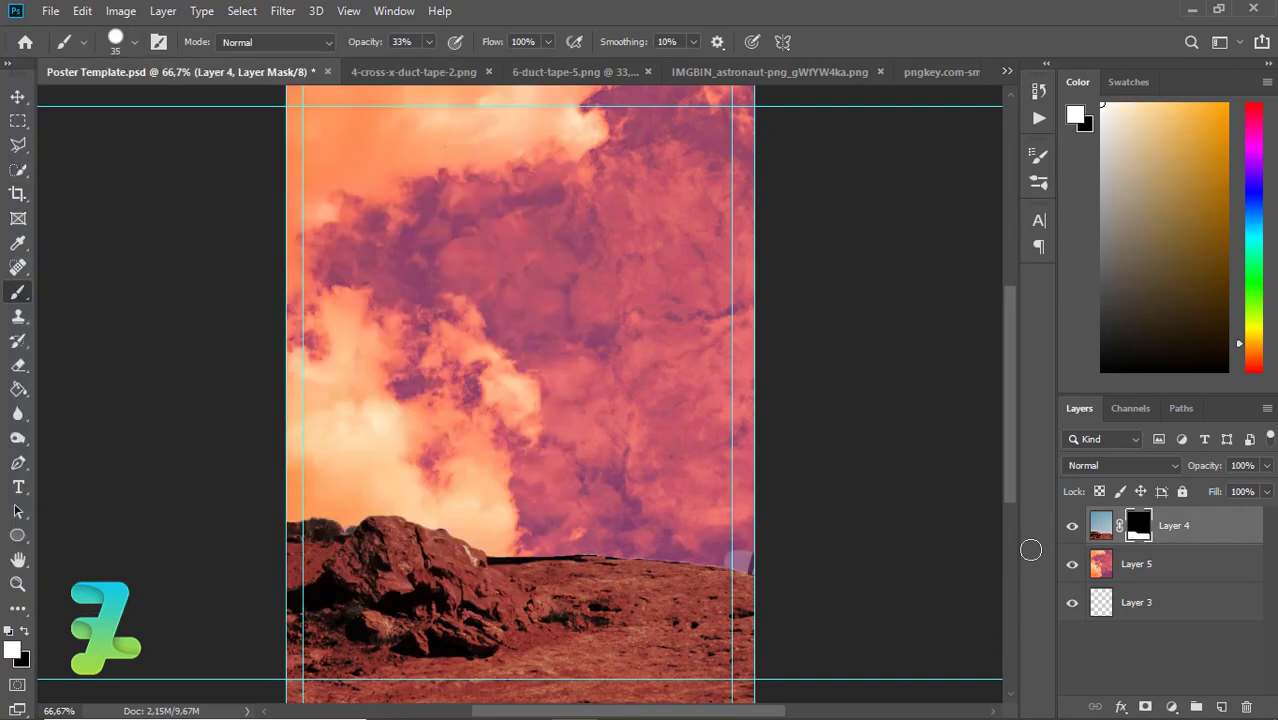
pyautogui.moveTo(706, 552)
pyautogui.mouseDown()
pyautogui.moveTo(679, 552)
pyautogui.moveTo(701, 524)
pyautogui.mouseUp()
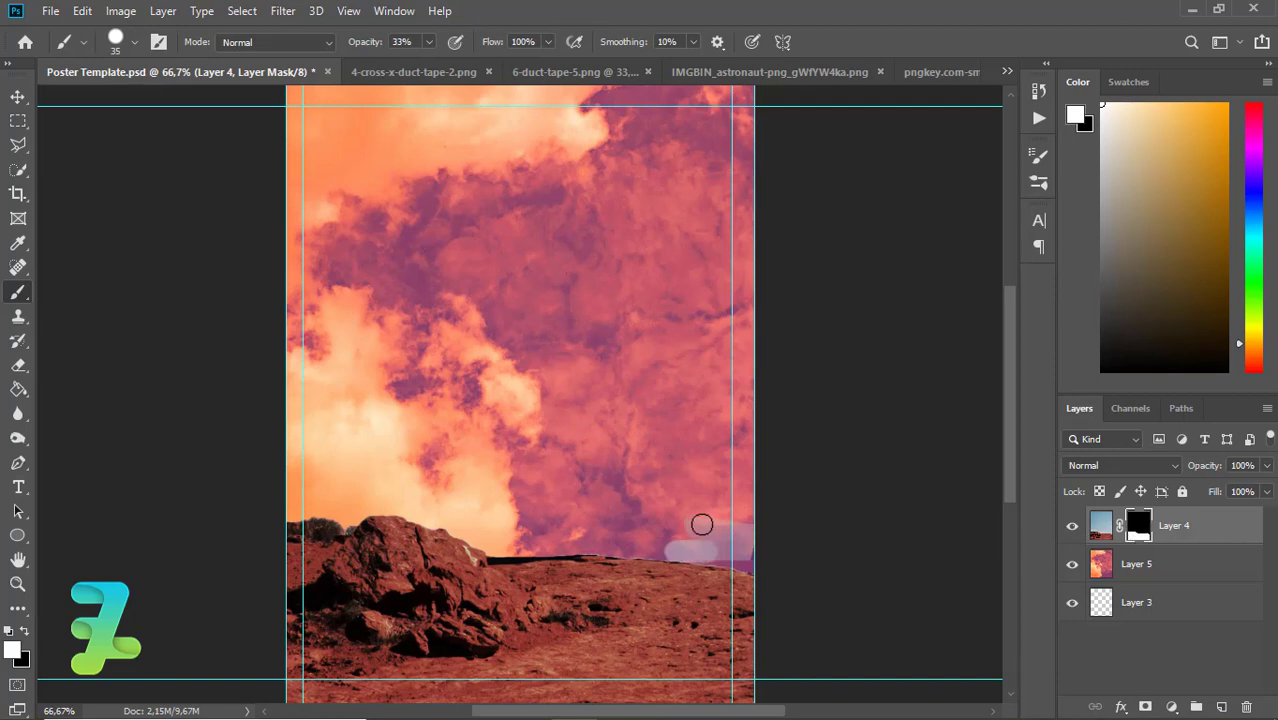
pyautogui.hotkey('ctrl', 'z')
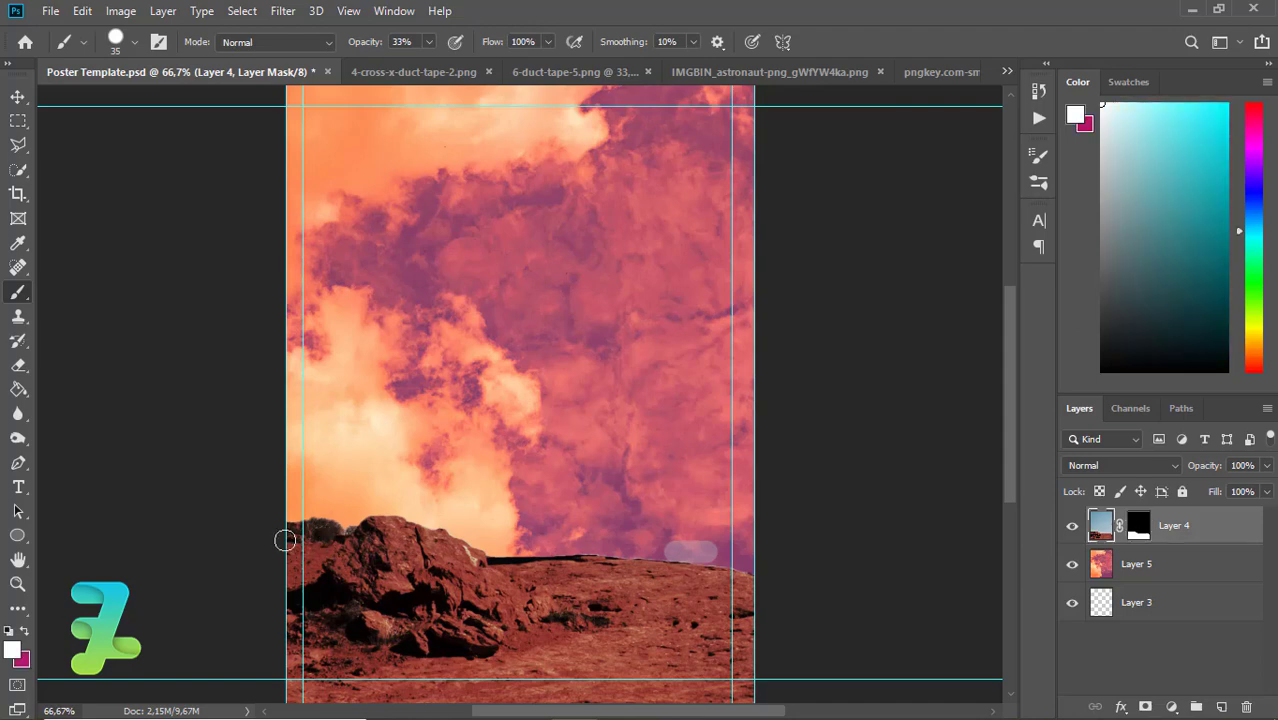
pyautogui.hotkey('ctrl', 'z')
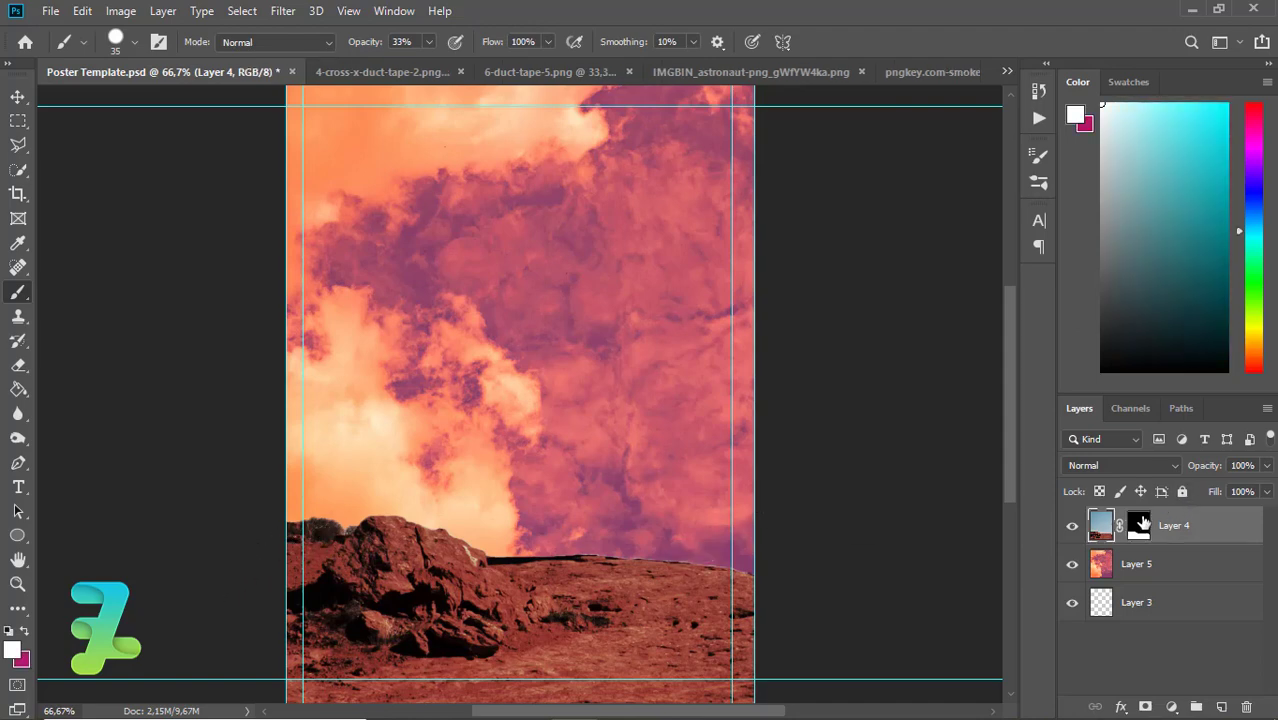
# - Reselect Layer 4's mask, restore default black/white colours and set brush opacity to 100%
pyautogui.click(1143, 524)
pyautogui.click(8, 631)
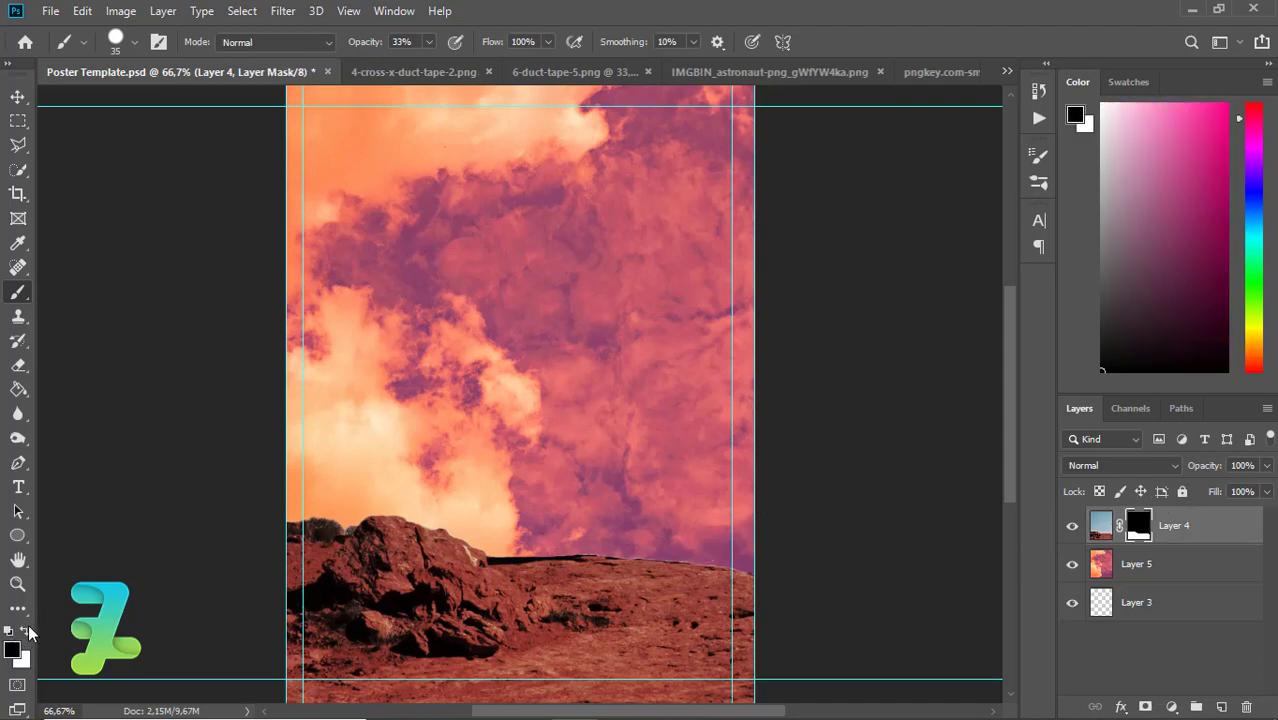
pyautogui.click(428, 42)
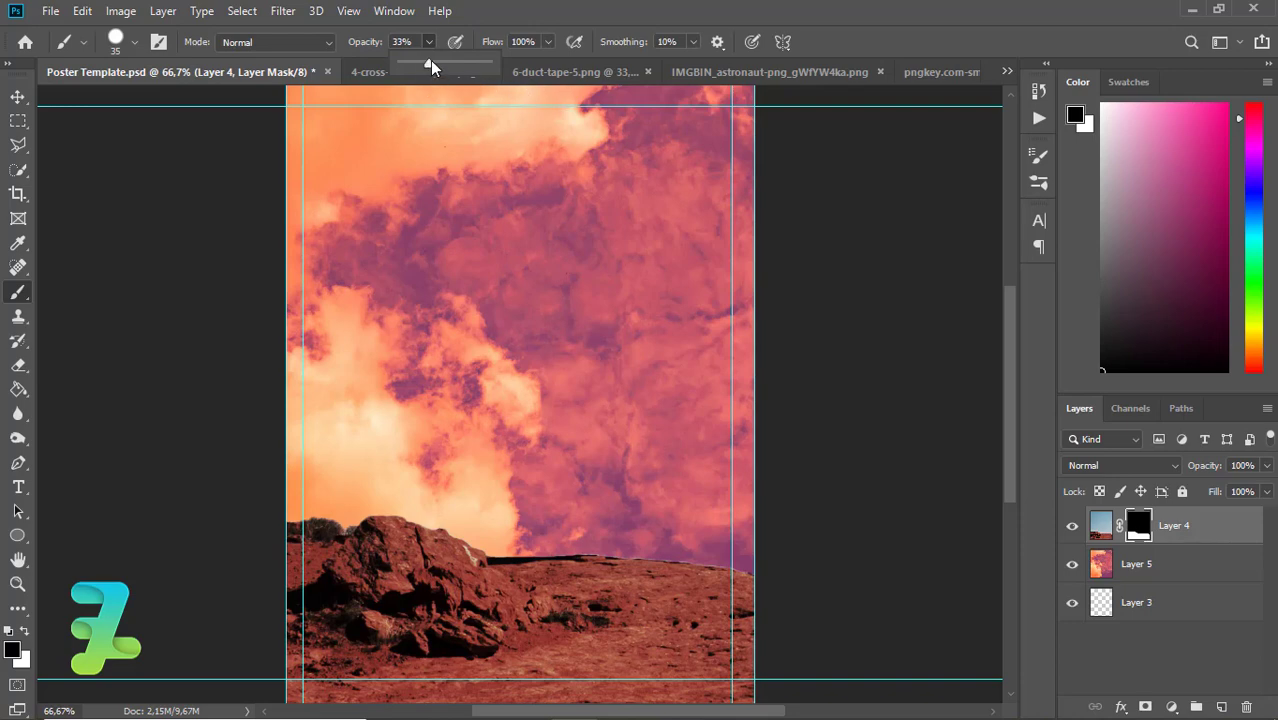
pyautogui.press('Return')
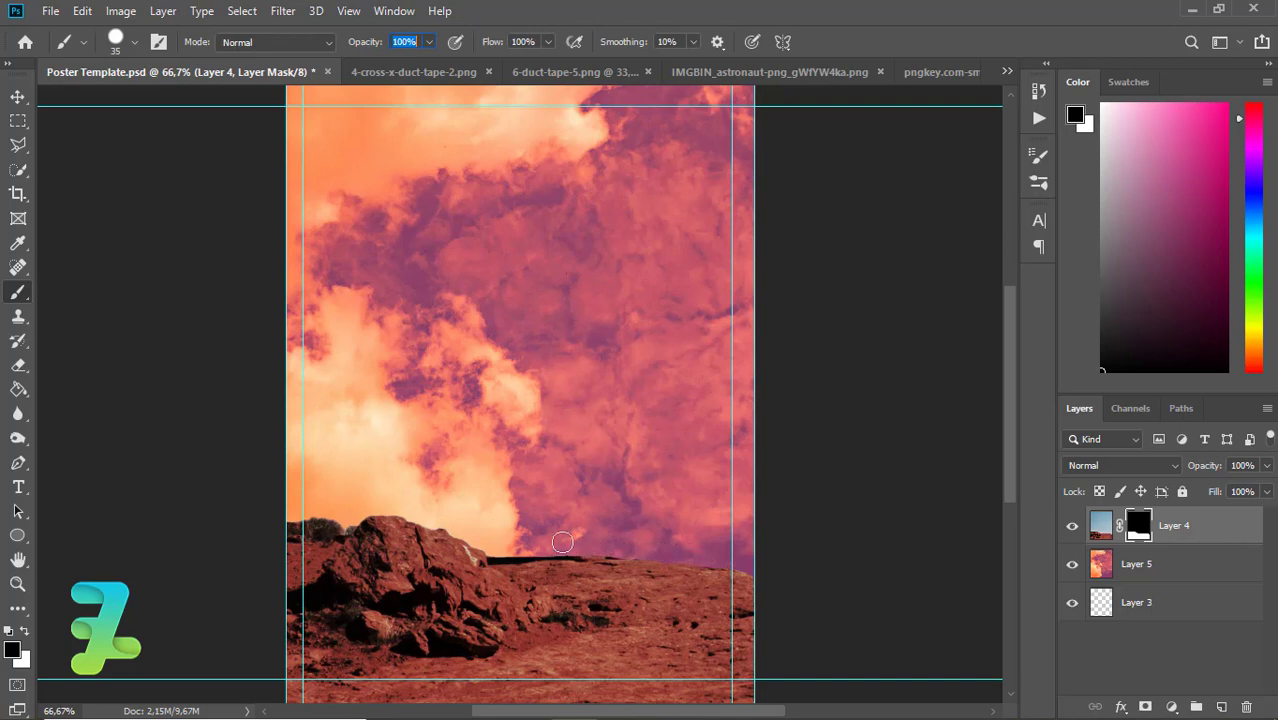
pyautogui.click(17, 96)
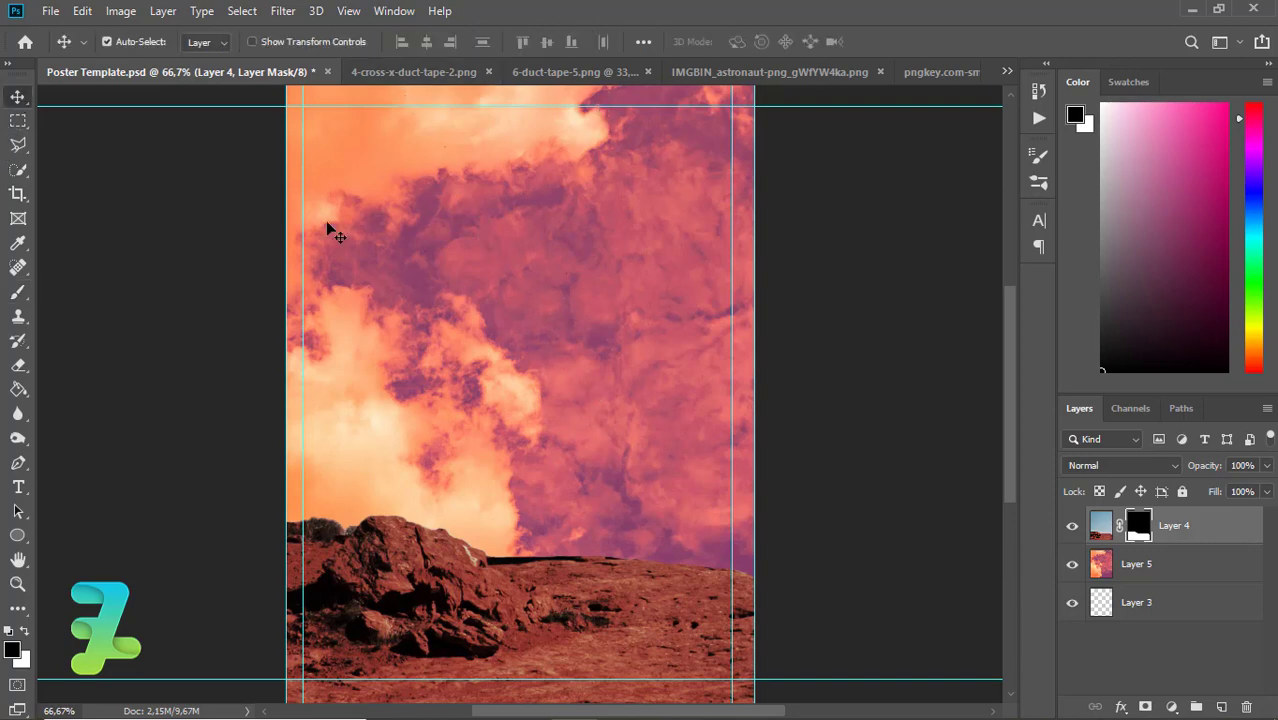
# - Copy the duct-tape X onto the poster and place its layer beneath Layer 4
pyautogui.click(412, 78)
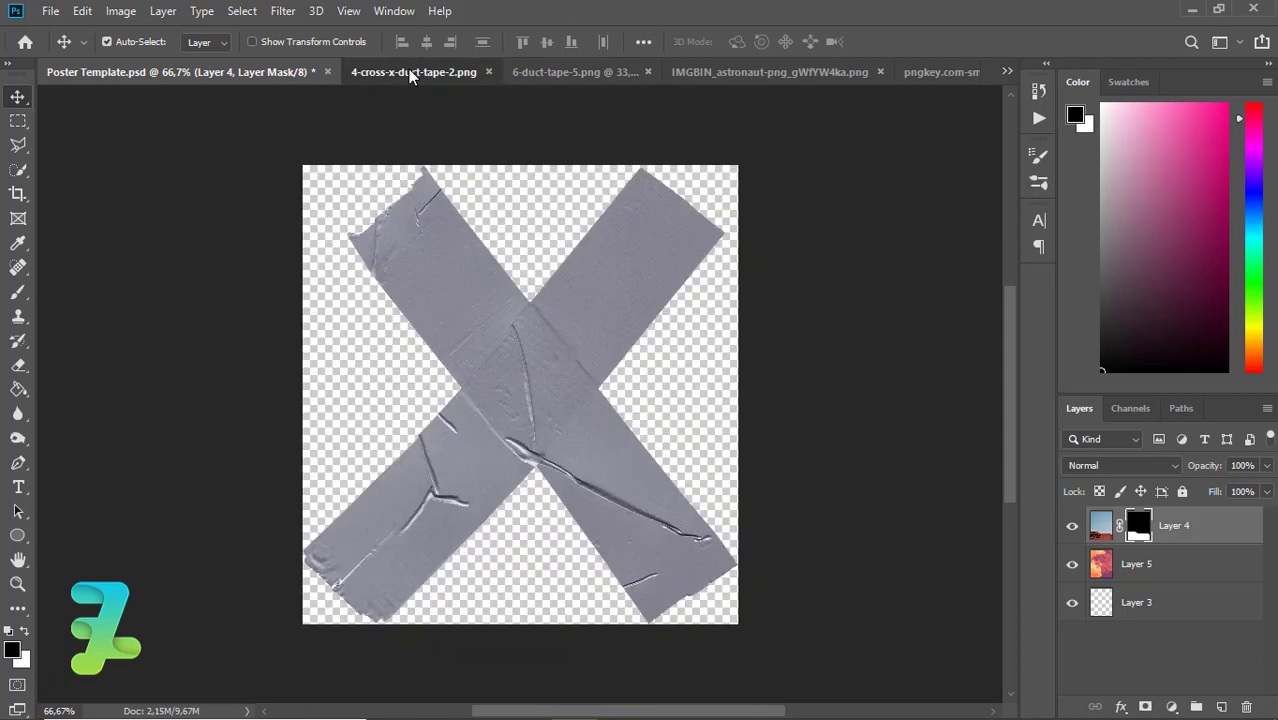
pyautogui.rightClick(414, 76)
pyautogui.click(447, 150)
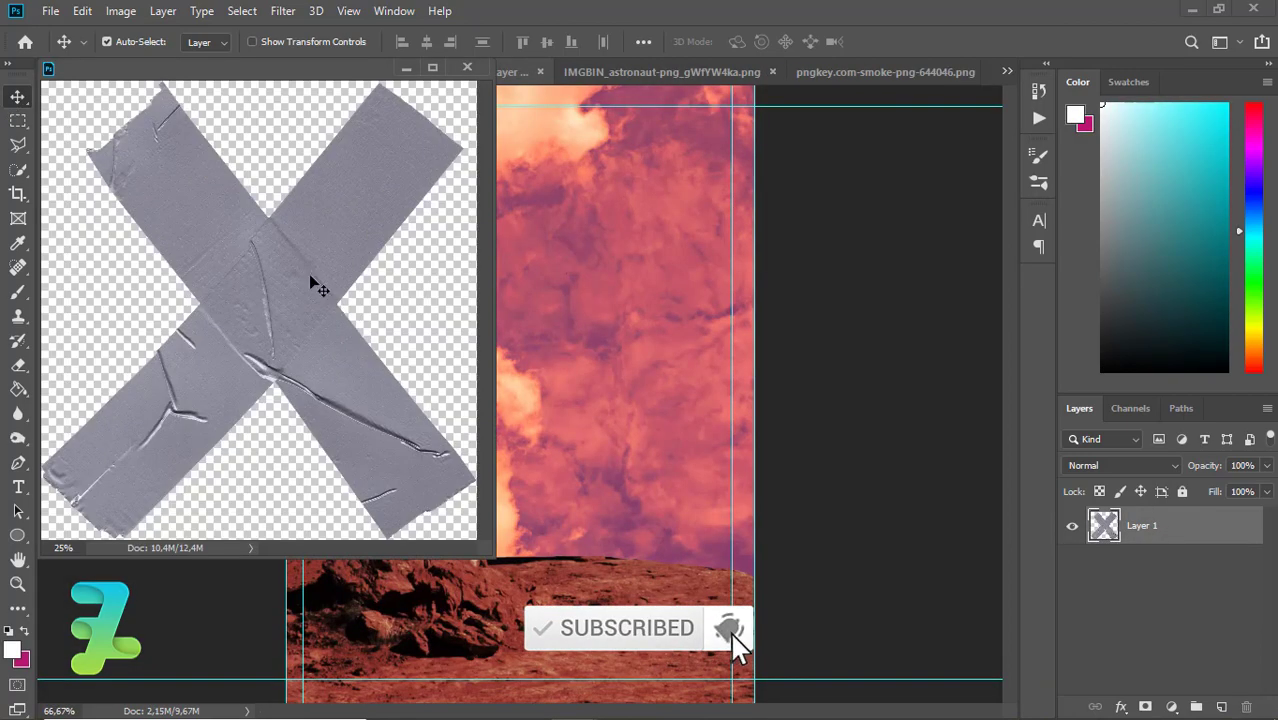
pyautogui.moveTo(309, 274); pyautogui.dragTo(556, 336)
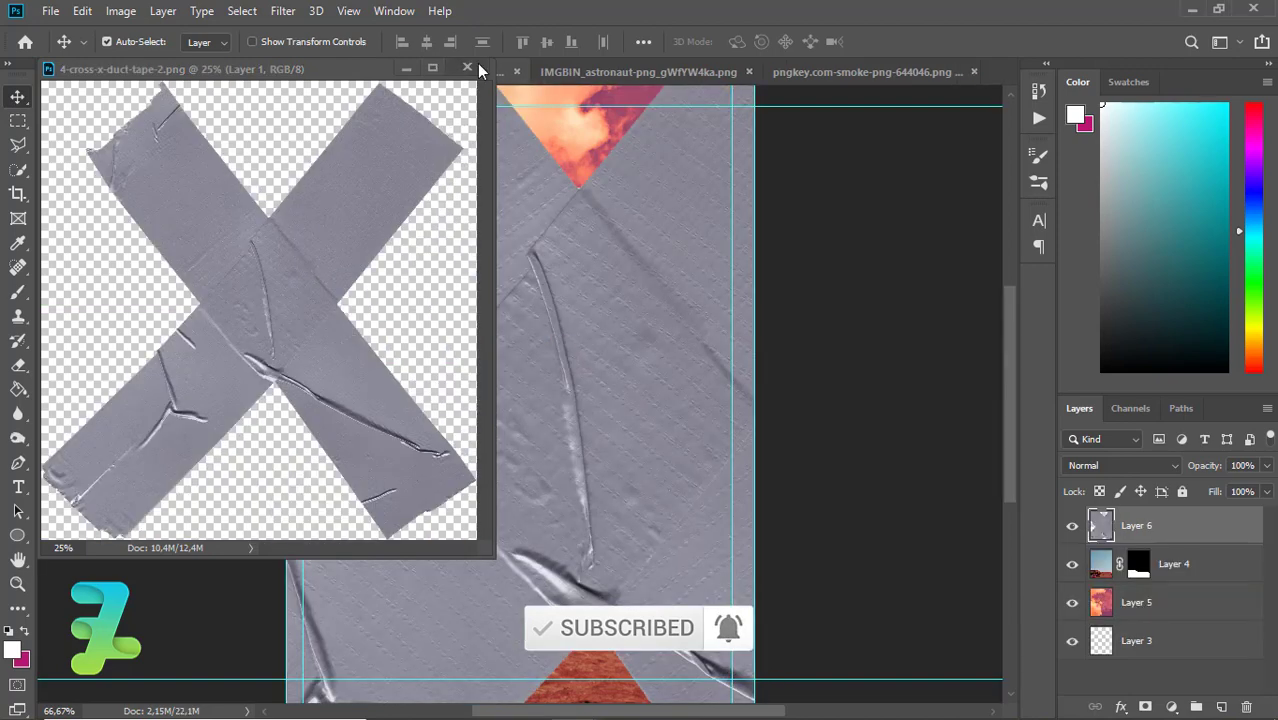
pyautogui.hotkey('ctrl', 'w')
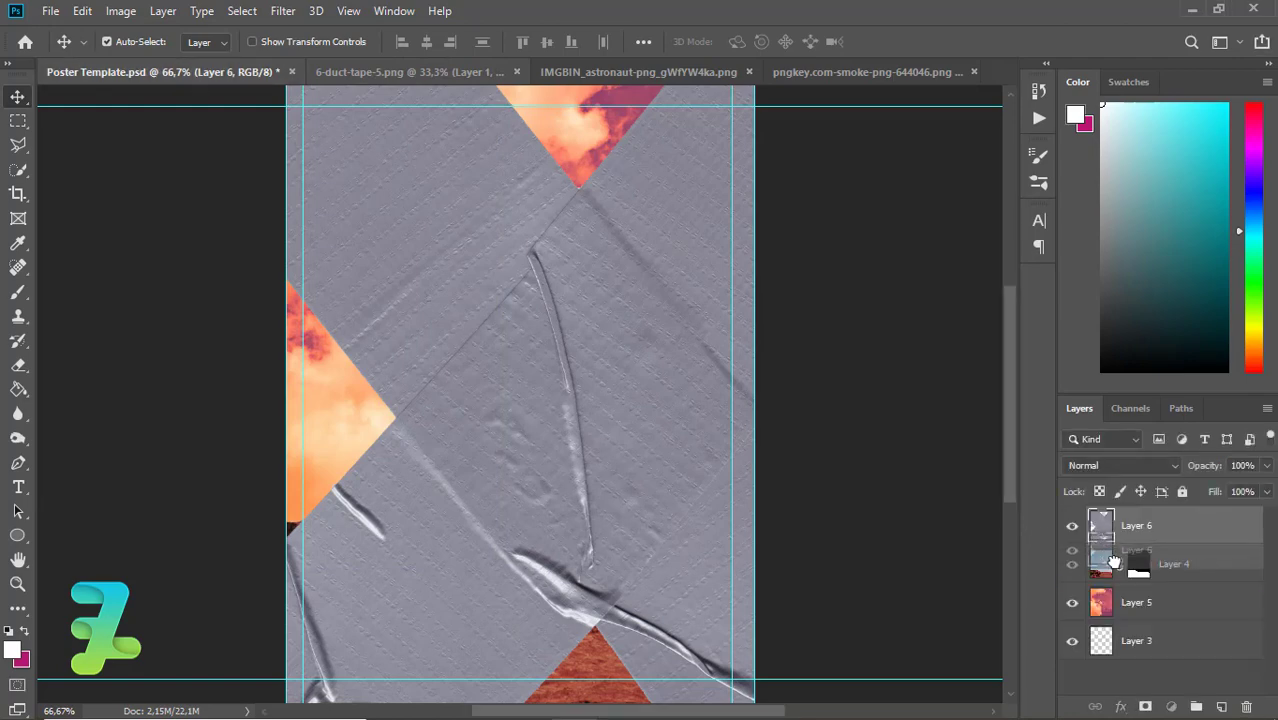
pyautogui.moveTo(1100, 530); pyautogui.dragTo(1100, 583)
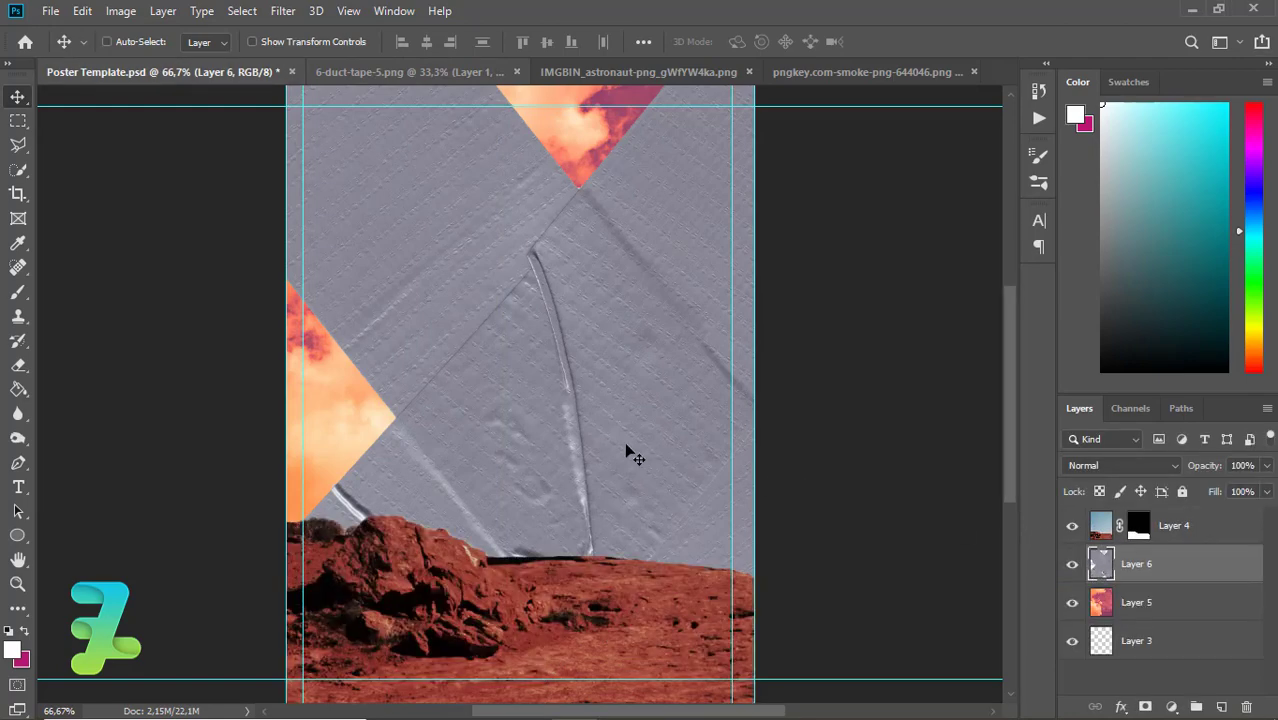
# - Scale the tape X to about 28% and centre it above the red rocks
pyautogui.hotkey('ctrl', '-')
pyautogui.hotkey('ctrl', '-')
pyautogui.hotkey('ctrl', 't')
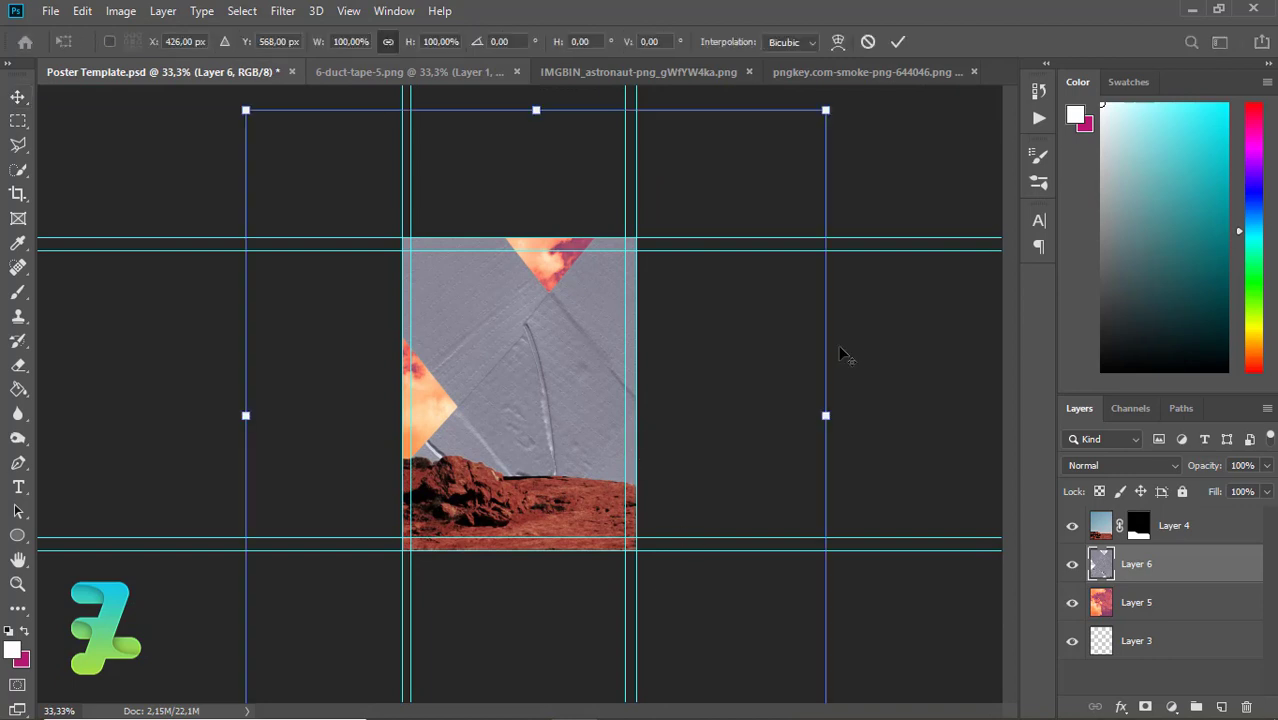
pyautogui.moveTo(734, 205); pyautogui.dragTo(637, 308)
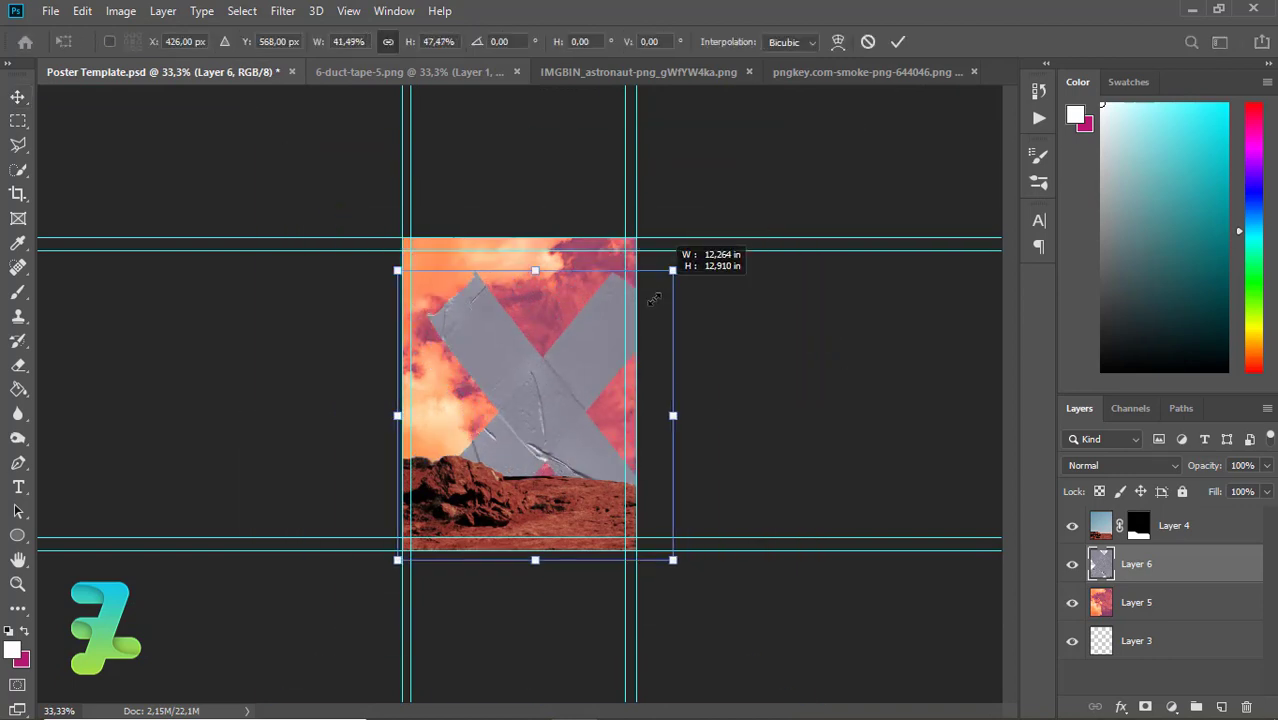
pyautogui.moveTo(558, 370); pyautogui.dragTo(555, 380)
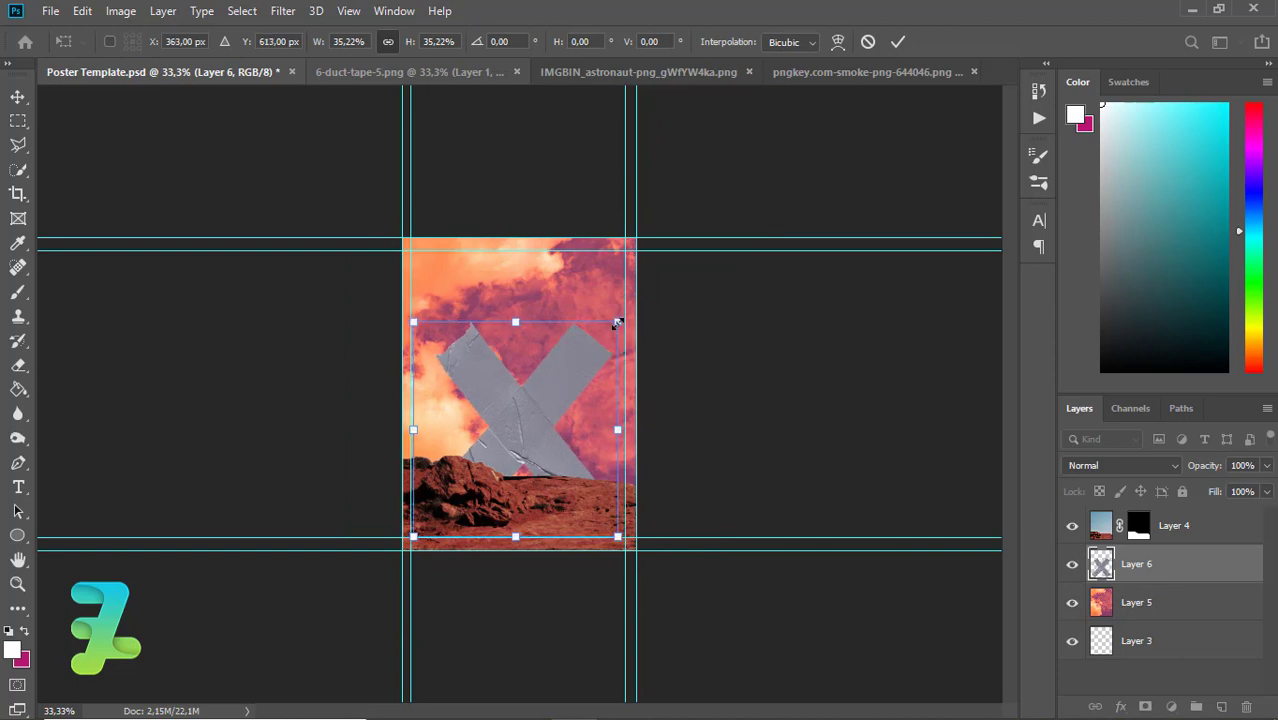
pyautogui.moveTo(618, 322); pyautogui.dragTo(597, 344)
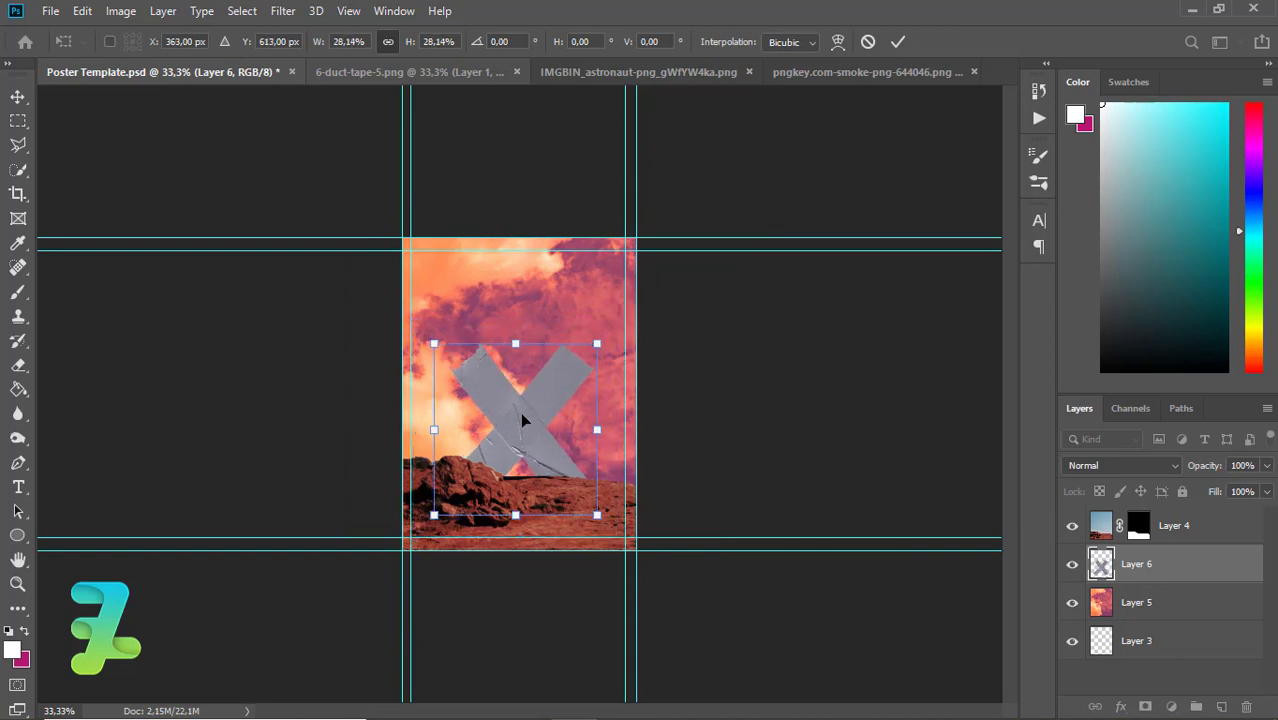
pyautogui.moveTo(522, 420); pyautogui.dragTo(528, 421)
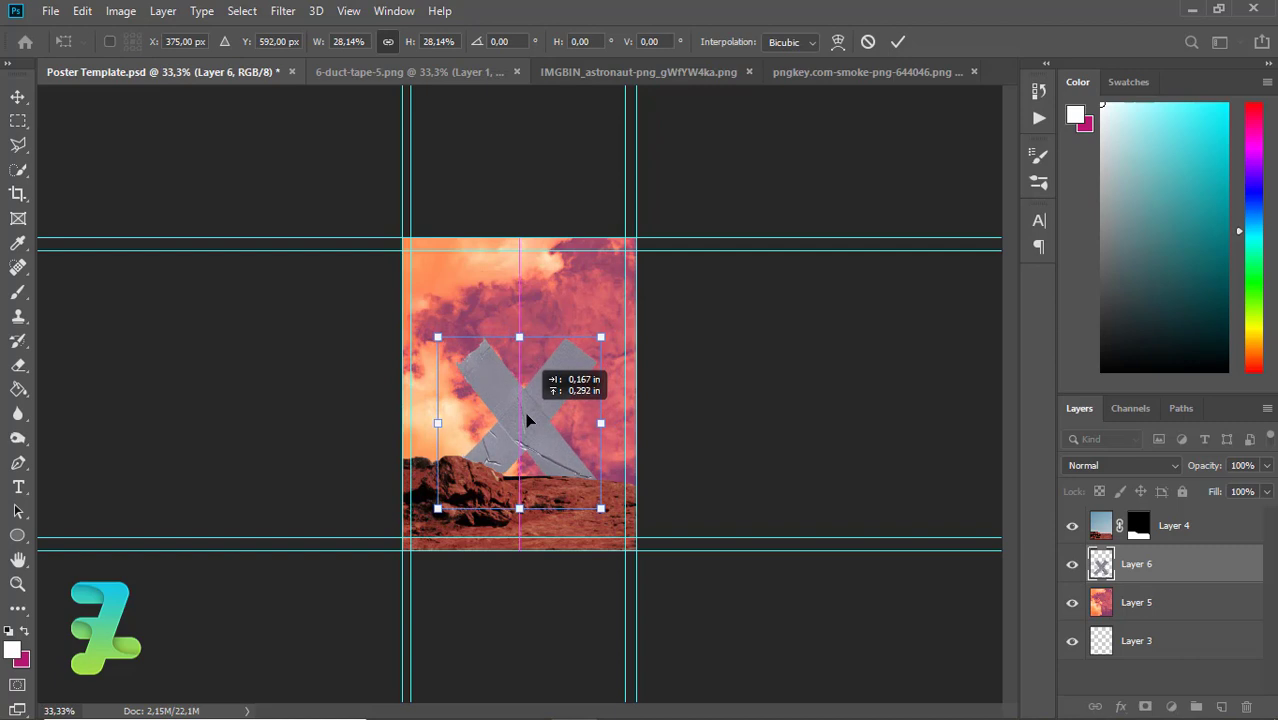
pyautogui.press('Return')
pyautogui.hotkey('ctrl', '+')
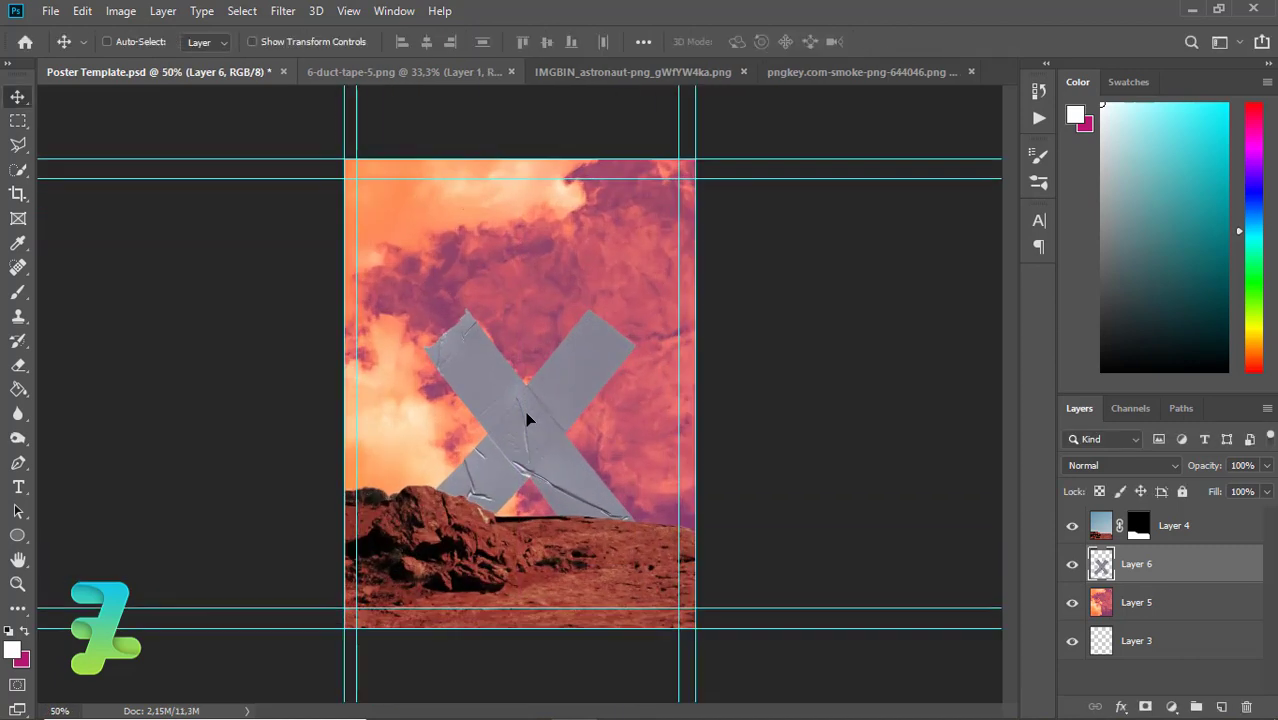
pyautogui.hotkey('ctrl', '+')
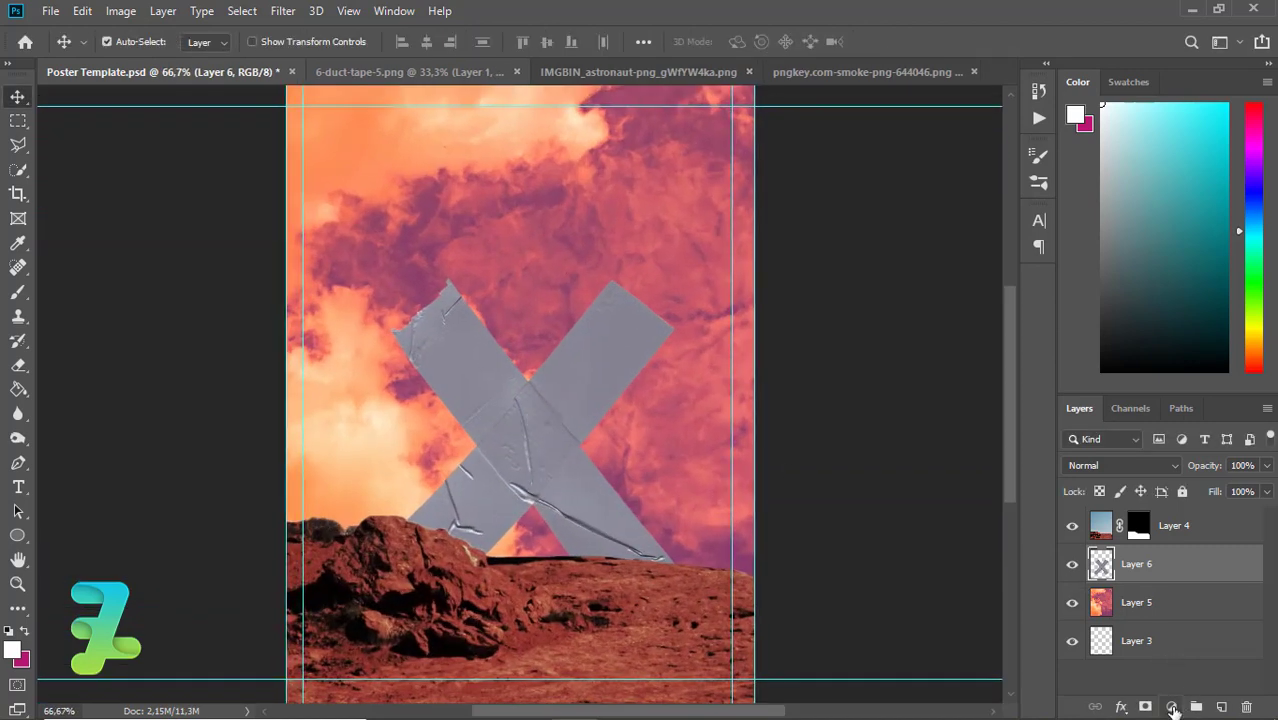
# - Clip a Hue/Saturation layer to Layer 6 with Saturation -76 and Lightness -93
pyautogui.click(1172, 707)
pyautogui.click(1195, 523)
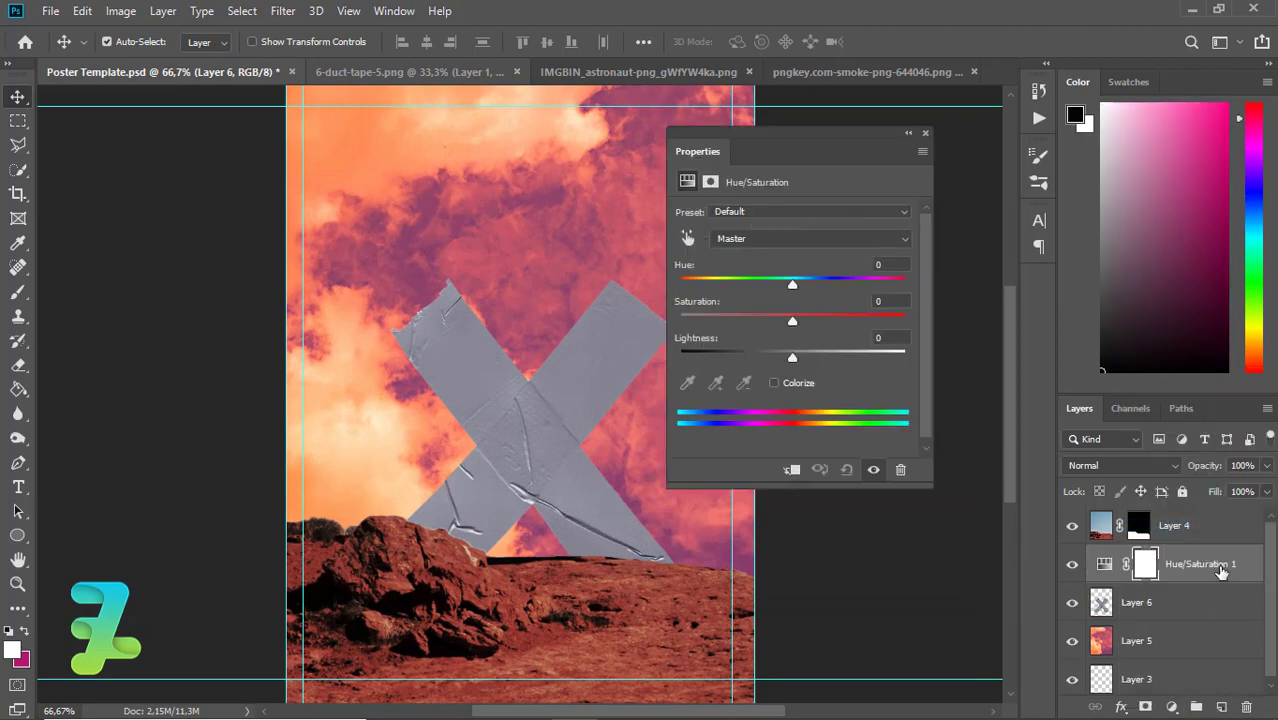
pyautogui.rightClick(1220, 565)
pyautogui.click(1100, 361)
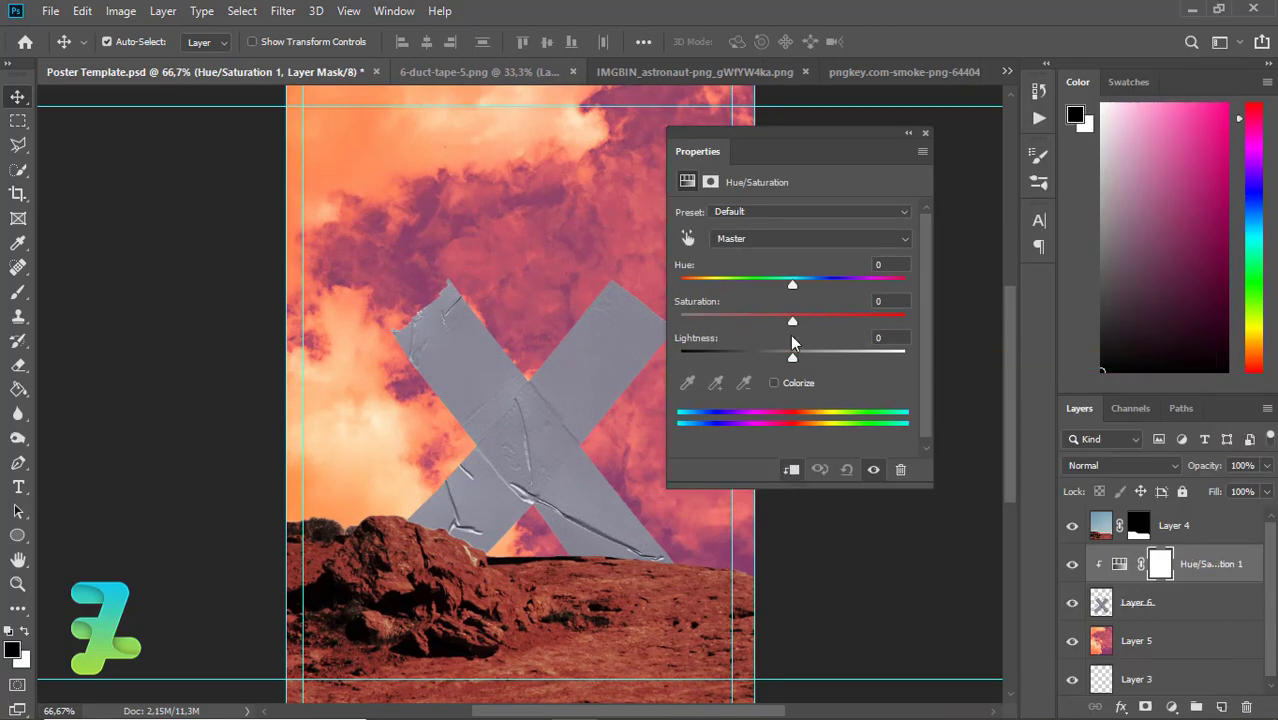
pyautogui.moveTo(792, 322); pyautogui.dragTo(707, 322)
pyautogui.moveTo(792, 358); pyautogui.dragTo(686, 363)
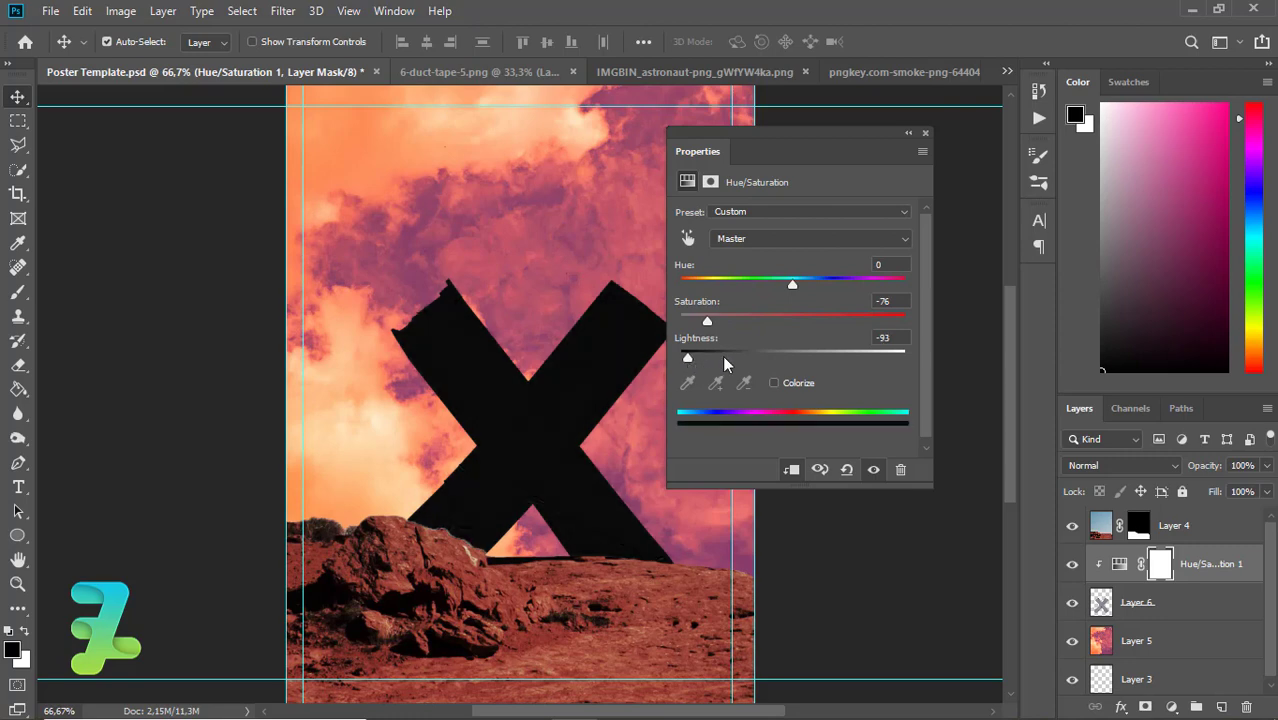
pyautogui.click(925, 134)
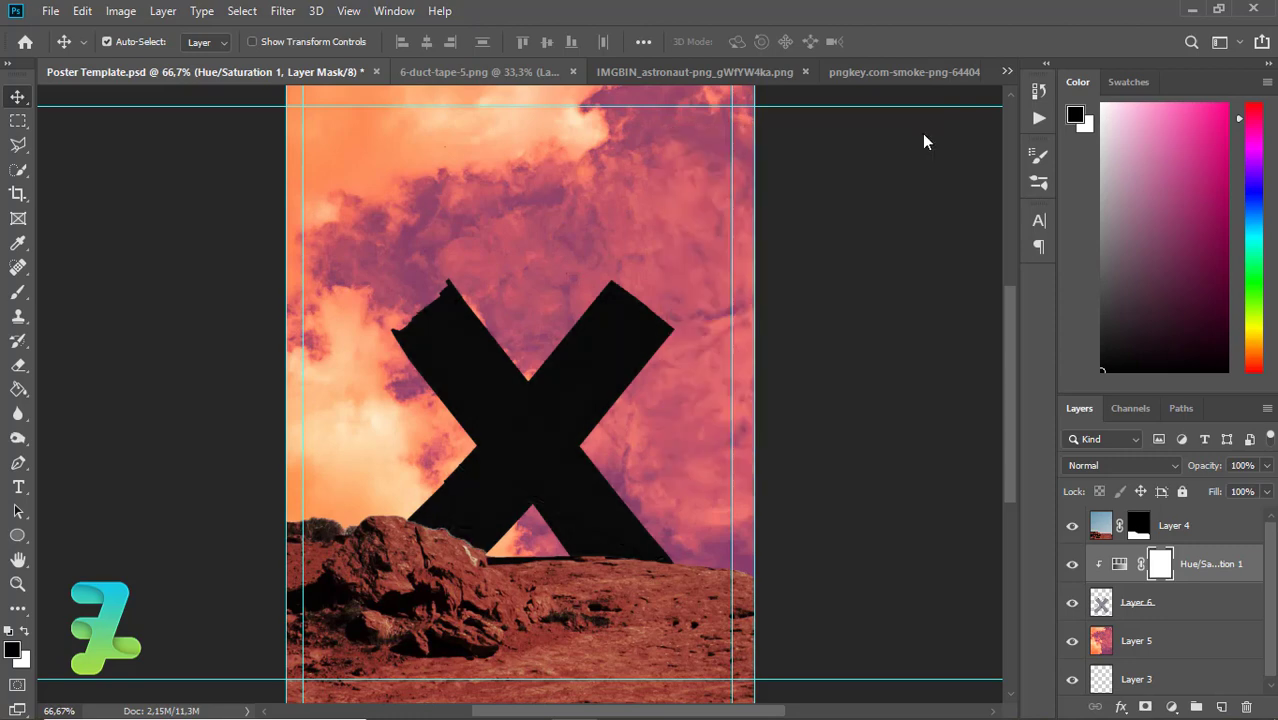
# - Copy the 6-duct-tape-5.png tape strip onto the poster as a new layer
pyautogui.click(465, 76)
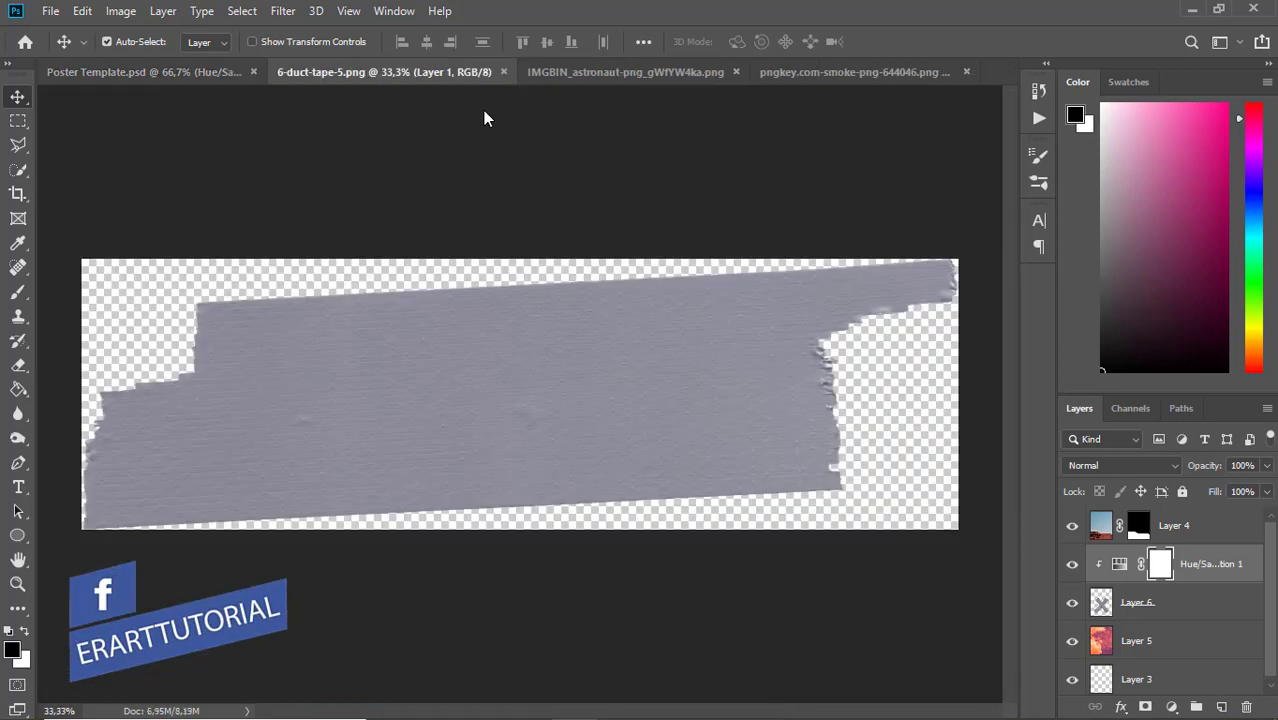
pyautogui.rightClick(466, 72)
pyautogui.click(503, 147)
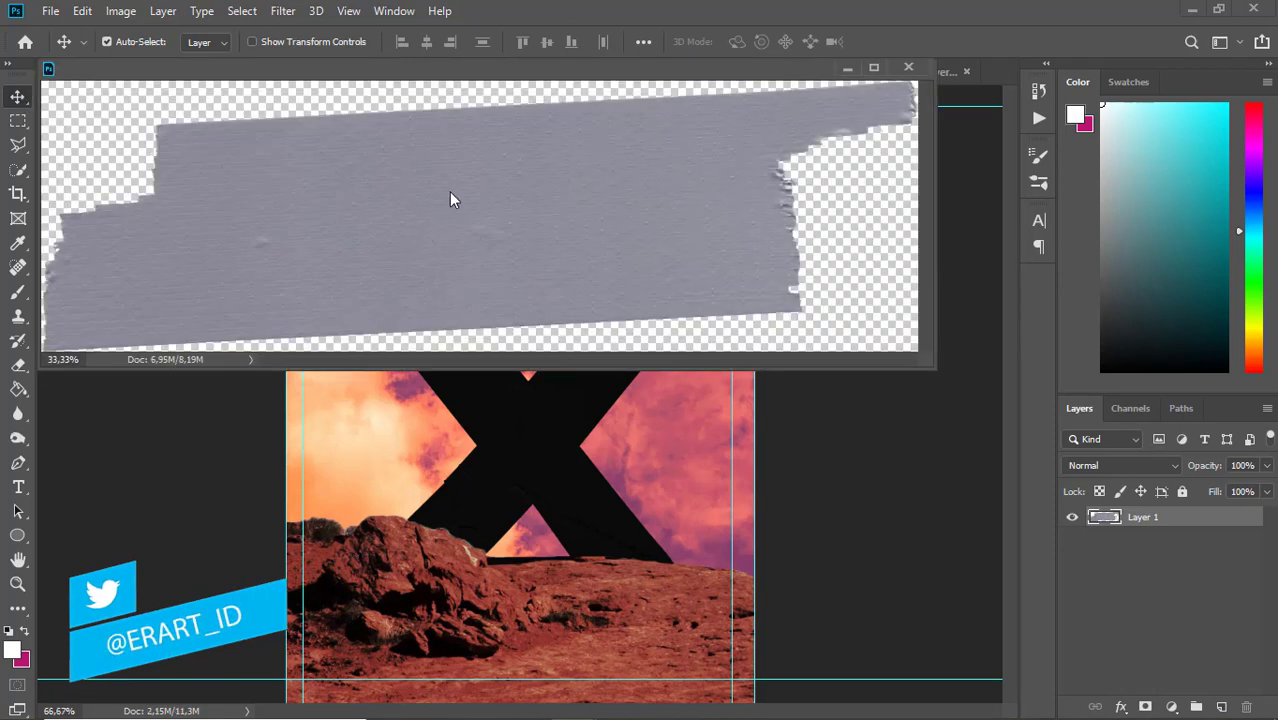
pyautogui.moveTo(449, 191); pyautogui.dragTo(653, 503)
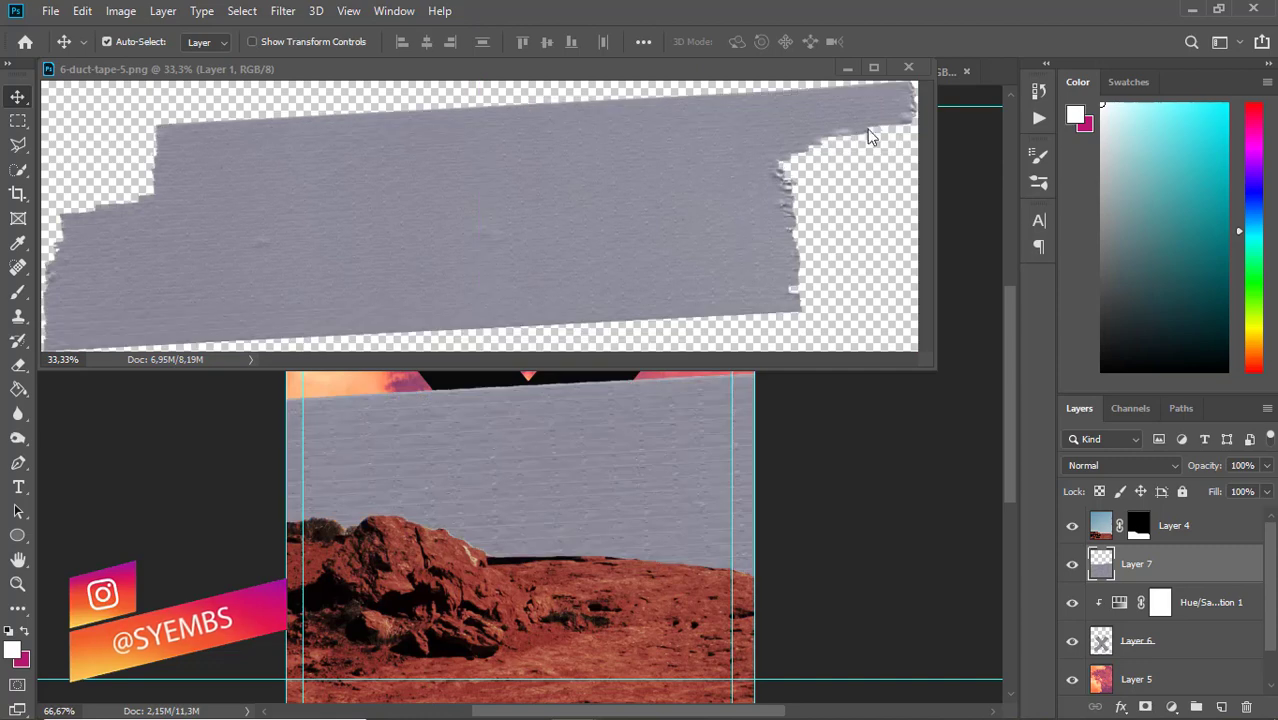
pyautogui.hotkey('ctrl', 'w')
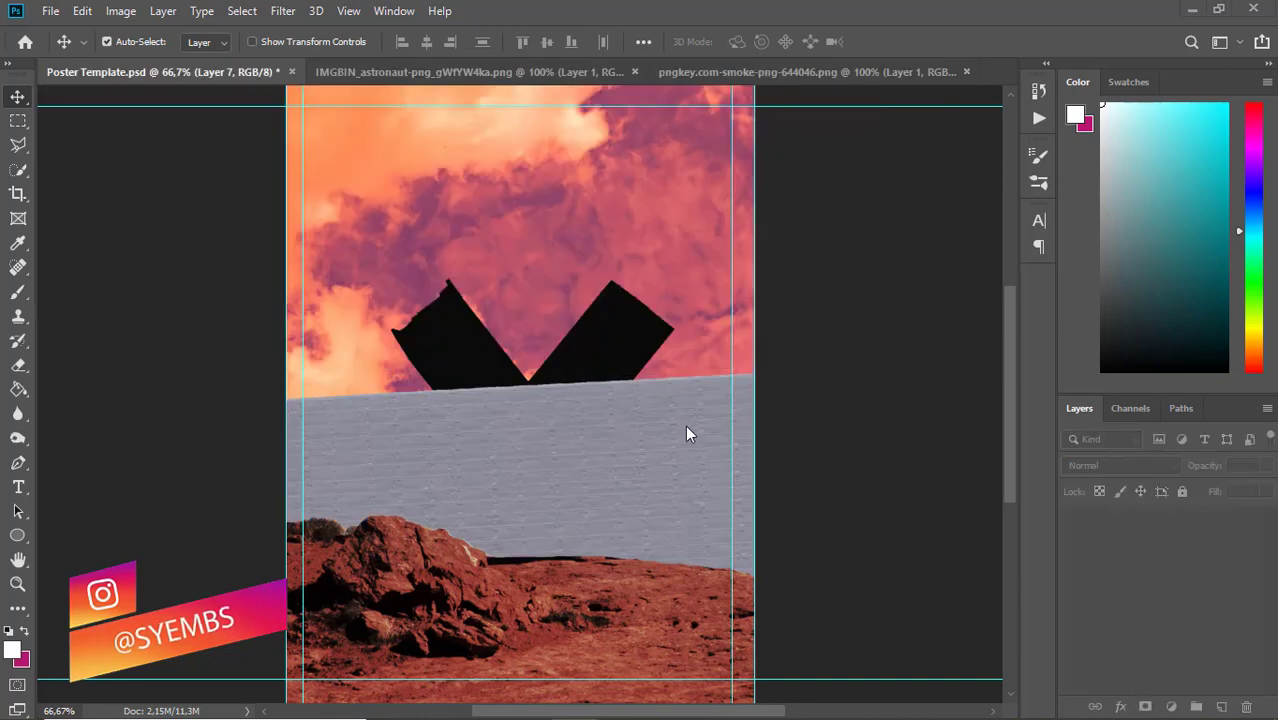
# - Shrink the strip to about 21%, rotate it vertical, squeeze it thin, and place it right
pyautogui.hotkey('ctrl', 't')
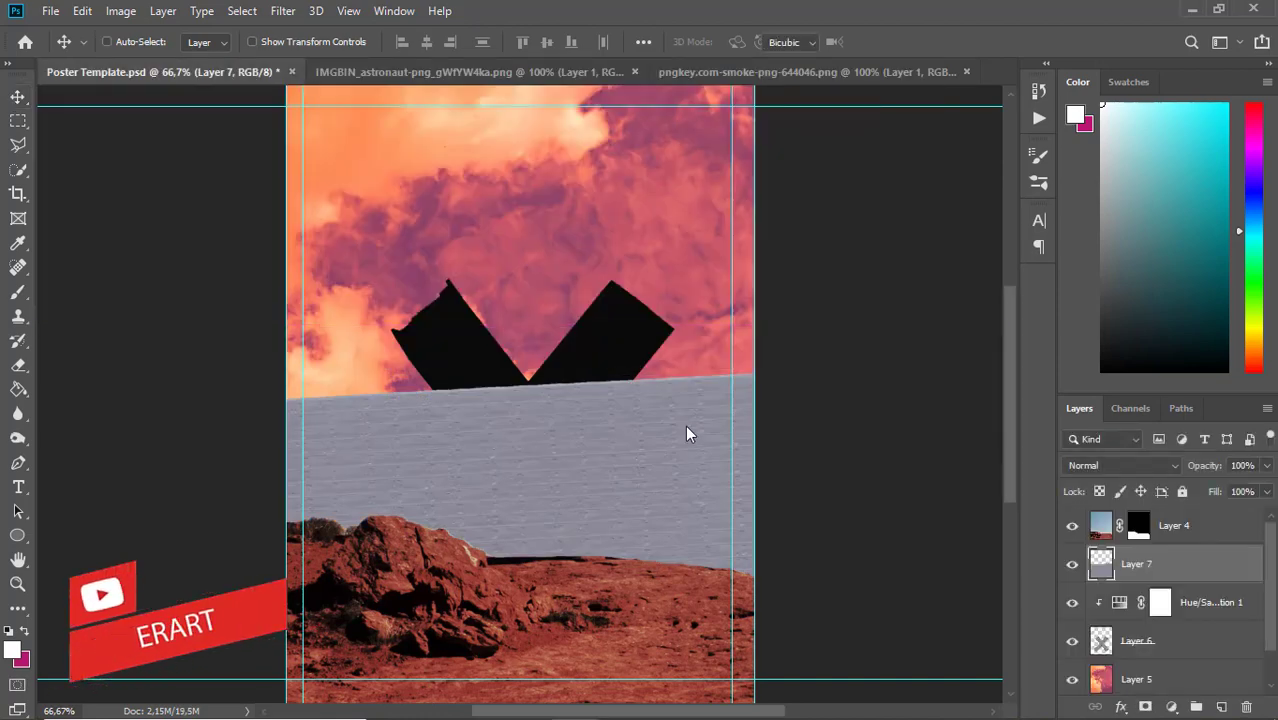
pyautogui.hotkey('ctrl', '-')
pyautogui.hotkey('ctrl', '-')
pyautogui.hotkey('ctrl', '-')
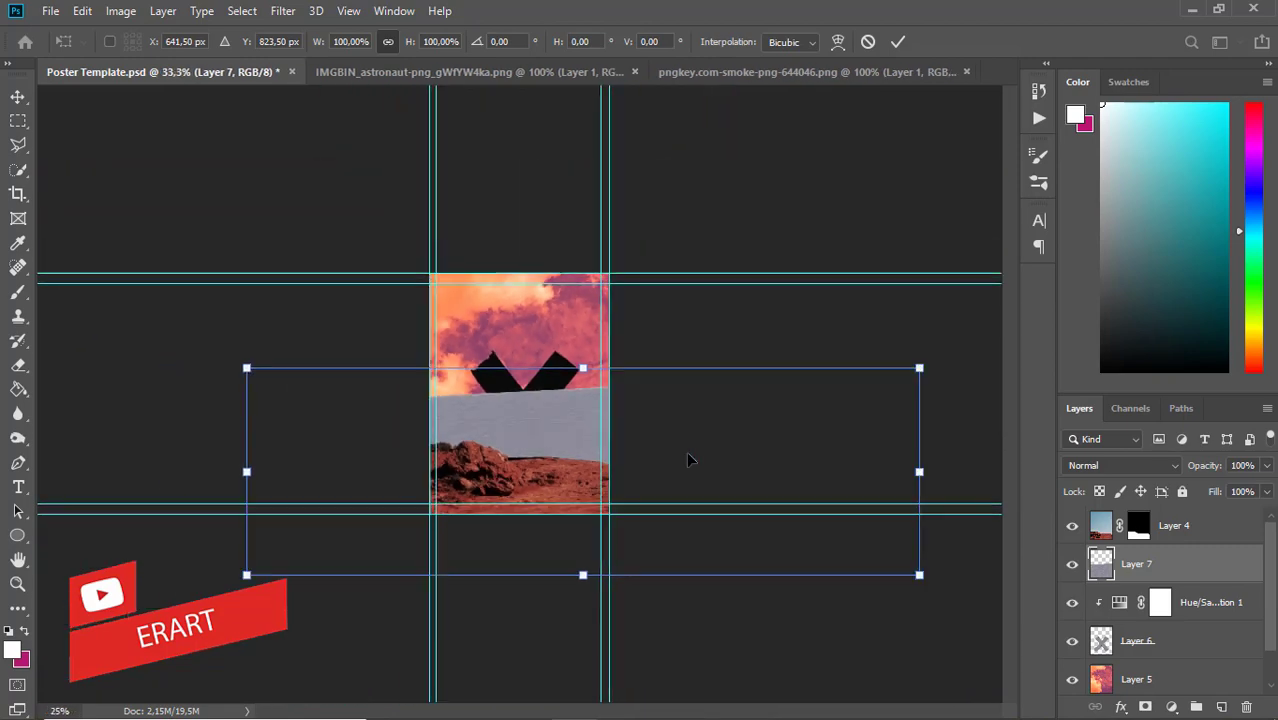
pyautogui.moveTo(910, 368); pyautogui.dragTo(742, 420)
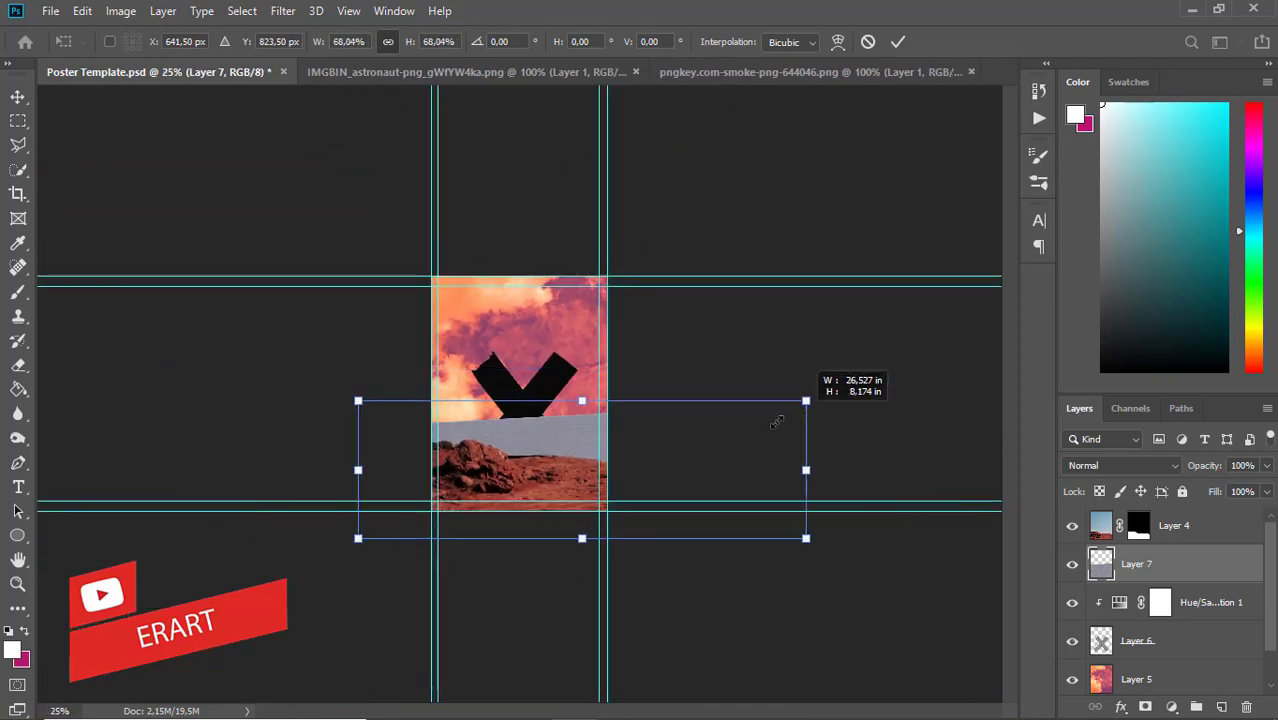
pyautogui.moveTo(680, 340); pyautogui.dragTo(533, 300)
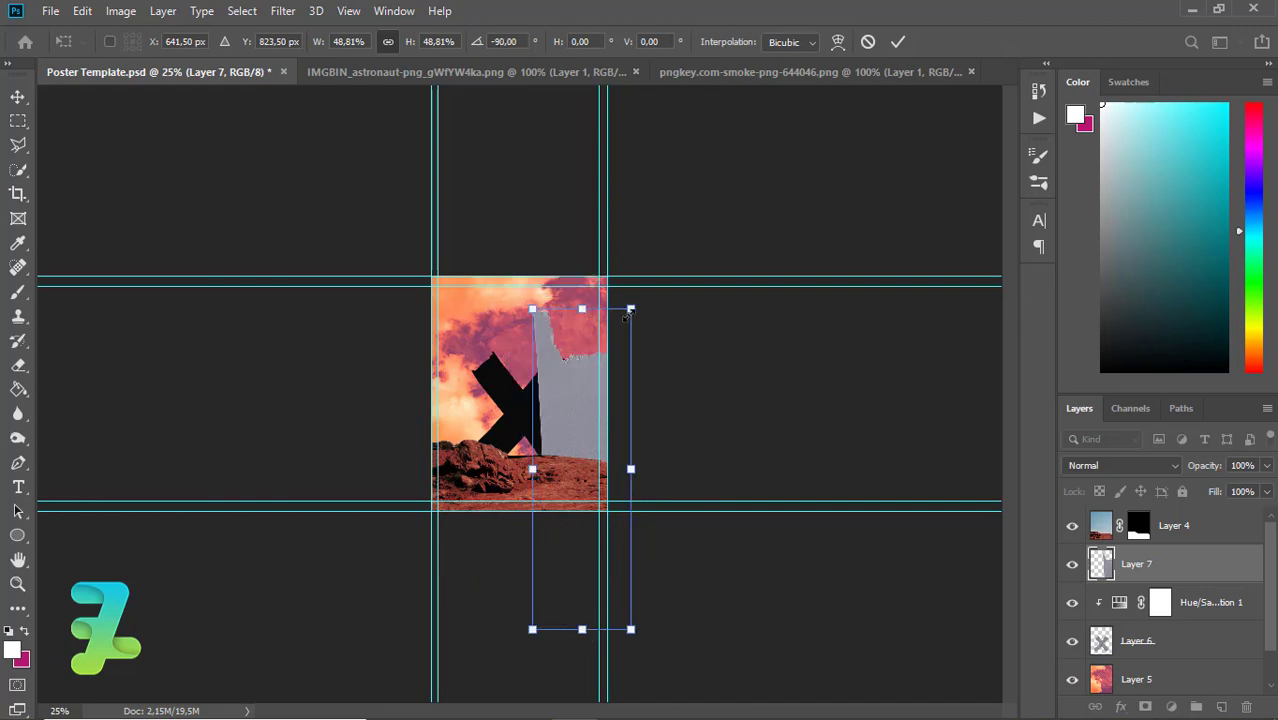
pyautogui.moveTo(630, 309); pyautogui.dragTo(600, 400)
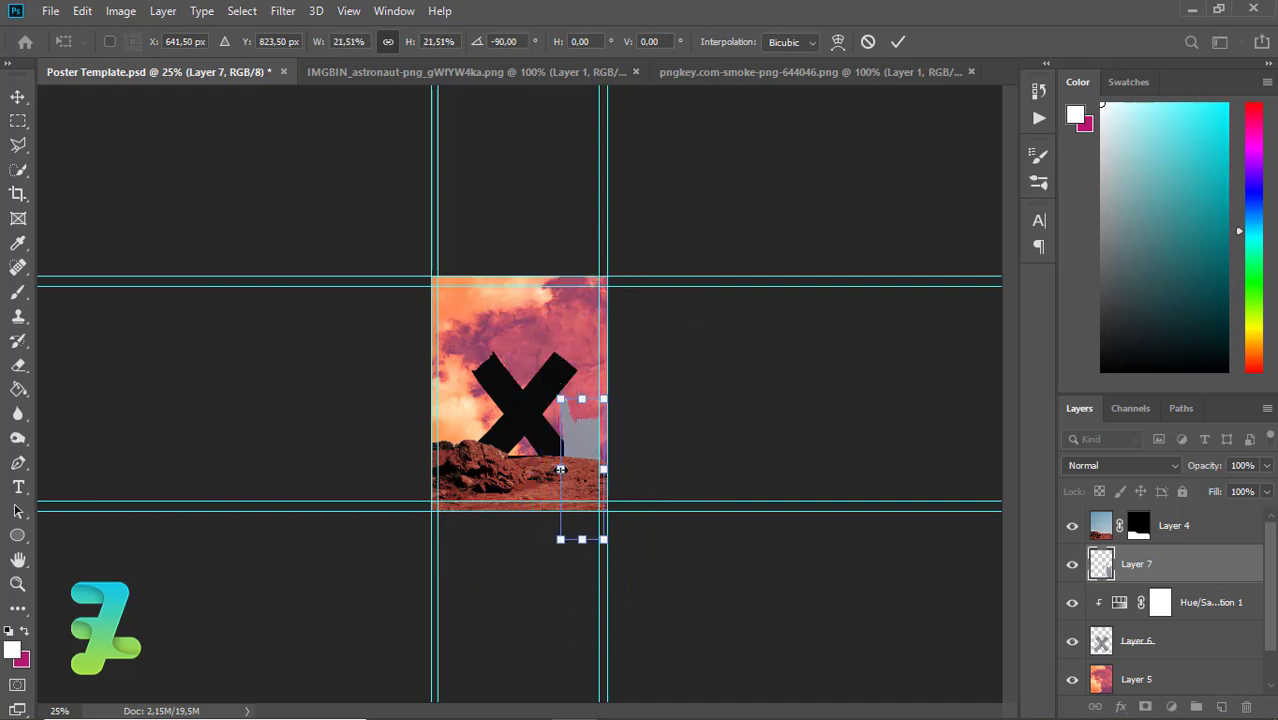
pyautogui.moveTo(560, 469); pyautogui.dragTo(602, 469)
pyautogui.hotkey('ctrl', '+')
pyautogui.hotkey('ctrl', '+')
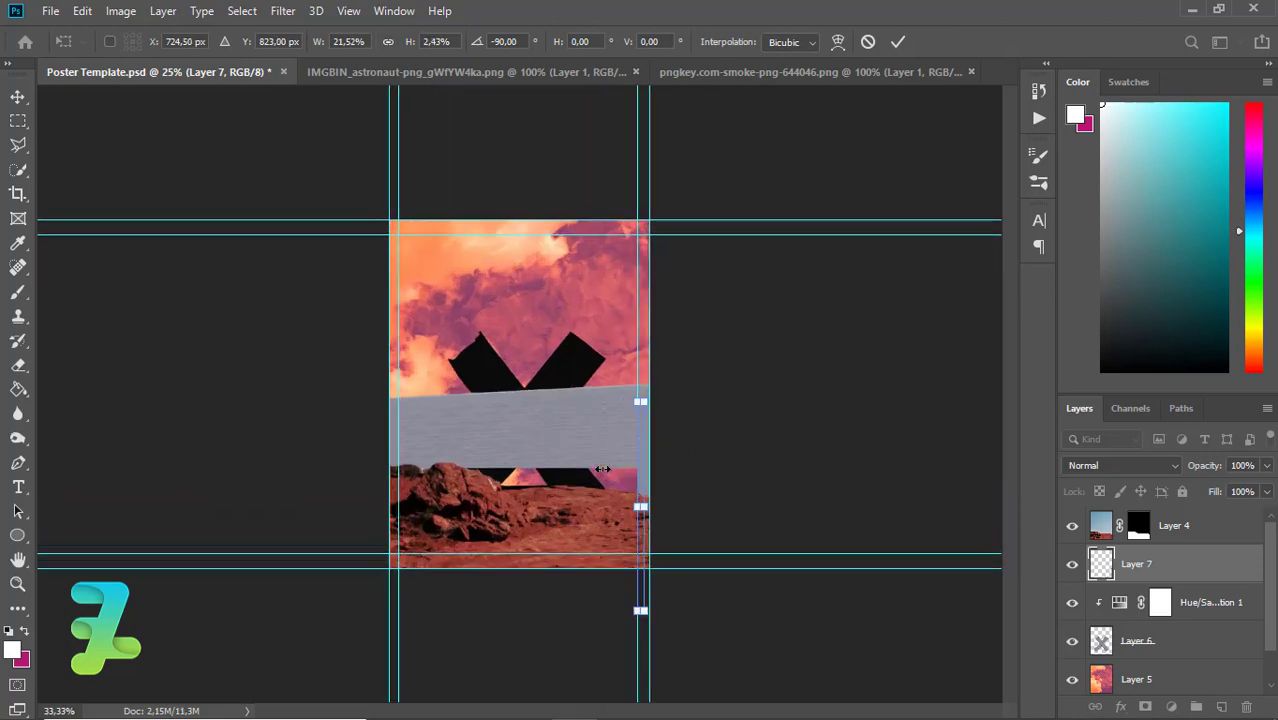
pyautogui.hotkey('ctrl', '+')
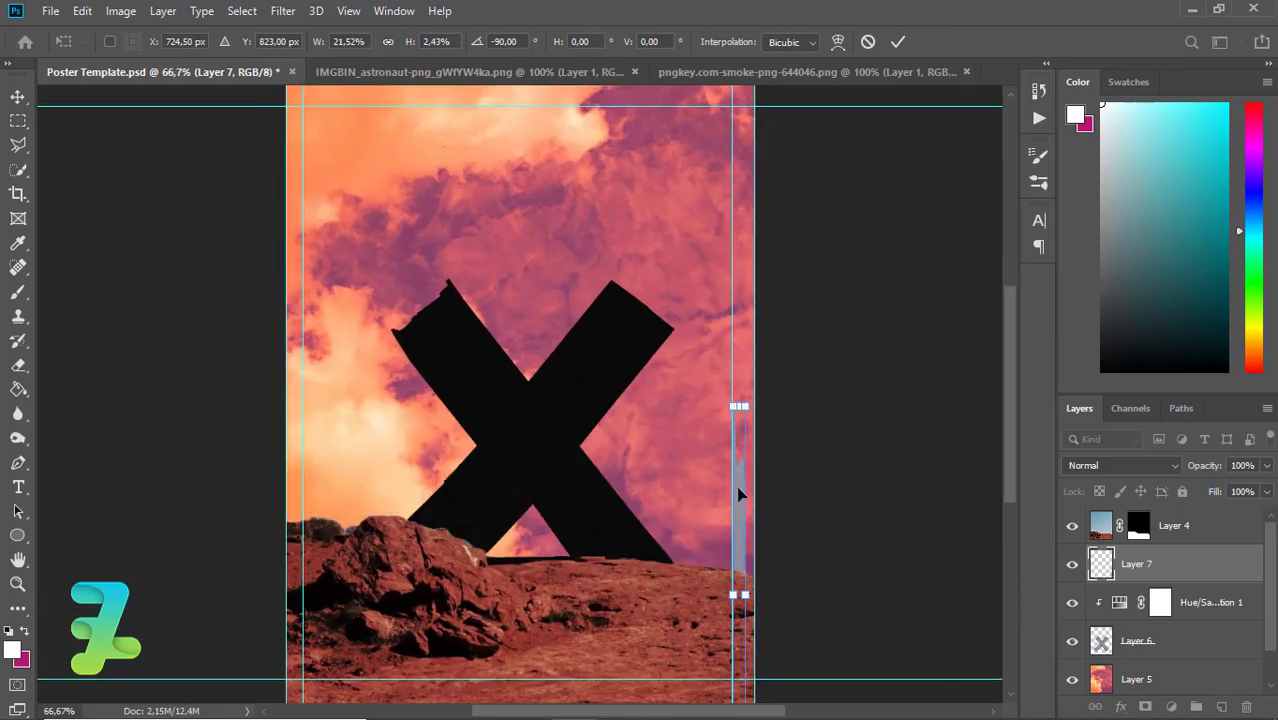
pyautogui.moveTo(730, 270); pyautogui.dragTo(707, 351)
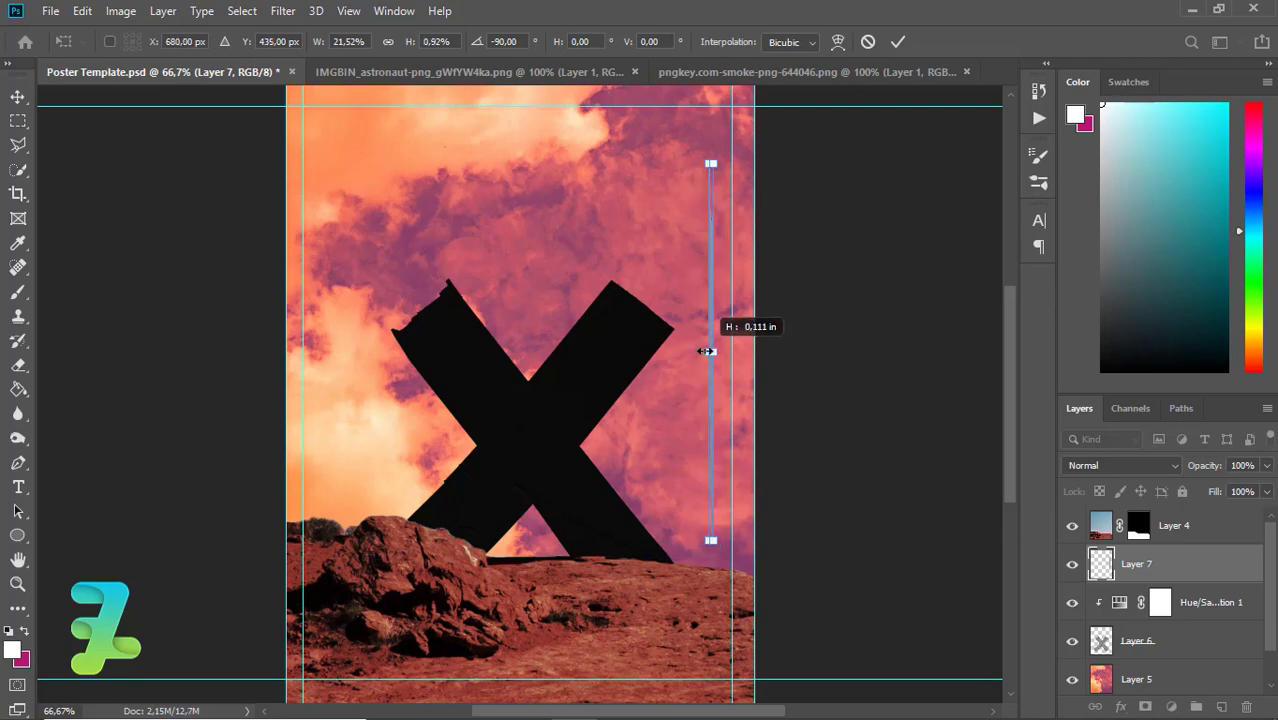
pyautogui.press('Return')
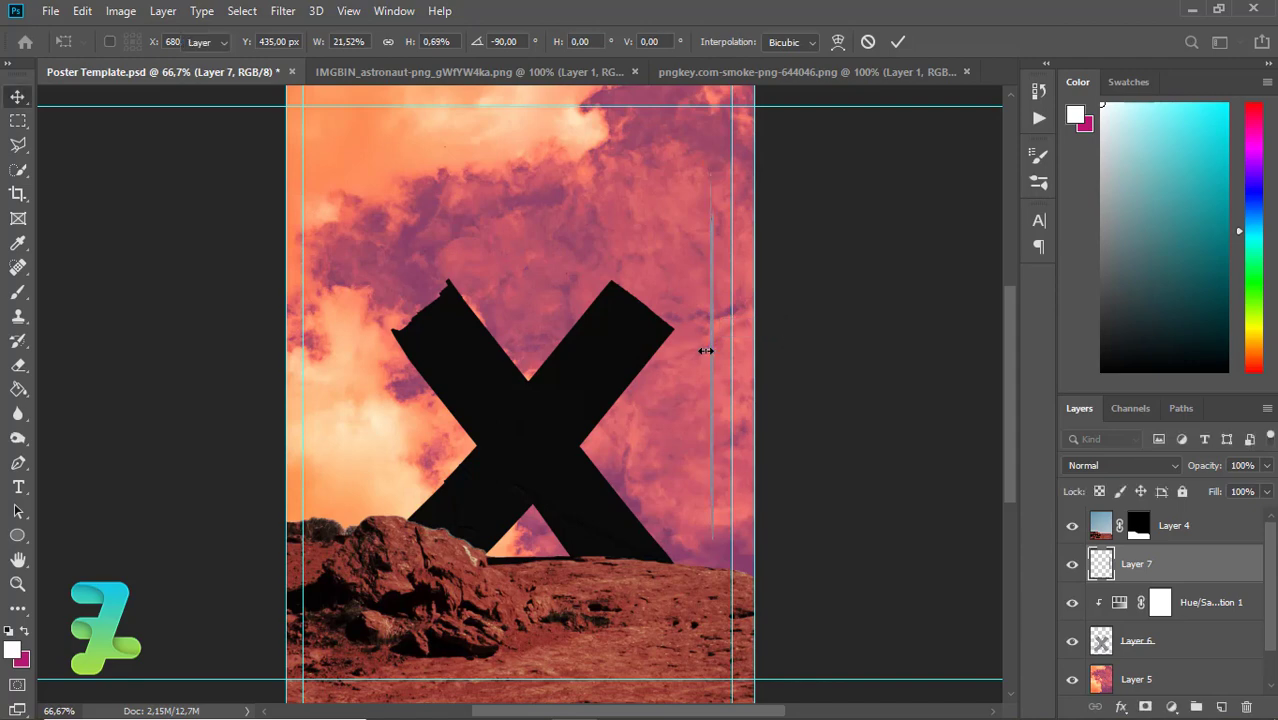
pyautogui.moveTo(712, 352); pyautogui.dragTo(713, 291)
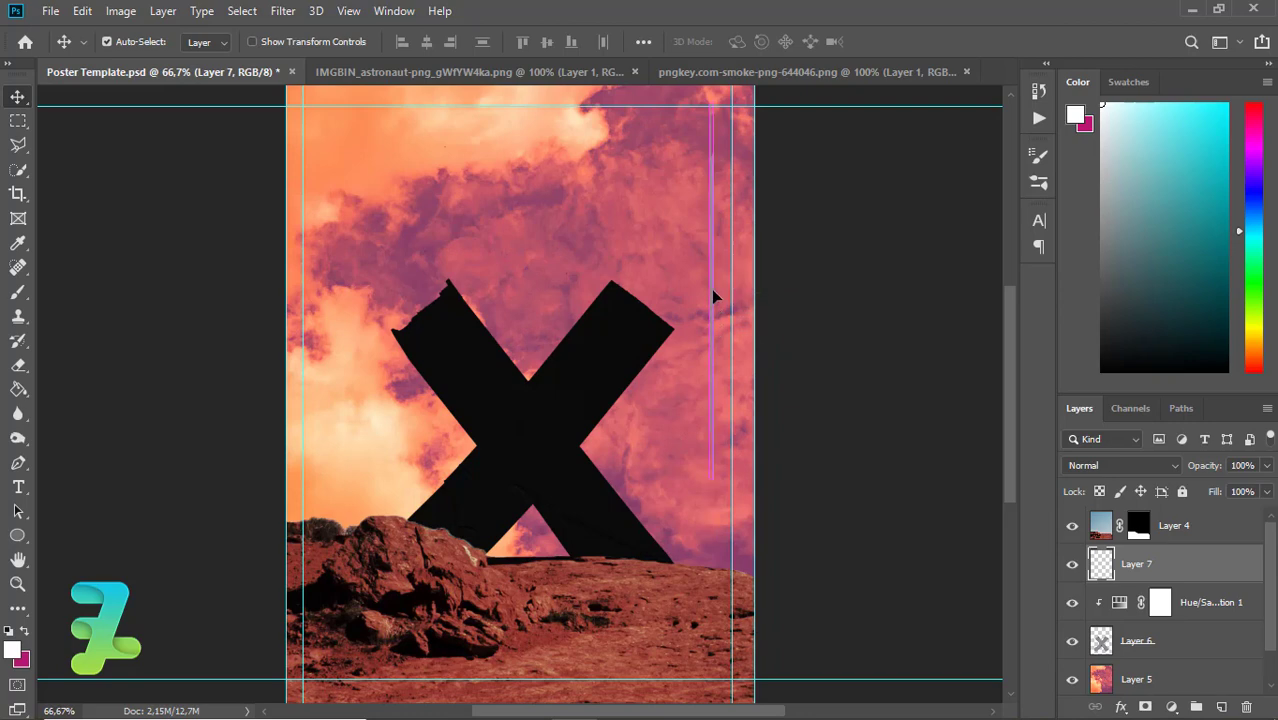
# - Duplicate the thin strip onto the left side and group both strips into Group 1
pyautogui.hotkey('ctrl', '-')
pyautogui.hotkey('ctrl', 'j')
pyautogui.moveTo(713, 285)
pyautogui.mouseDown()
pyautogui.moveTo(614, 293)
pyautogui.moveTo(367, 197)
pyautogui.moveTo(362, 163)
pyautogui.moveTo(394, 165)
pyautogui.mouseUp()
pyautogui.press('ctrl')
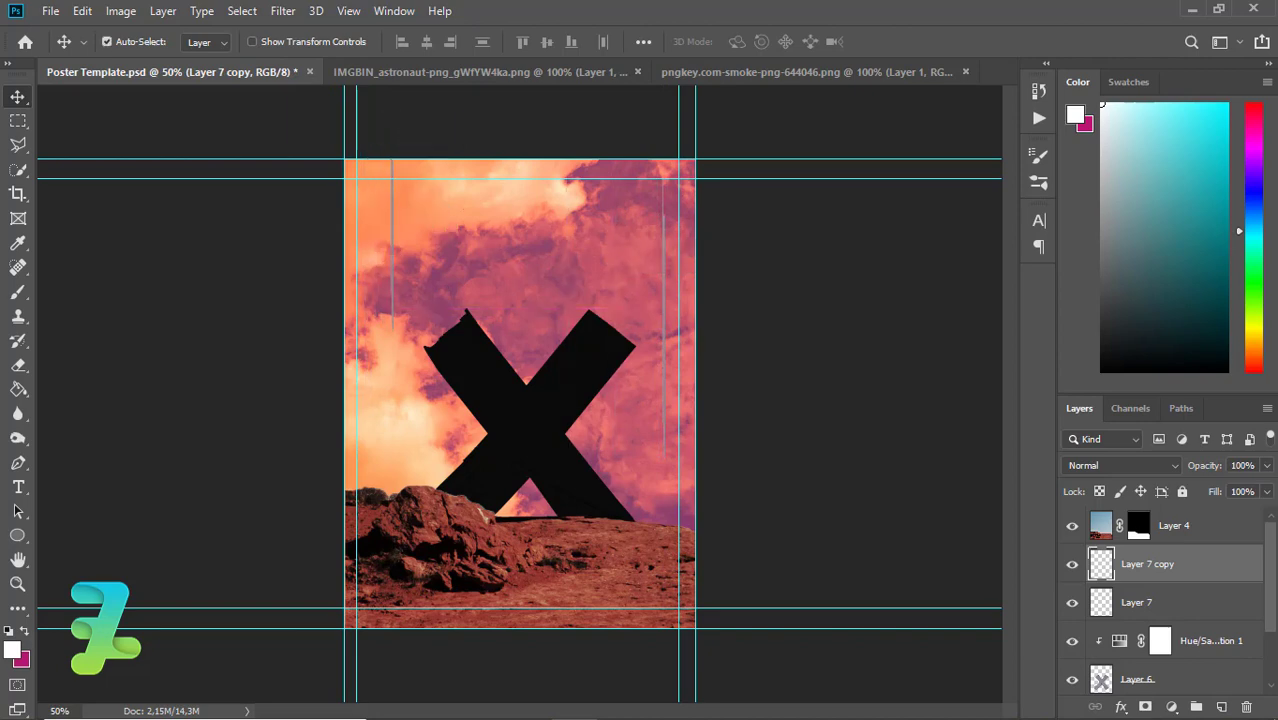
pyautogui.keyDown('ctrl'); pyautogui.click(1172, 608); pyautogui.keyUp('ctrl')
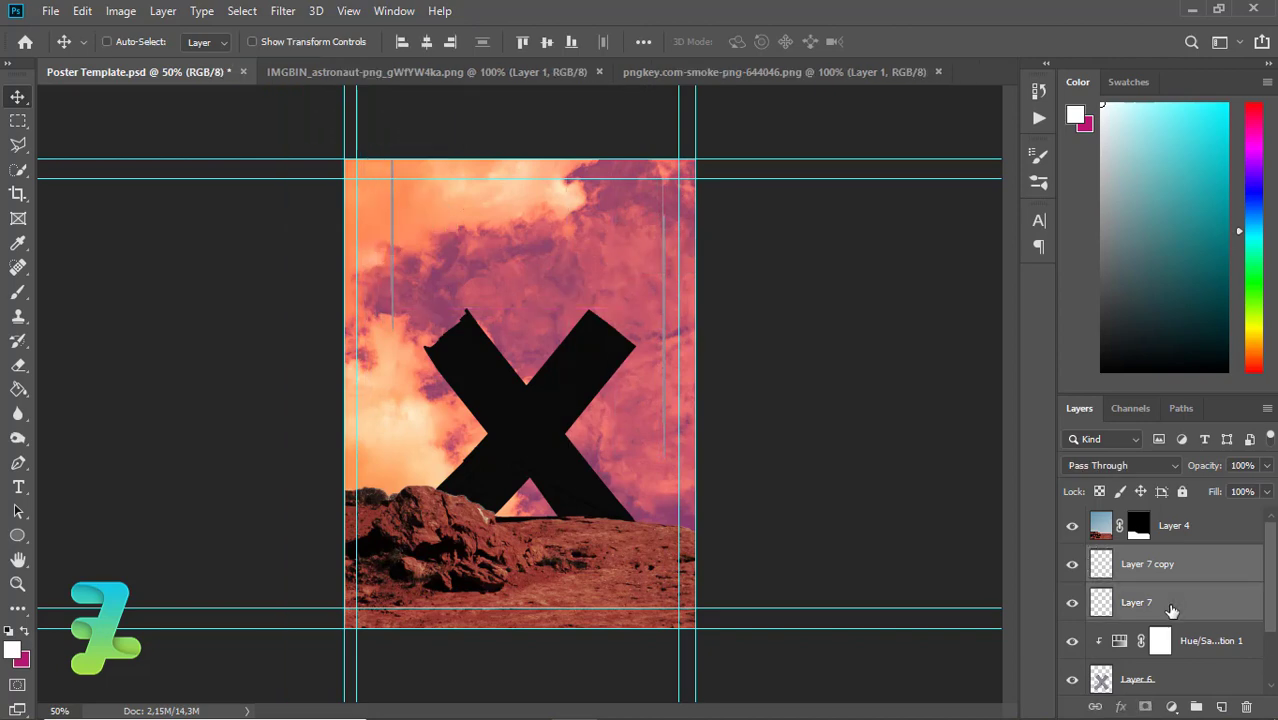
pyautogui.hotkey('ctrl', 'g')
# - Duplicate the Hue/Saturation adjustment above Group 1 and clip it to the group
pyautogui.click(1125, 591)
pyautogui.hotkey('ctrl', 'j')
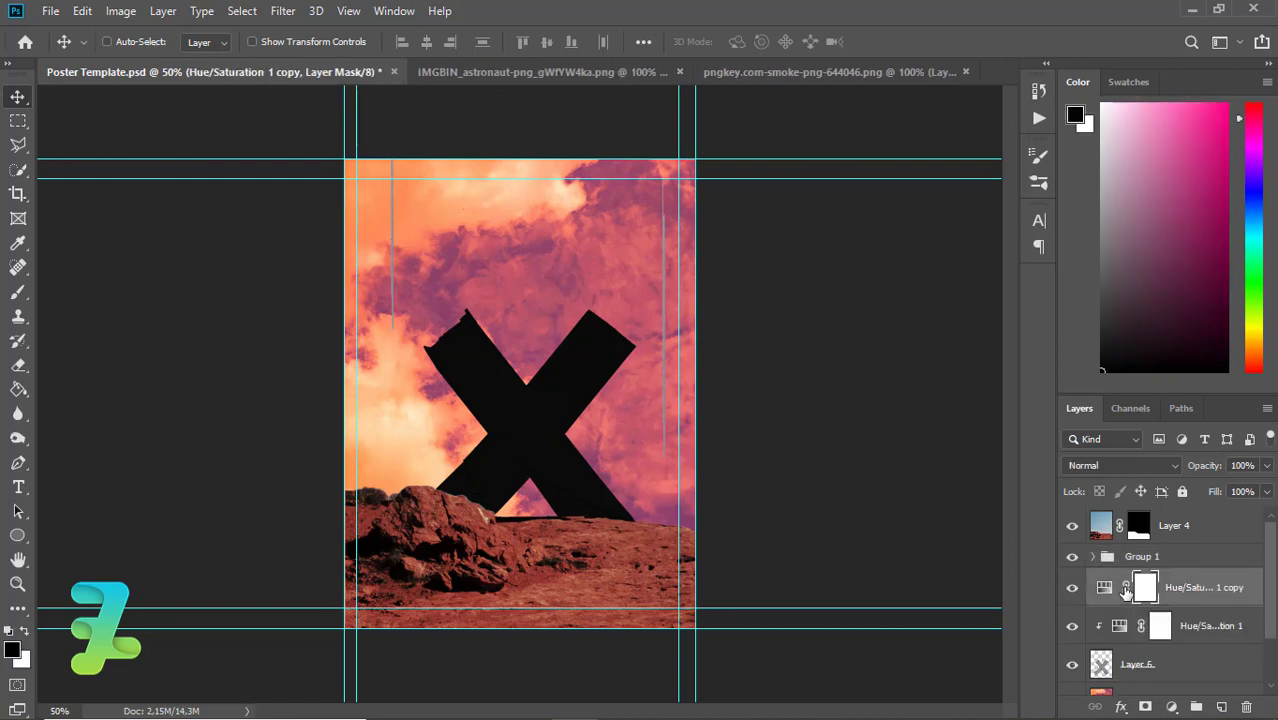
pyautogui.moveTo(1125, 588); pyautogui.dragTo(1103, 543)
pyautogui.rightClick(1204, 563)
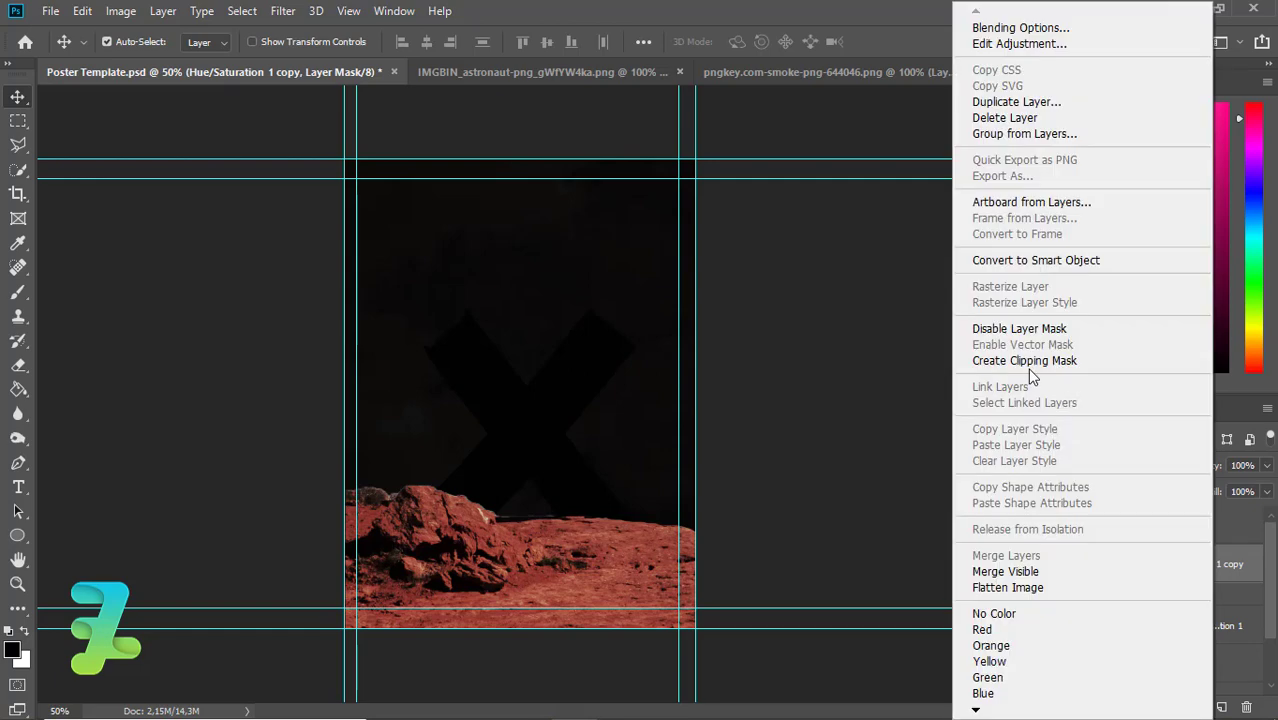
pyautogui.click(1030, 360)
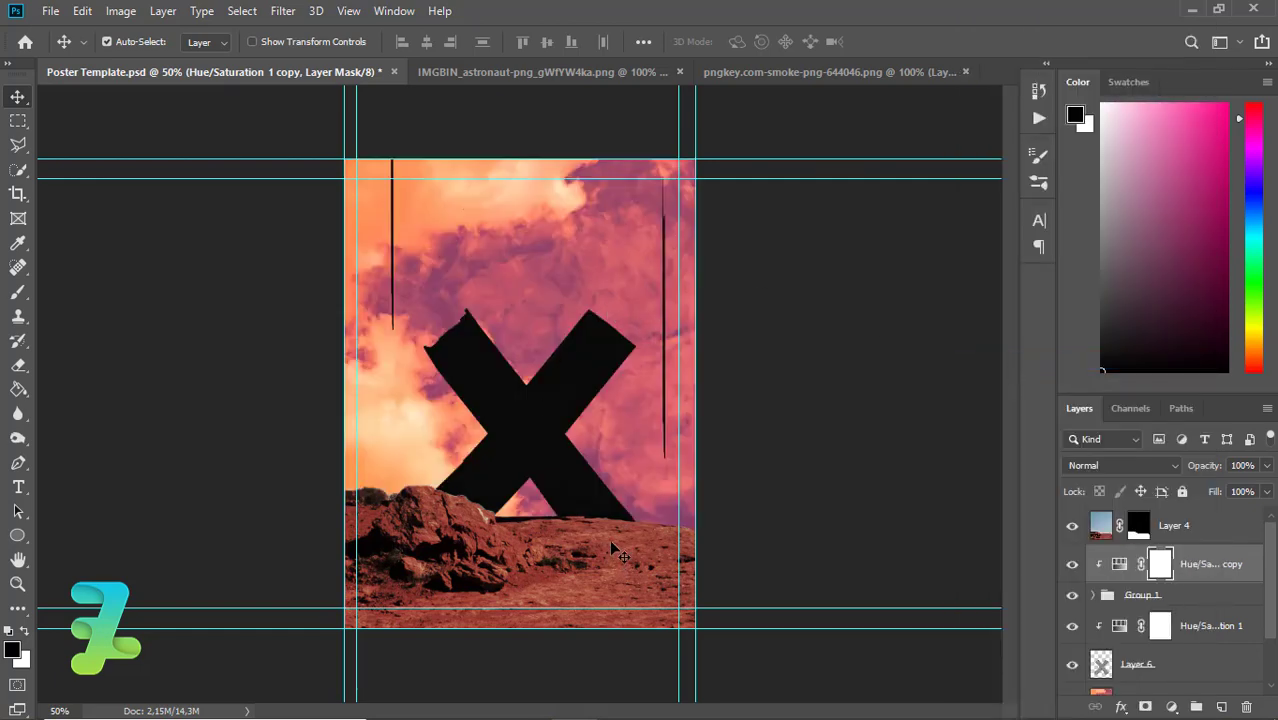
pyautogui.scroll(-2, 1234, 607)
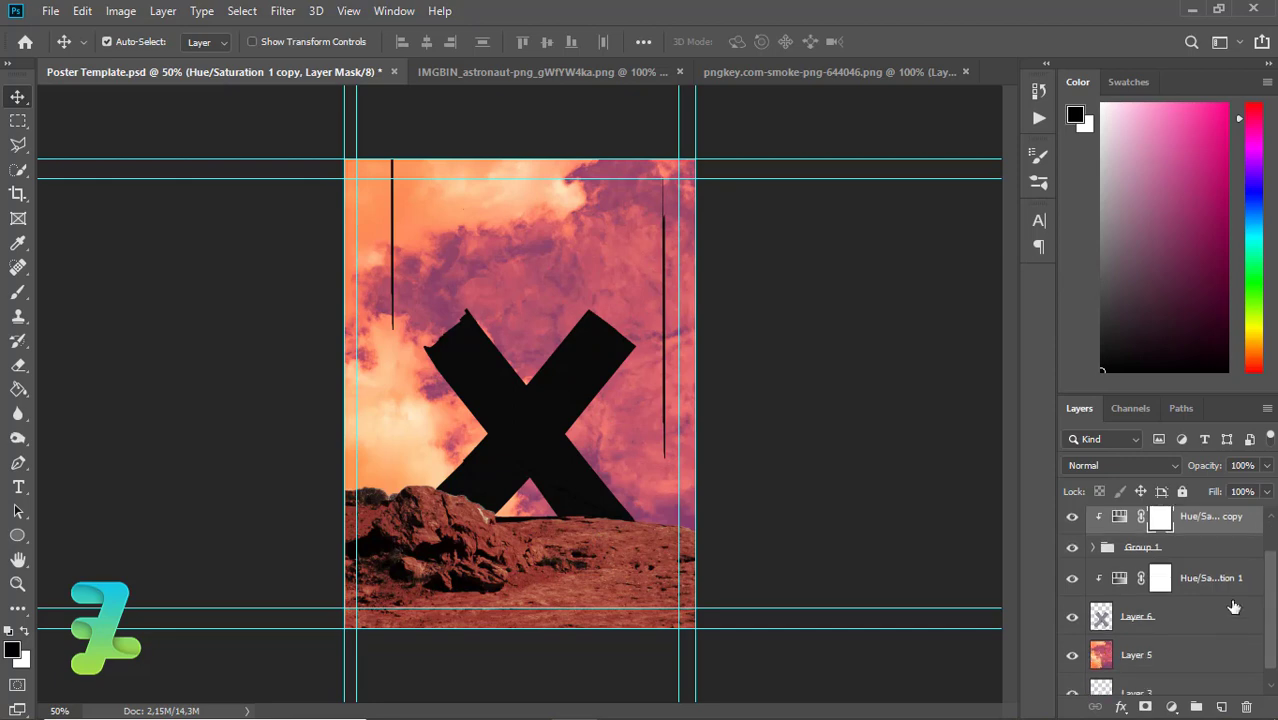
pyautogui.click(1100, 657)
# - Add an Exposure adjustment layer clipped to the Layer 5 sky
pyautogui.click(1172, 707)
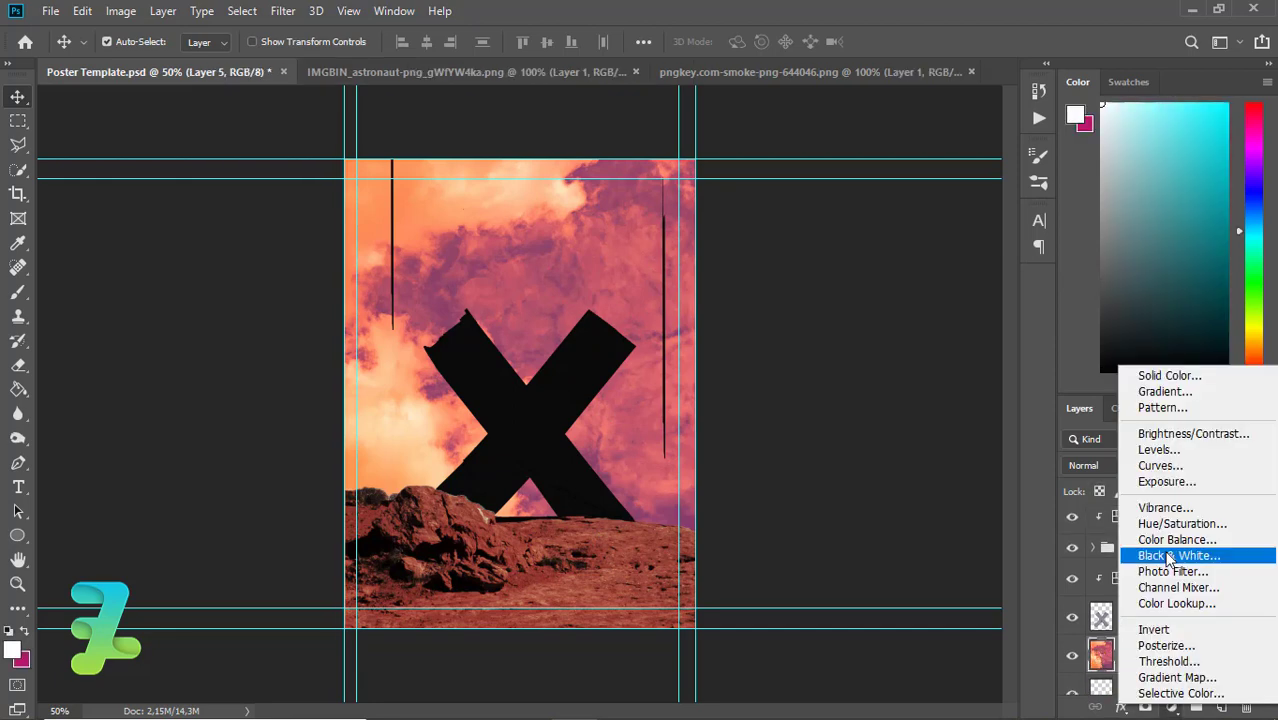
pyautogui.click(1163, 482)
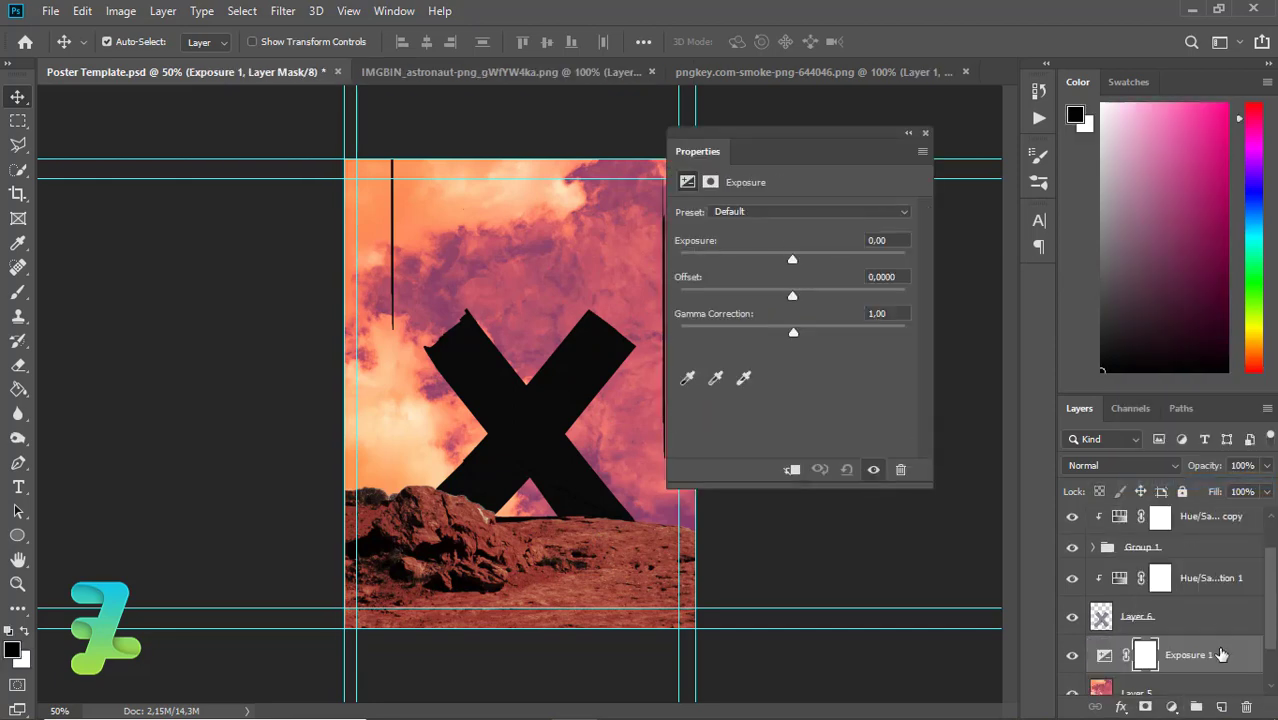
pyautogui.rightClick(1218, 647)
pyautogui.click(1015, 360)
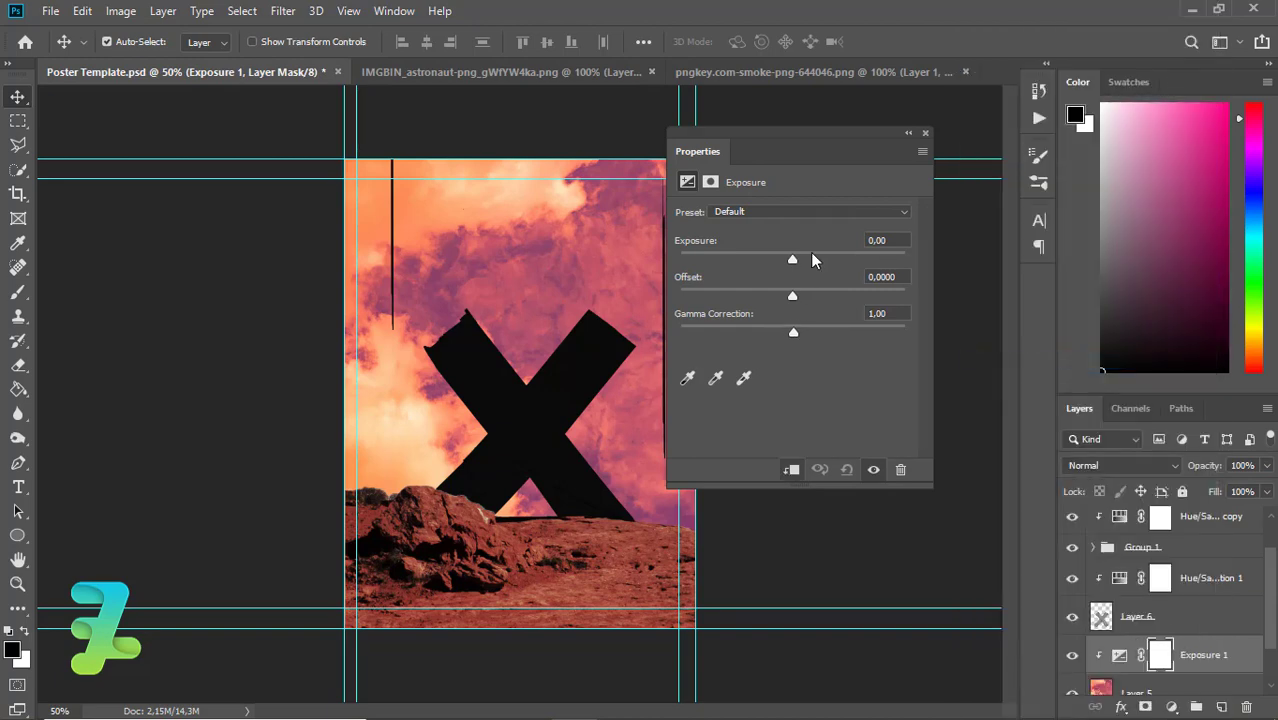
# - Set the Exposure adjustment to exposure -0.33, offset -0.0167 and gamma 0.82
pyautogui.moveTo(792, 259); pyautogui.dragTo(790, 262)
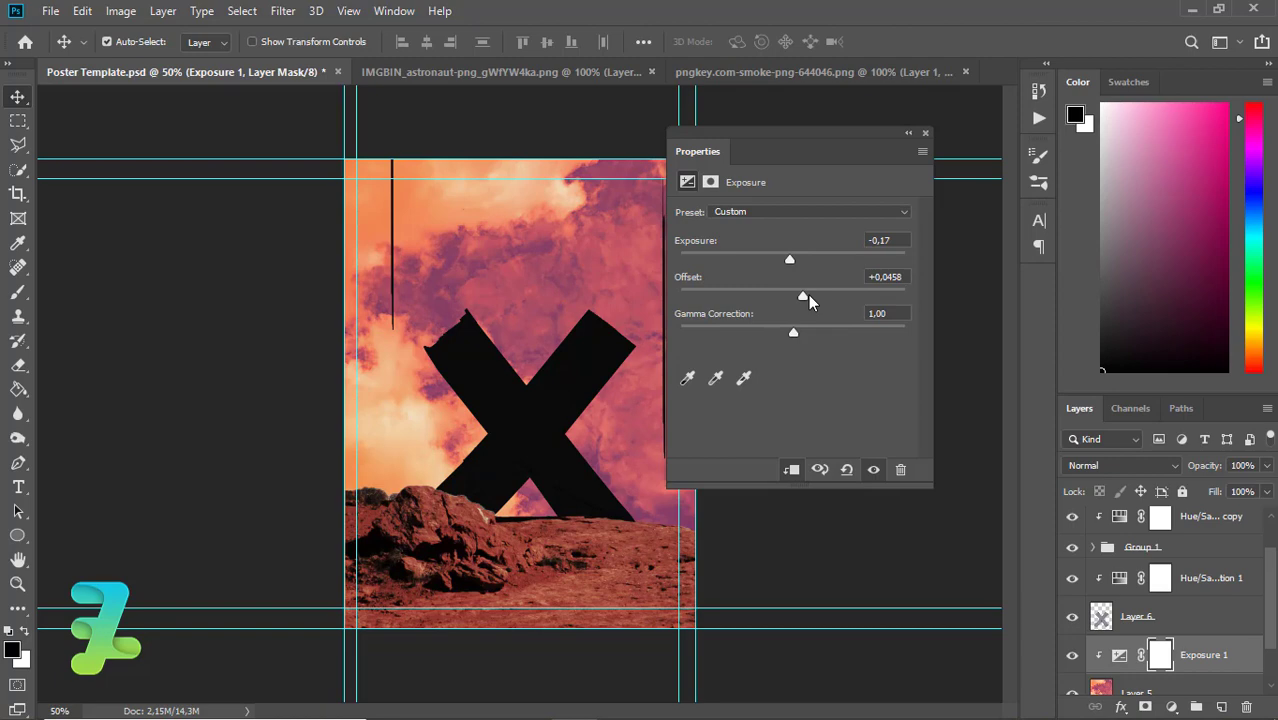
pyautogui.click(808, 295)
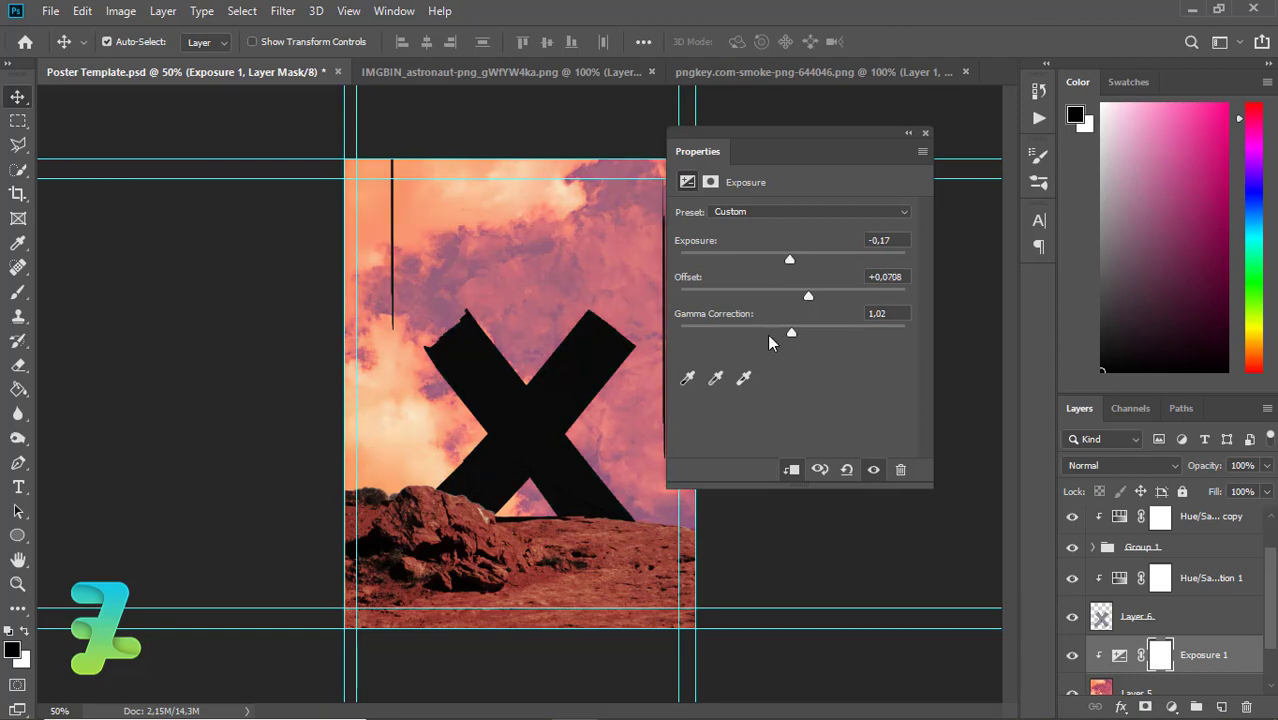
pyautogui.moveTo(767, 334); pyautogui.dragTo(834, 334)
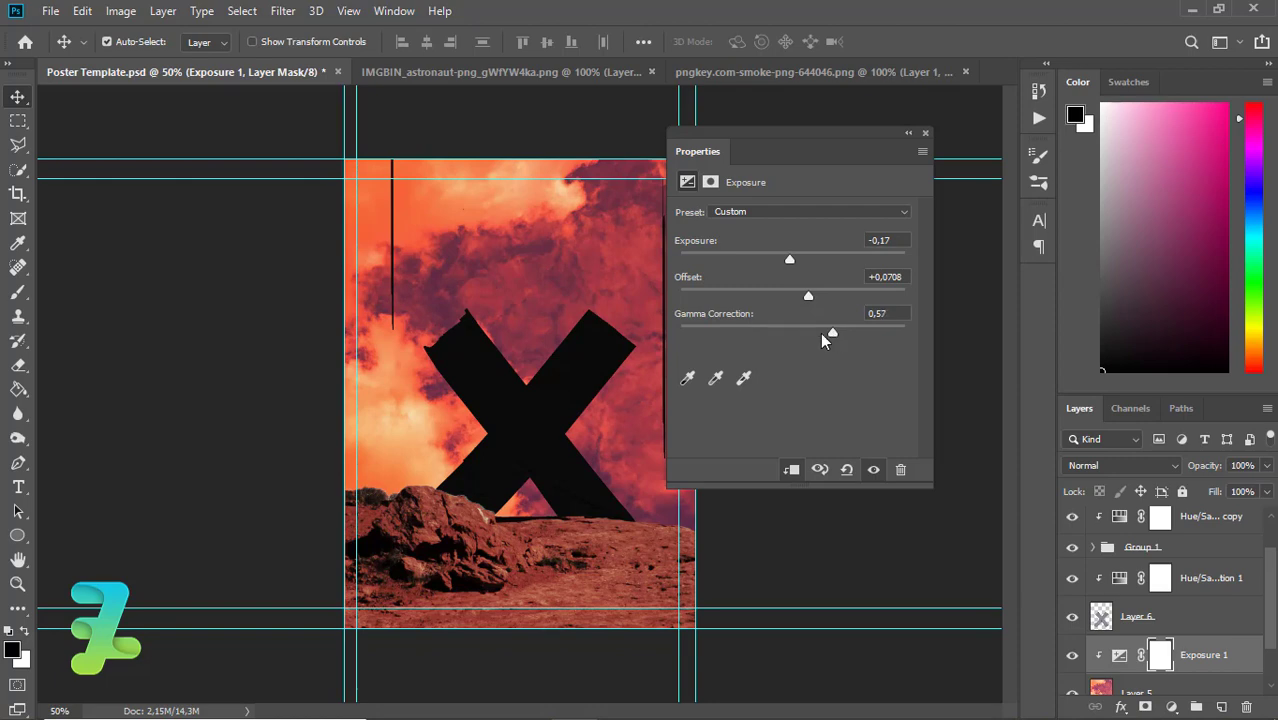
pyautogui.moveTo(820, 332)
pyautogui.mouseDown()
pyautogui.moveTo(841, 332)
pyautogui.moveTo(778, 272)
pyautogui.moveTo(811, 303)
pyautogui.mouseUp()
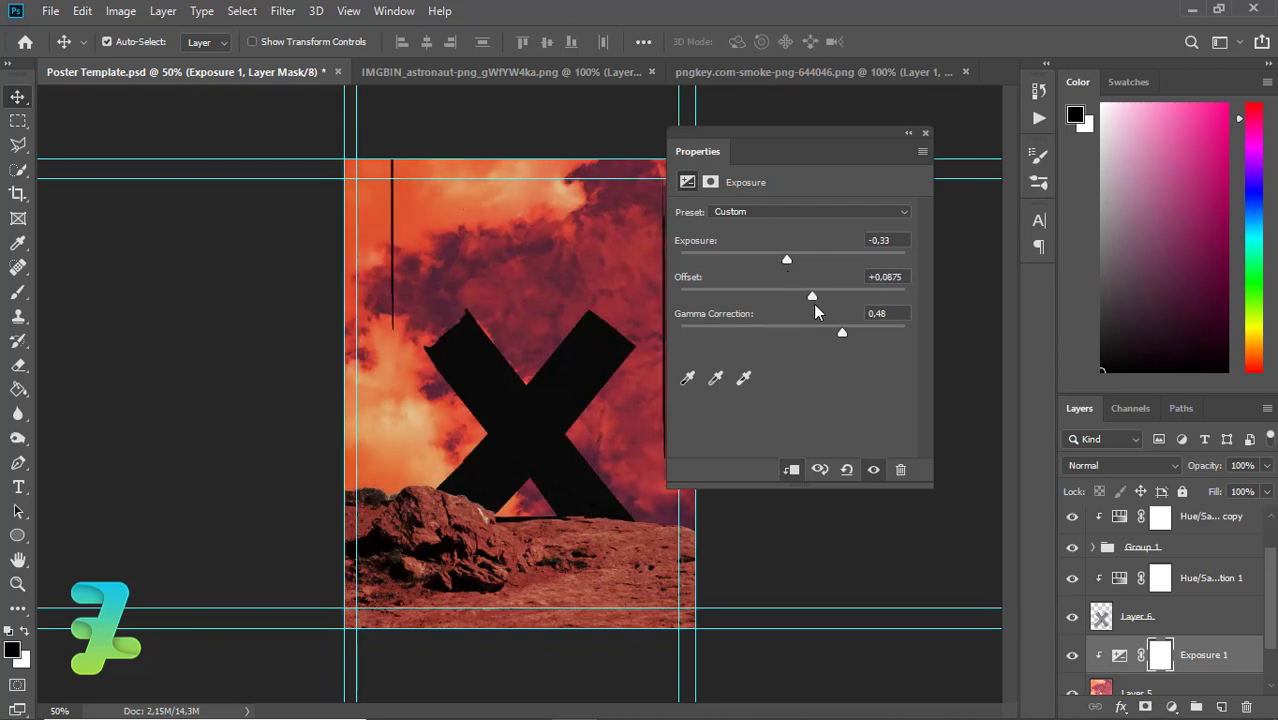
pyautogui.moveTo(824, 334)
pyautogui.mouseDown()
pyautogui.moveTo(808, 334)
pyautogui.moveTo(800, 300)
pyautogui.moveTo(783, 300)
pyautogui.mouseUp()
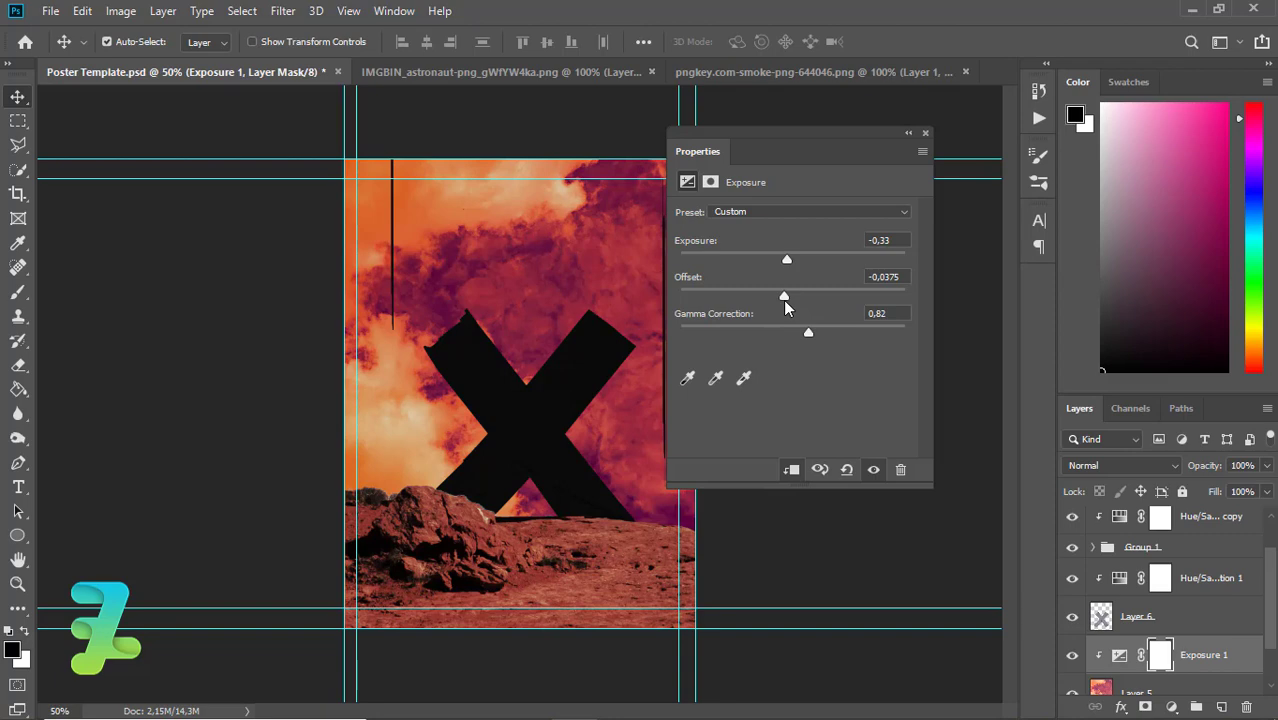
pyautogui.moveTo(783, 300); pyautogui.dragTo(788, 300)
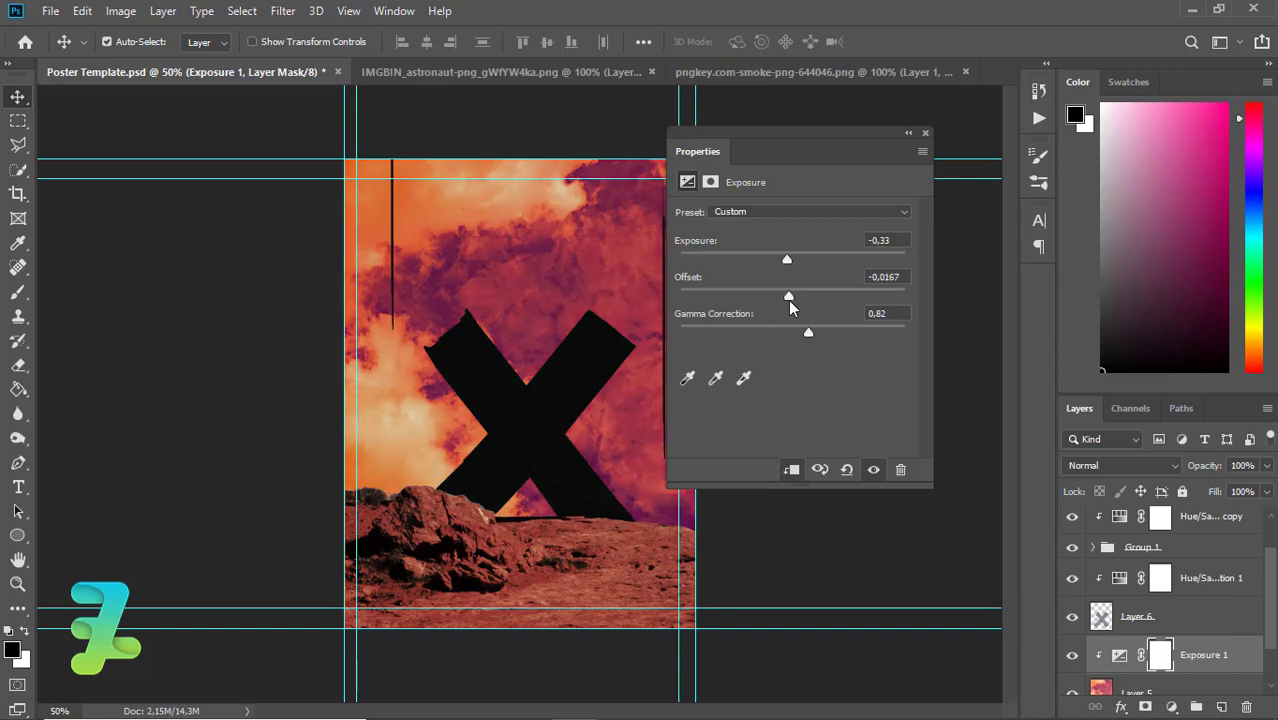
pyautogui.click(926, 134)
# - Add a Vibrance layer clipped to the sky with Vibrance -48 and Saturation -8
pyautogui.click(1172, 707)
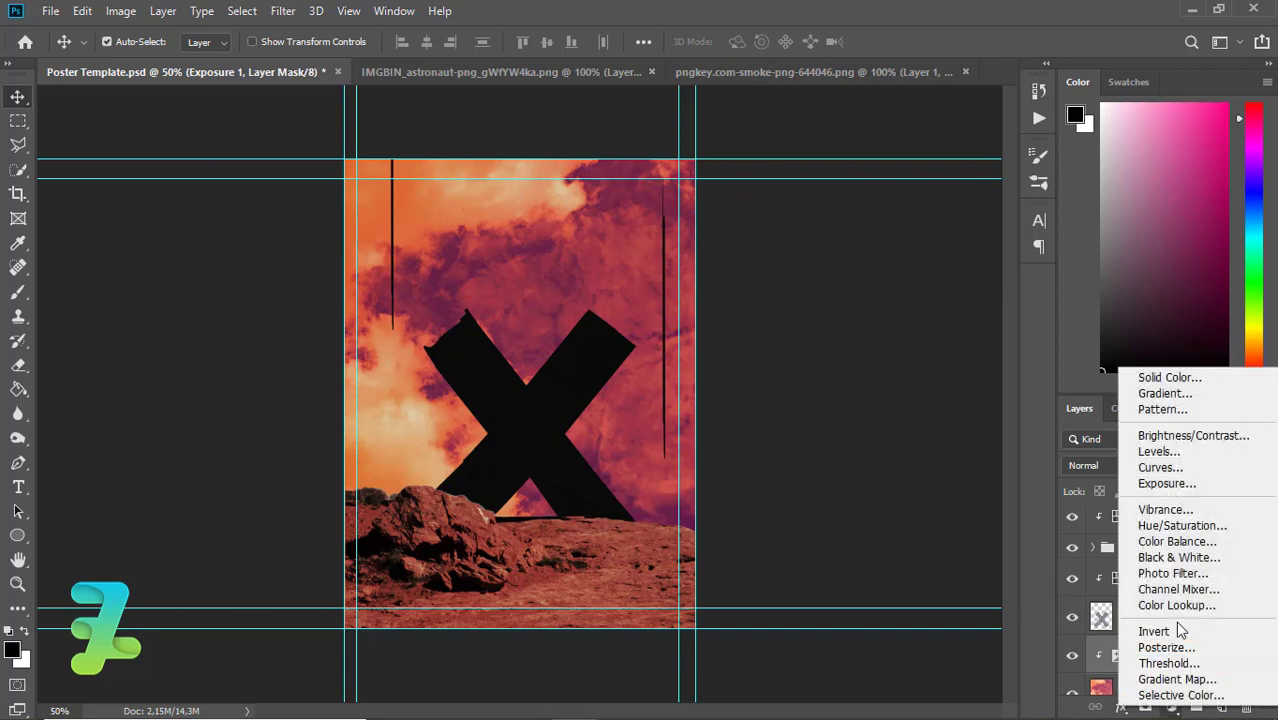
pyautogui.click(1165, 510)
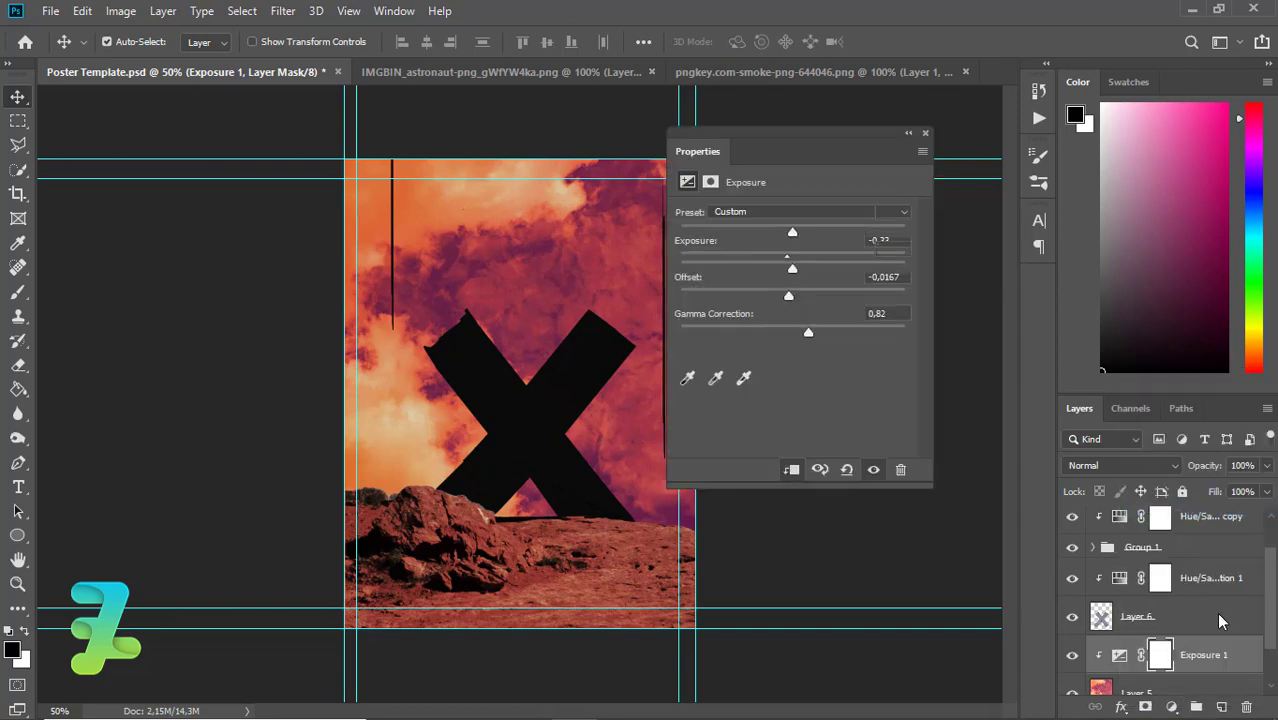
pyautogui.rightClick(1242, 653)
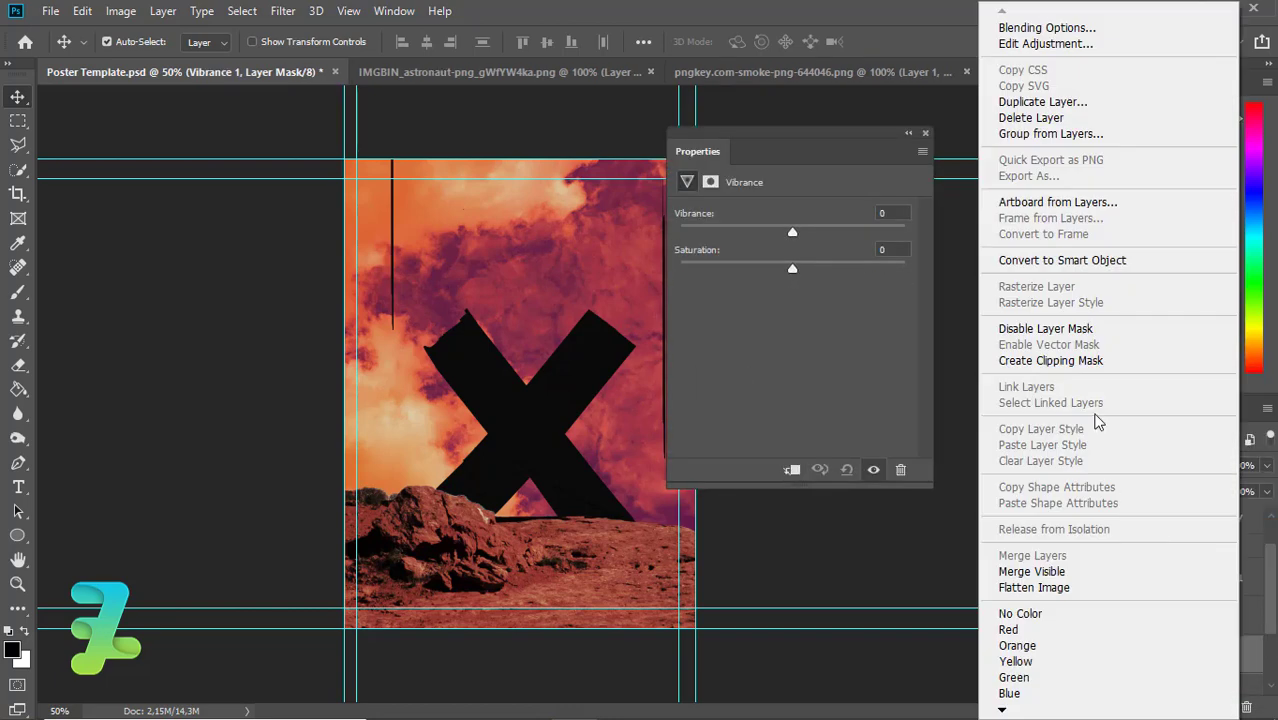
pyautogui.click(1090, 360)
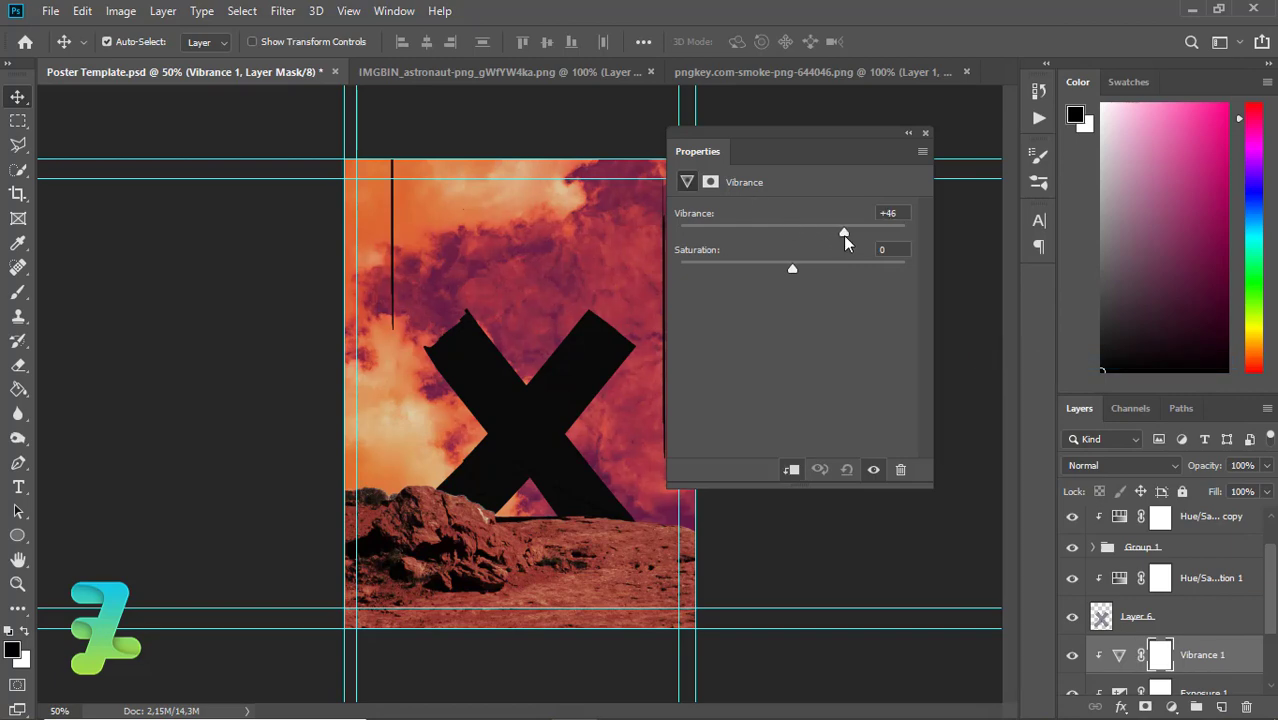
pyautogui.moveTo(888, 240); pyautogui.dragTo(890, 240)
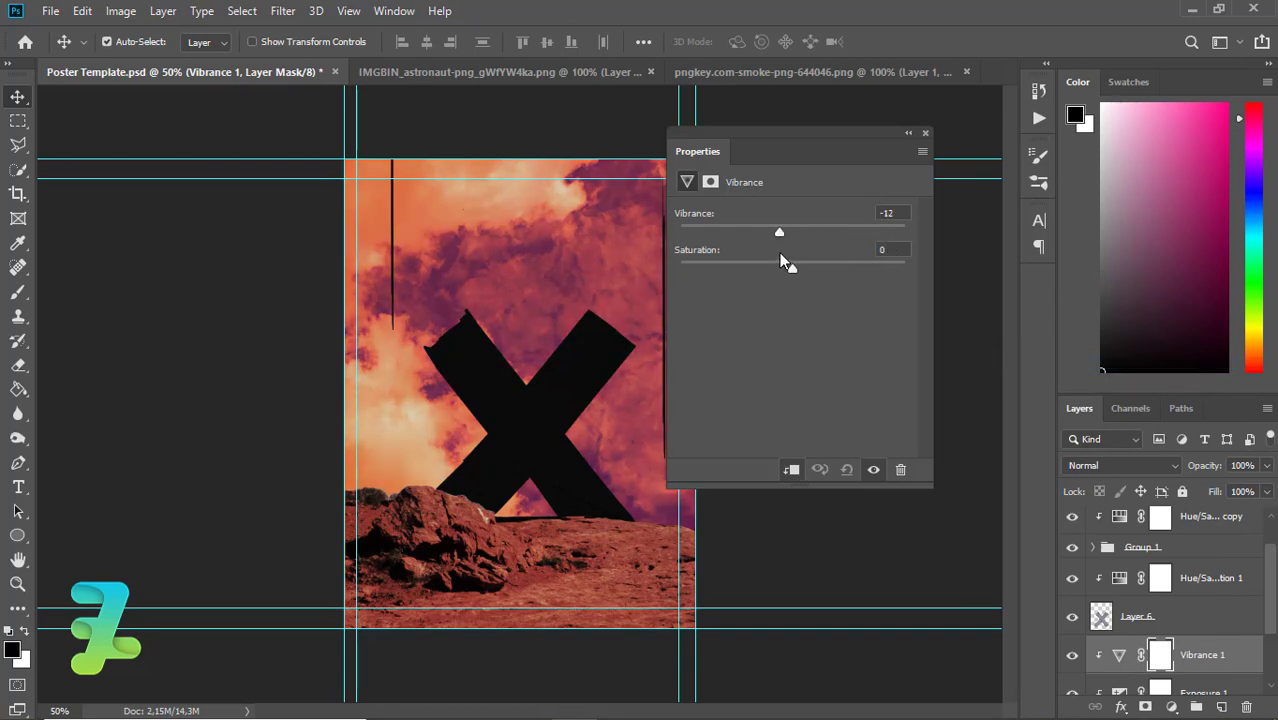
pyautogui.moveTo(783, 262); pyautogui.dragTo(762, 262)
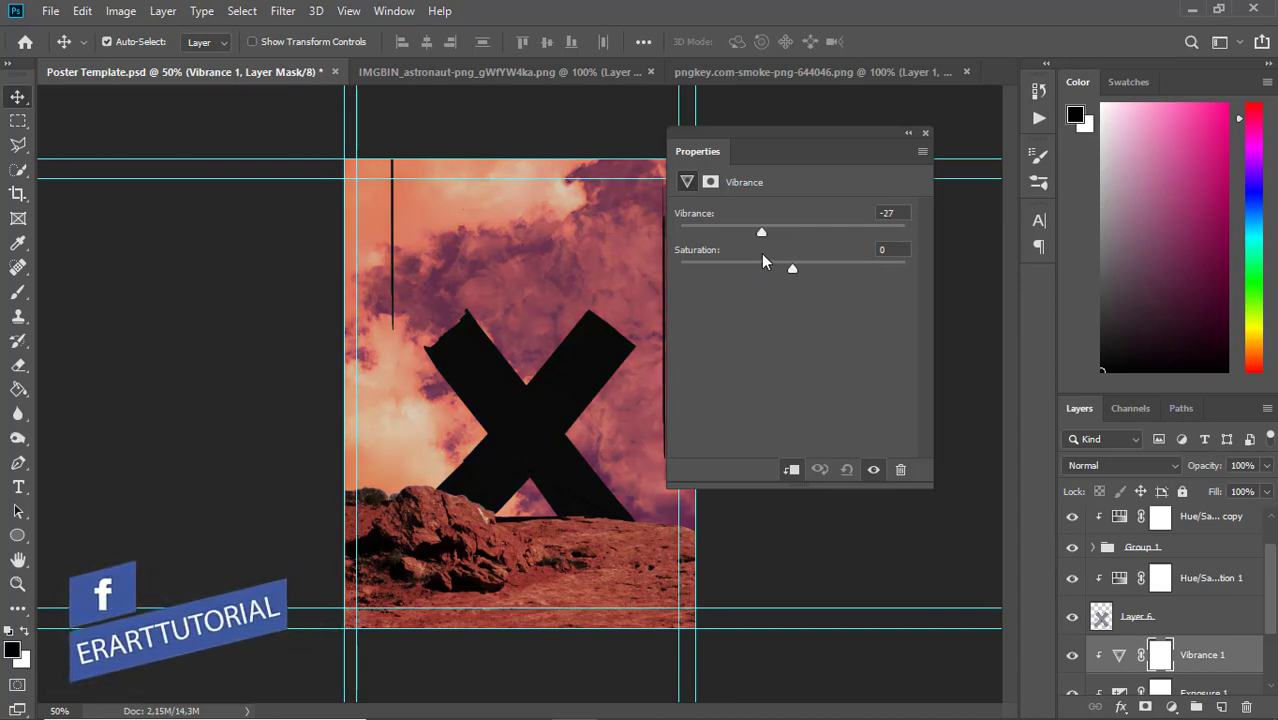
pyautogui.moveTo(758, 254); pyautogui.dragTo(740, 254)
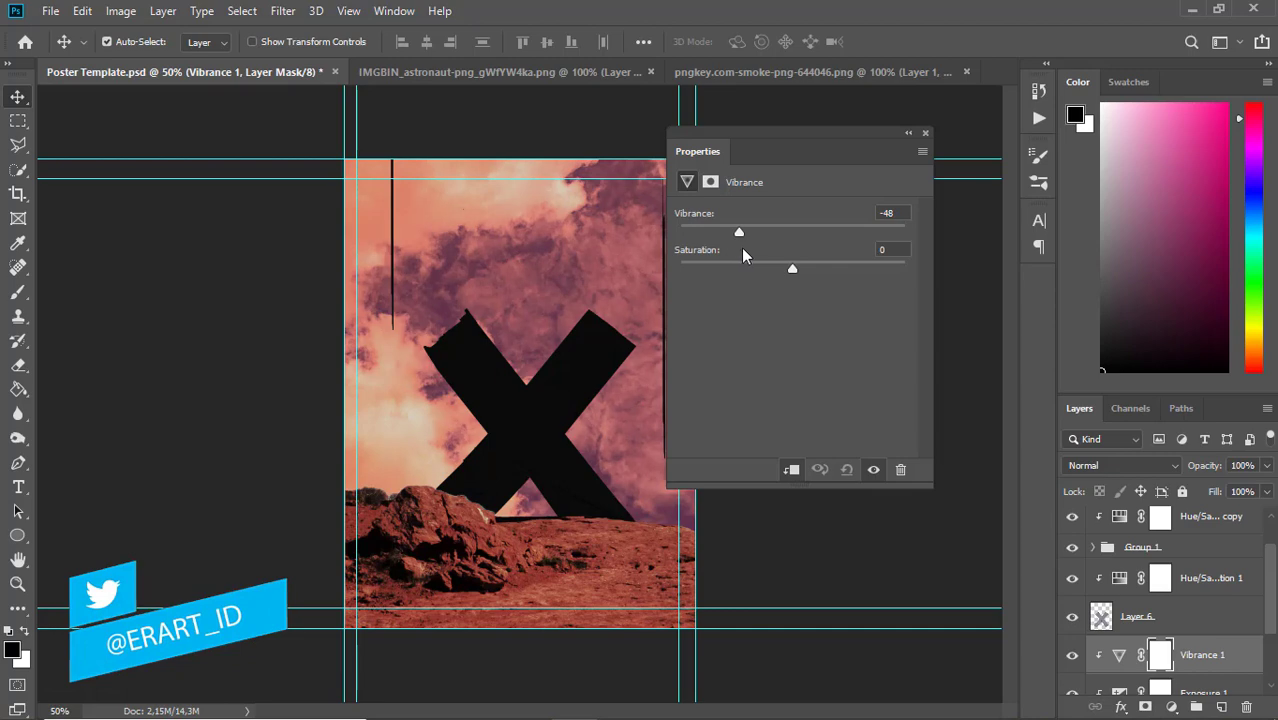
pyautogui.moveTo(792, 270)
pyautogui.mouseDown()
pyautogui.moveTo(842, 271)
pyautogui.moveTo(762, 271)
pyautogui.moveTo(768, 291)
pyautogui.moveTo(782, 284)
pyautogui.mouseUp()
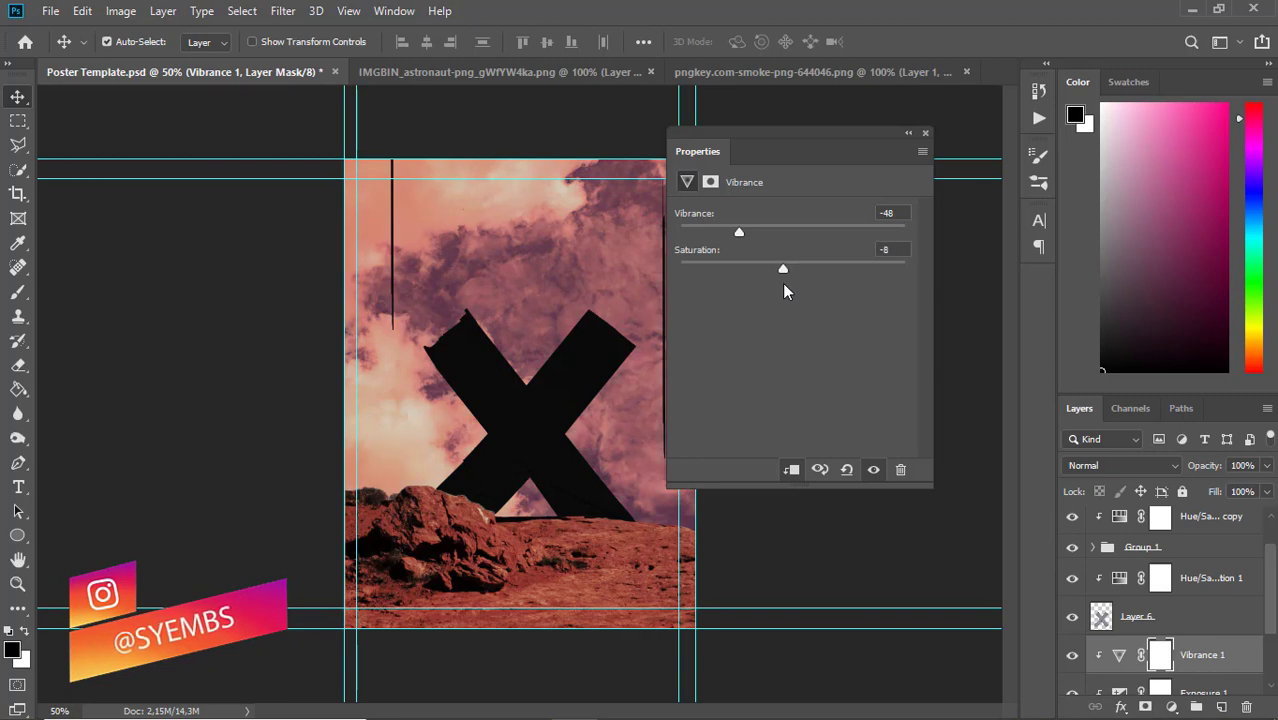
pyautogui.click(927, 132)
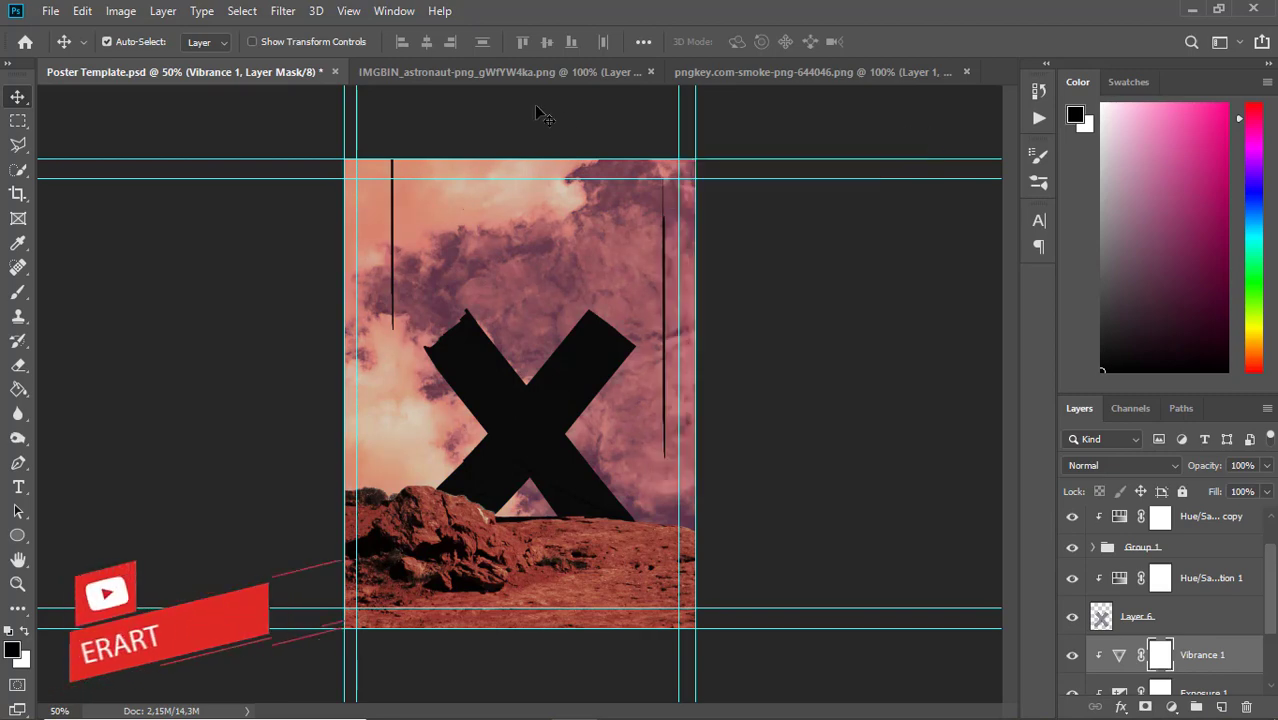
# - Copy the astronaut image into the poster document as a new layer
pyautogui.click(434, 66)
pyautogui.rightClick(436, 68)
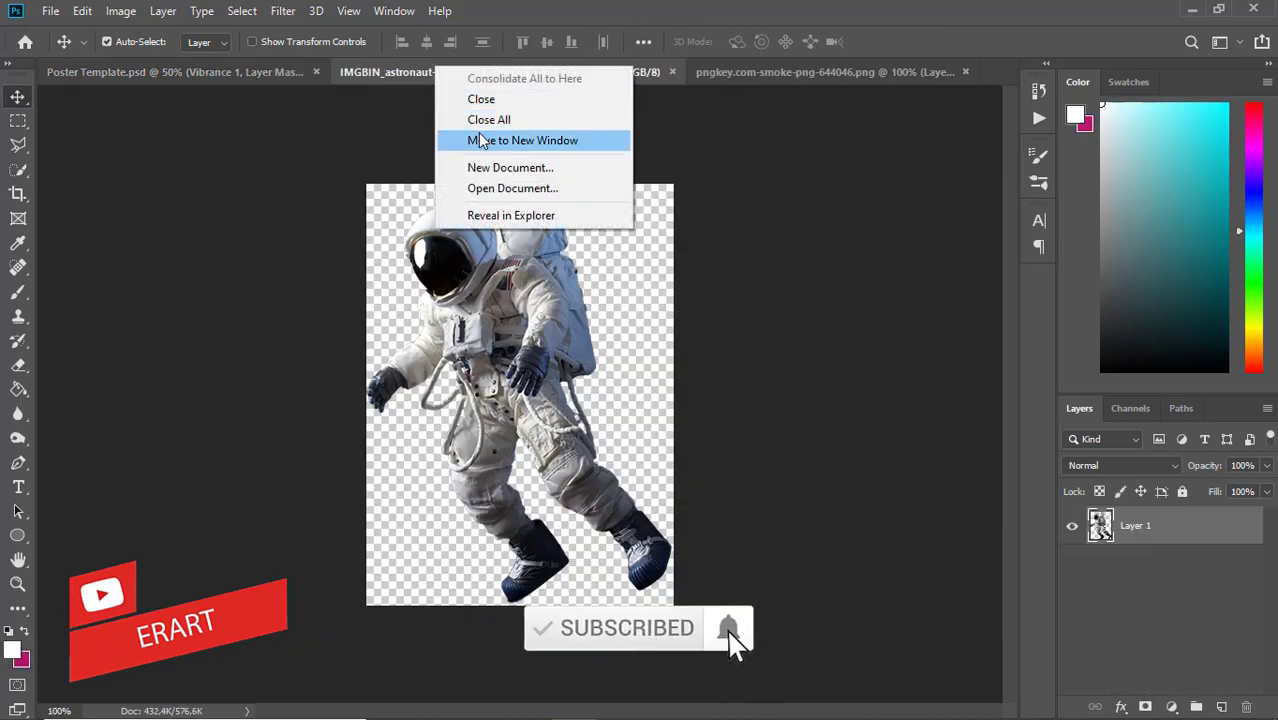
pyautogui.click(480, 140)
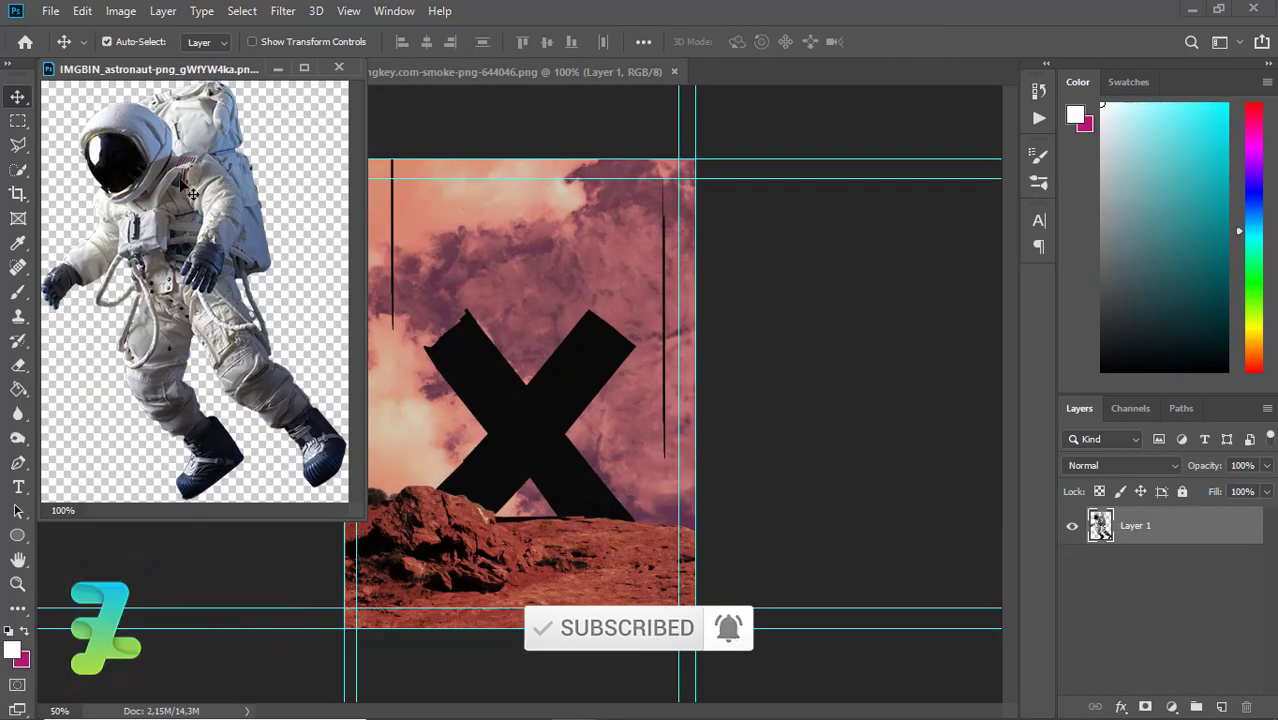
pyautogui.moveTo(116, 158); pyautogui.dragTo(512, 374)
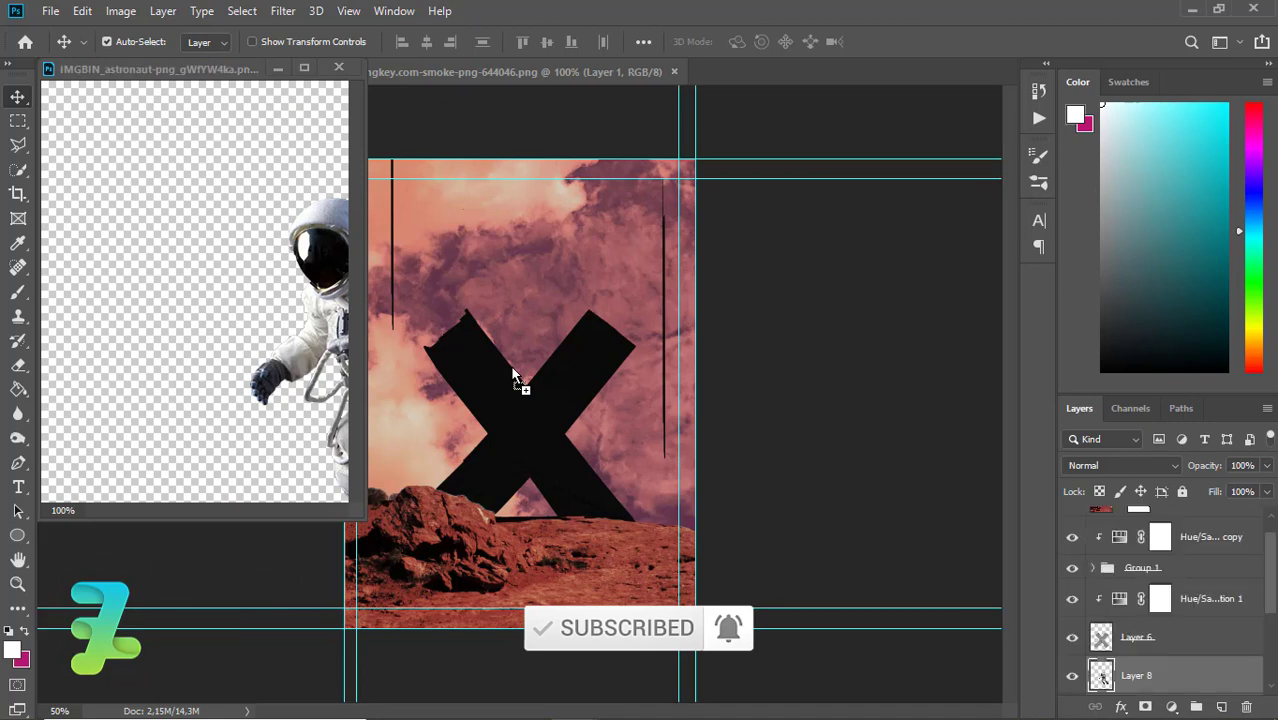
pyautogui.click(338, 68)
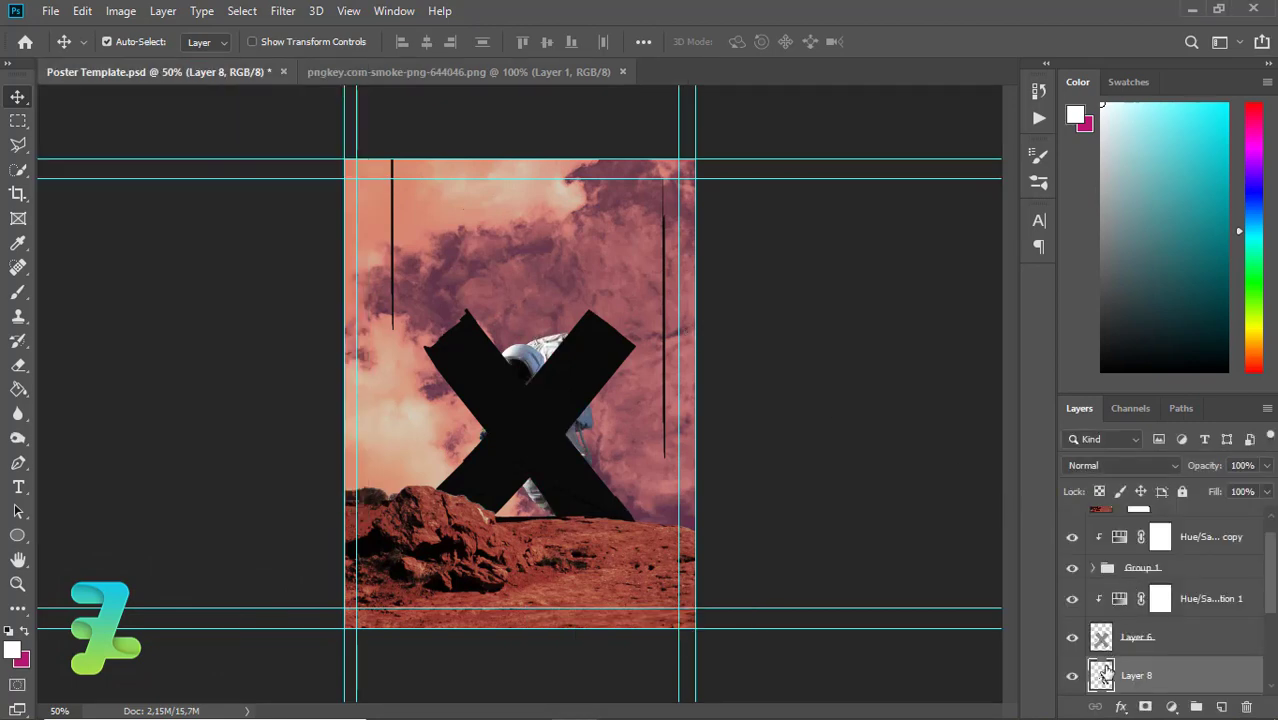
# - Raise Layer 8 above Layer 4, centre it over the X and scale it to about 81%
pyautogui.moveTo(1101, 675); pyautogui.dragTo(1117, 523)
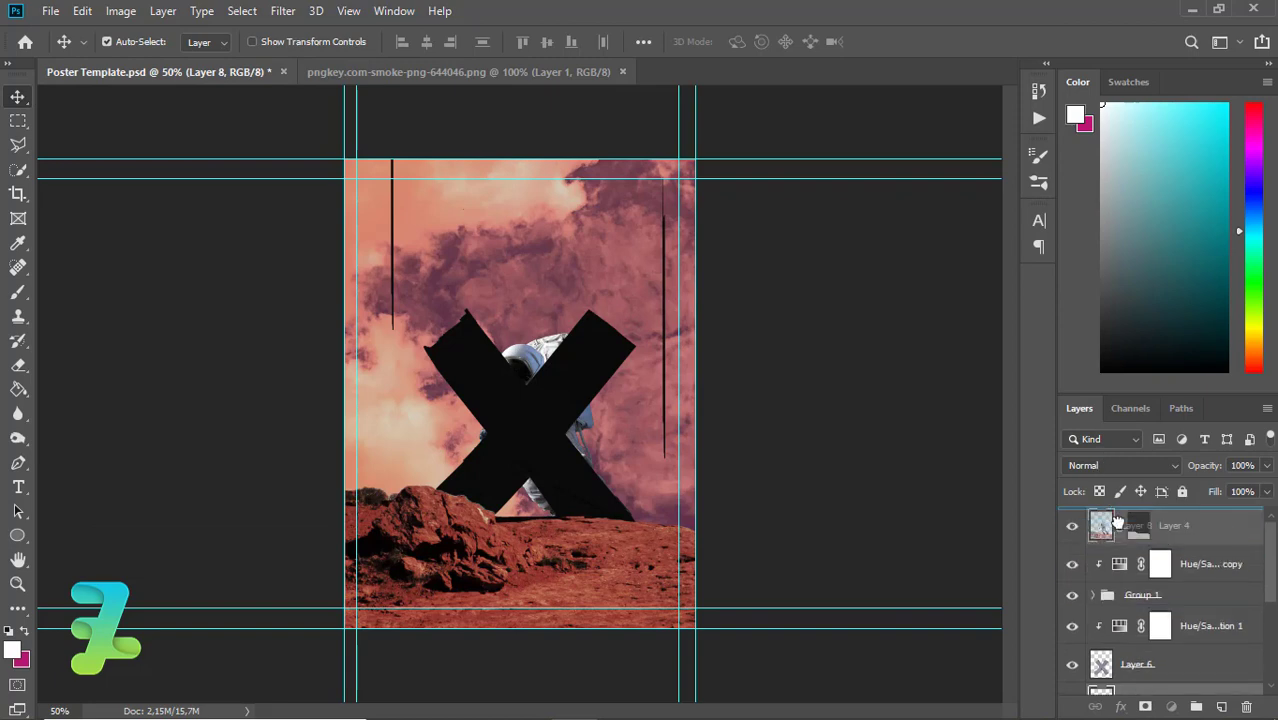
pyautogui.moveTo(1117, 523); pyautogui.dragTo(1100, 500)
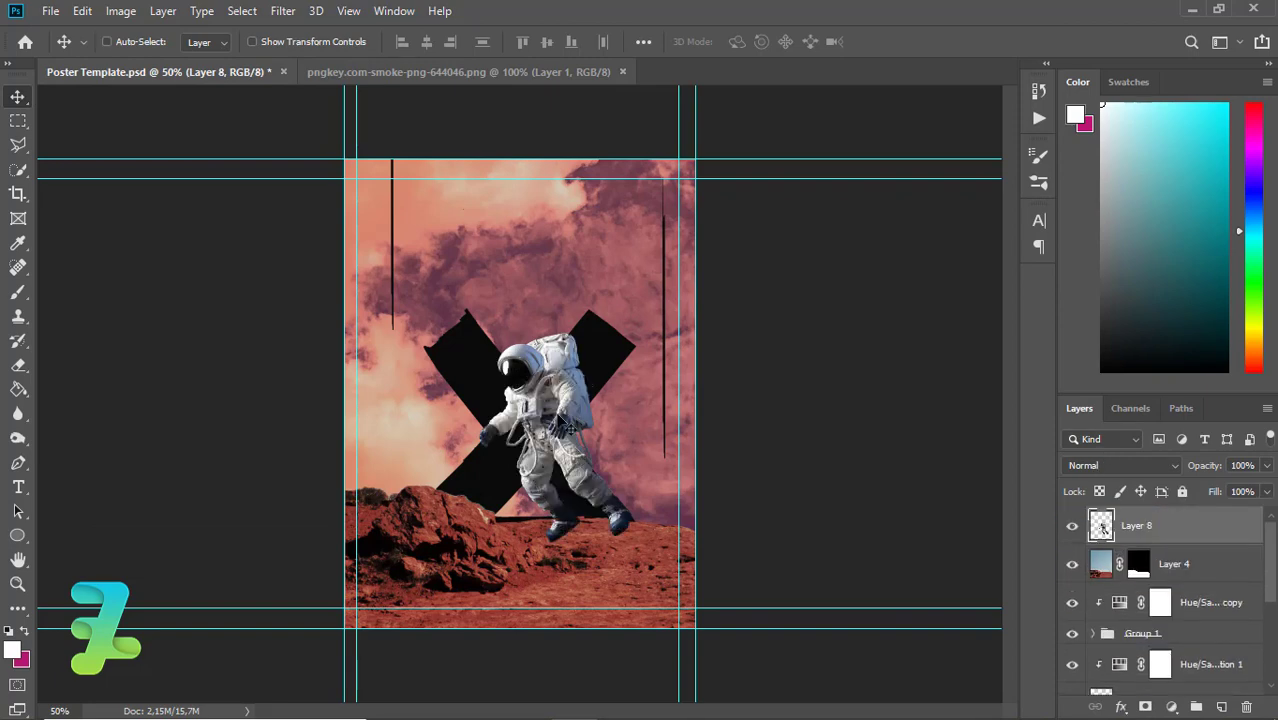
pyautogui.moveTo(566, 425)
pyautogui.mouseDown()
pyautogui.moveTo(546, 353)
pyautogui.moveTo(548, 372)
pyautogui.mouseUp()
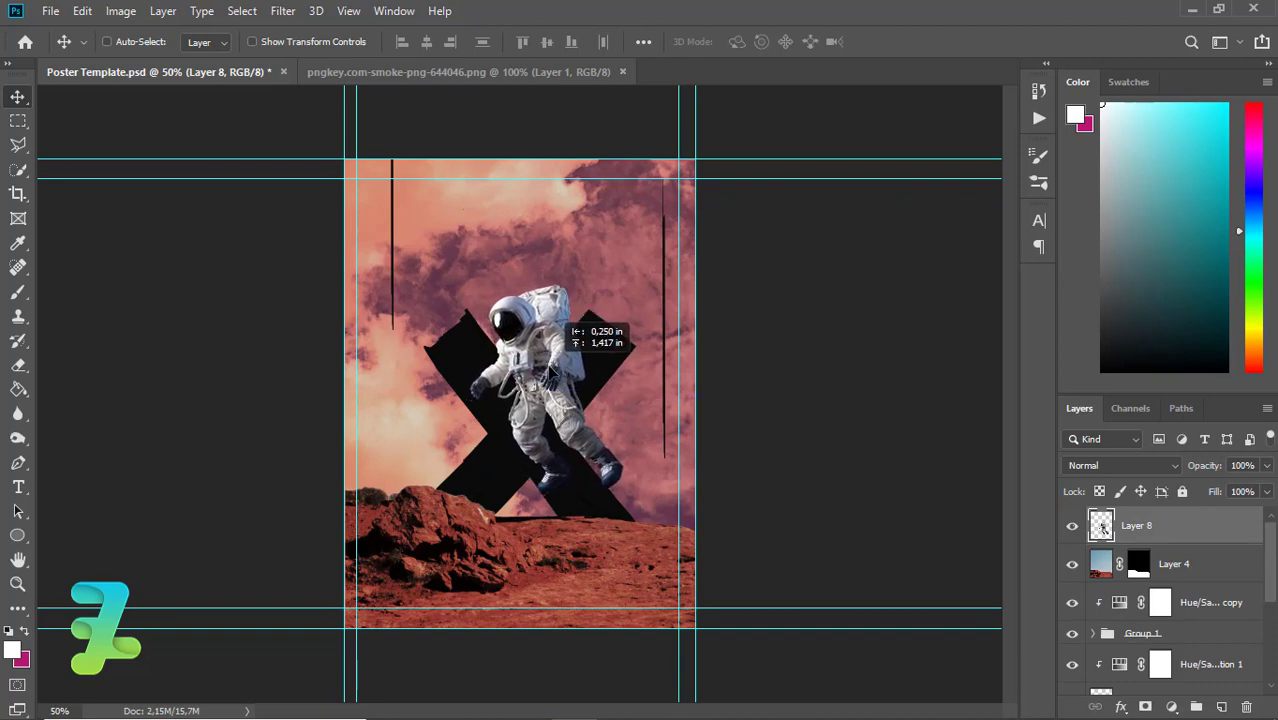
pyautogui.press('ctrl')
pyautogui.moveTo(548, 372); pyautogui.dragTo(553, 367)
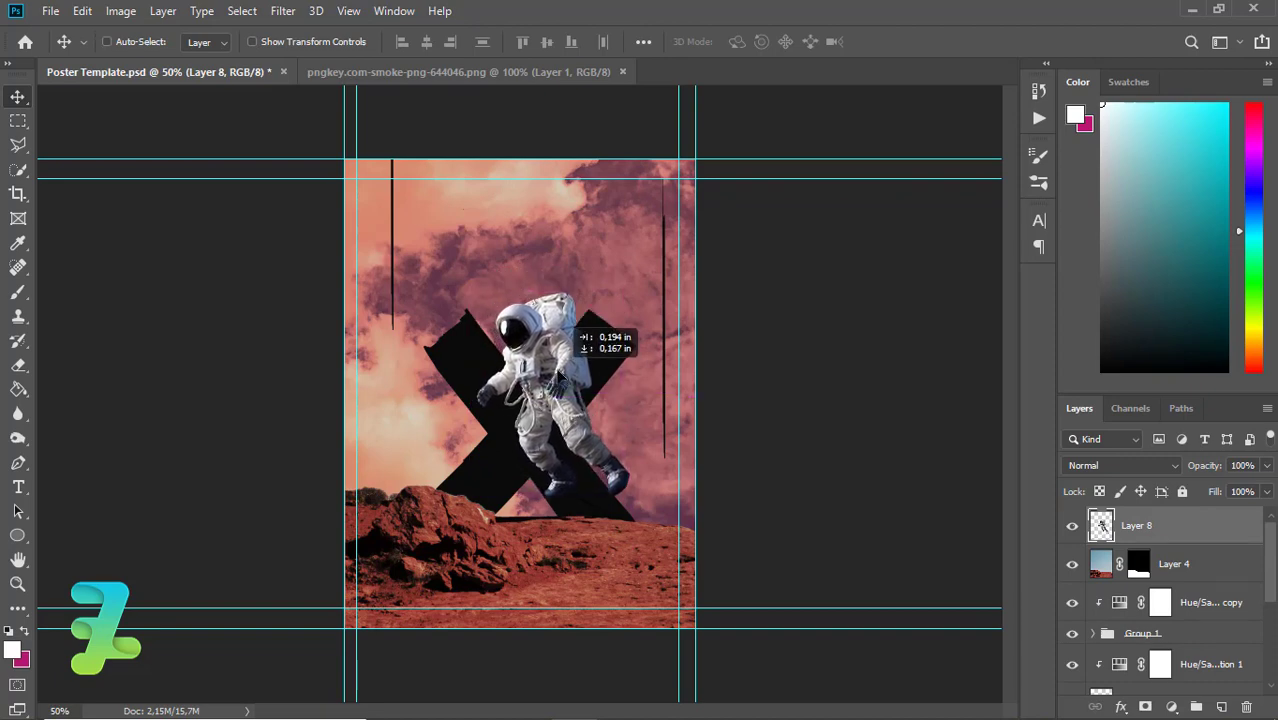
pyautogui.hotkey('ctrl', 't')
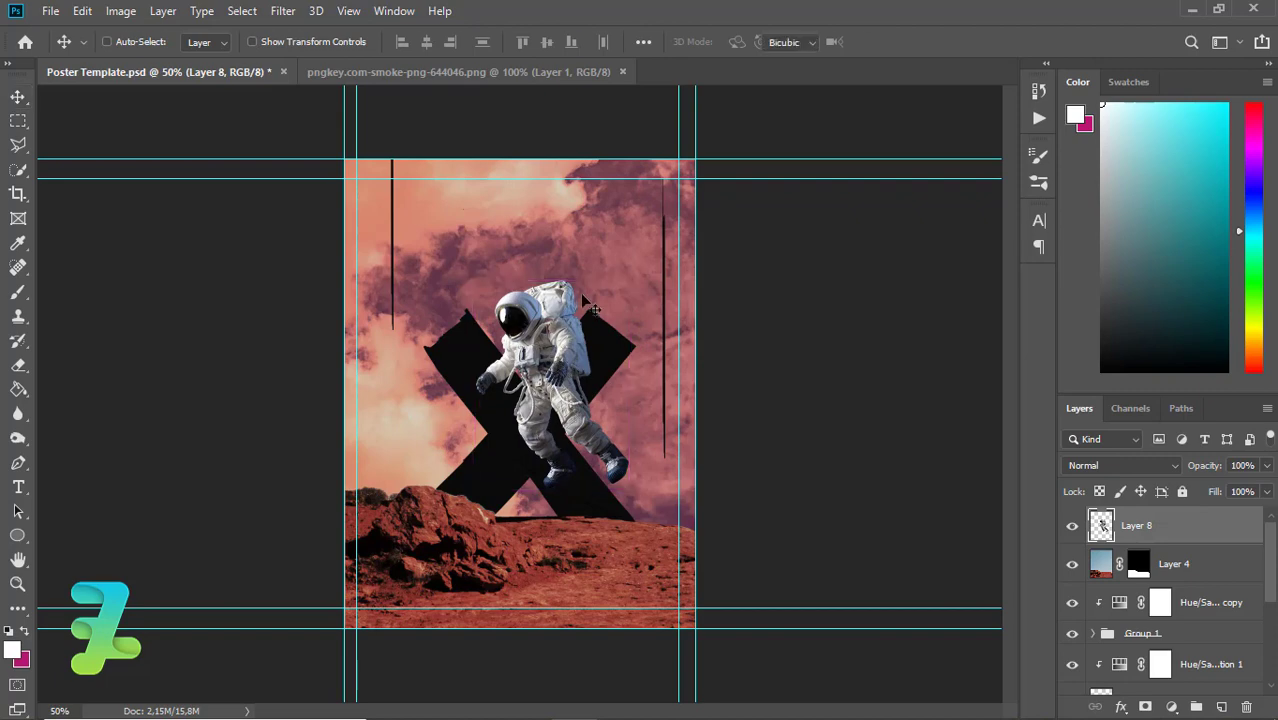
pyautogui.moveTo(625, 278); pyautogui.dragTo(570, 342)
pyautogui.press('Return')
# - Copy the blue smoke image into the poster as Layer 9
pyautogui.click(463, 65)
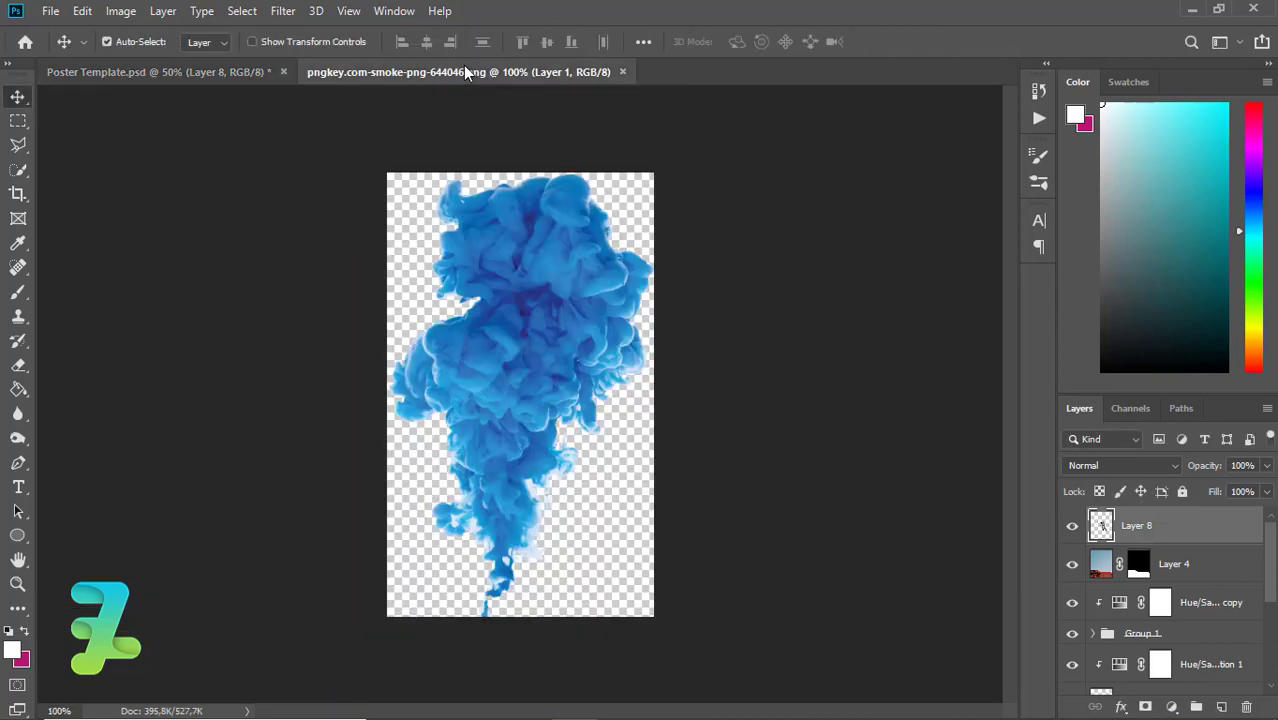
pyautogui.rightClick(463, 65)
pyautogui.click(503, 139)
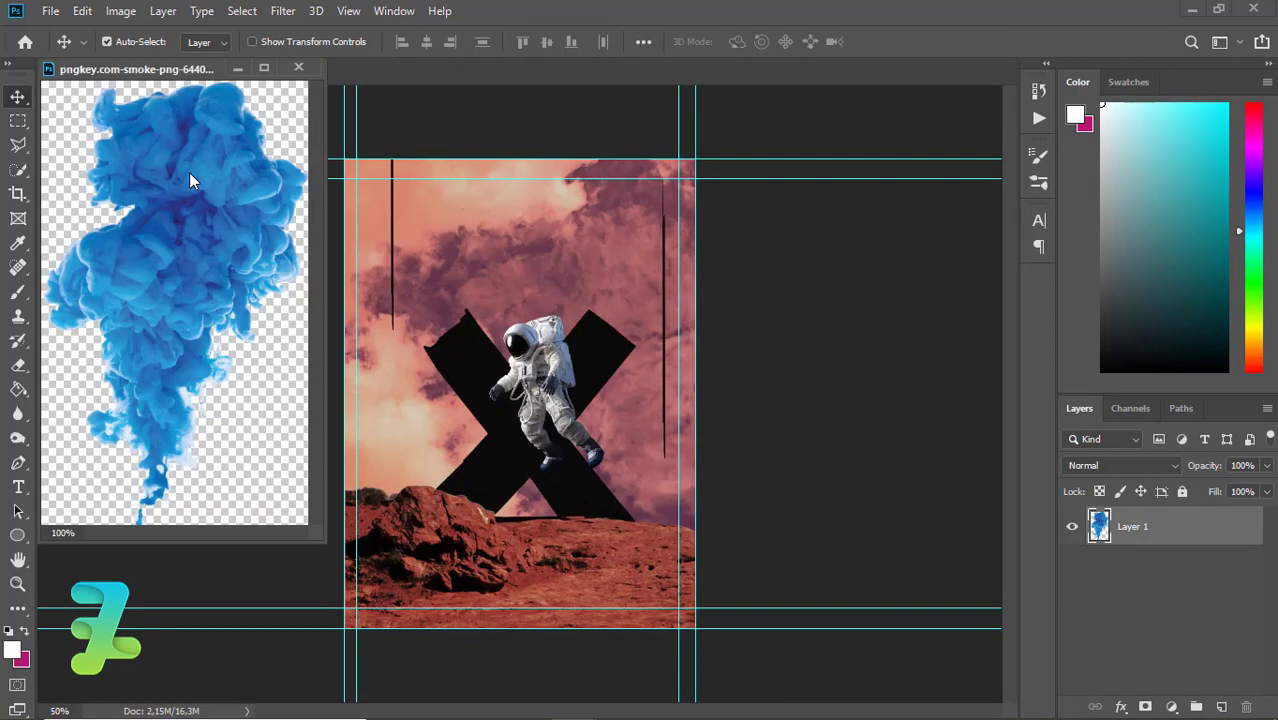
pyautogui.moveTo(230, 213); pyautogui.dragTo(462, 268)
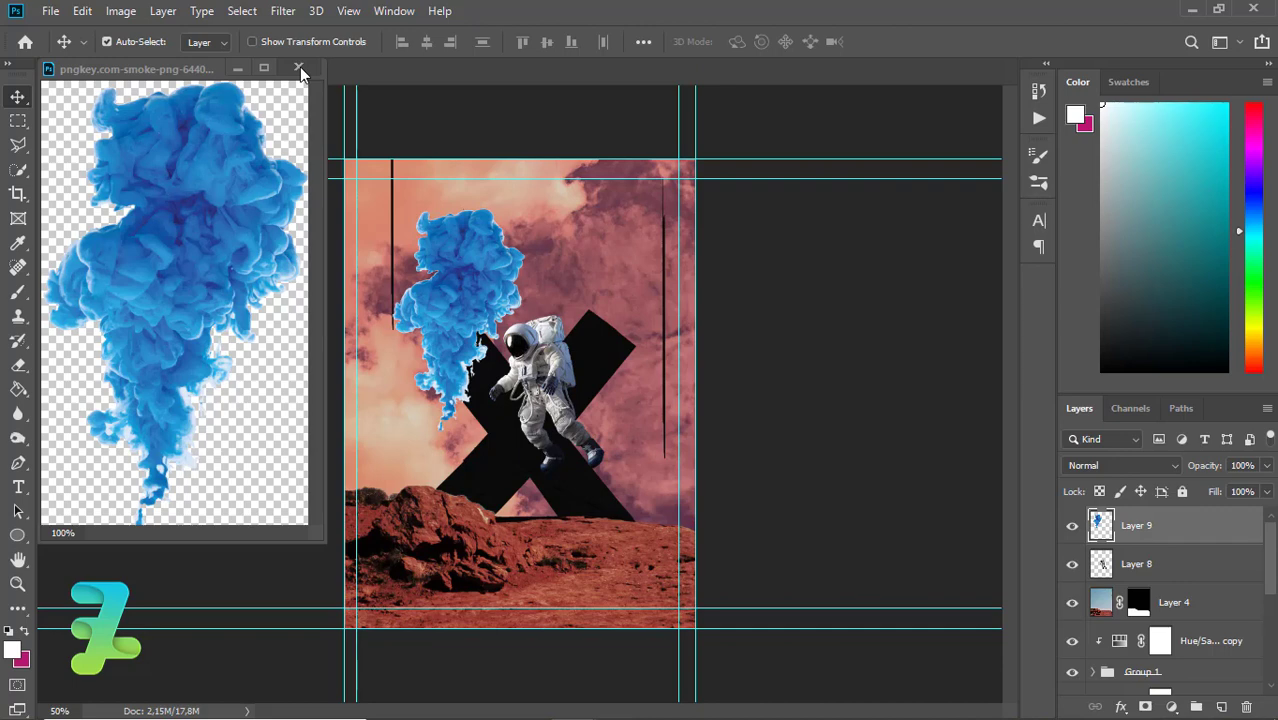
pyautogui.click(300, 67)
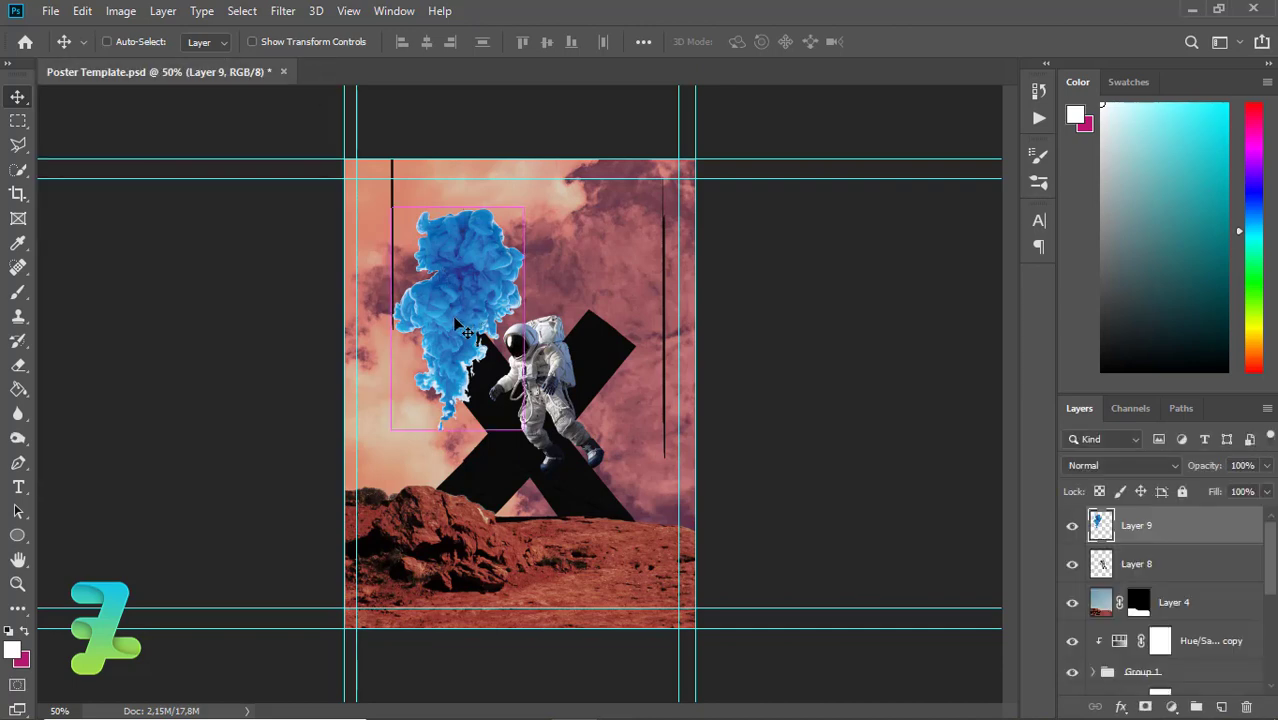
# - Move the smoke over the helmet, trying Multiply before settling on Normal blending
pyautogui.press('ctrl')
pyautogui.click(1126, 467)
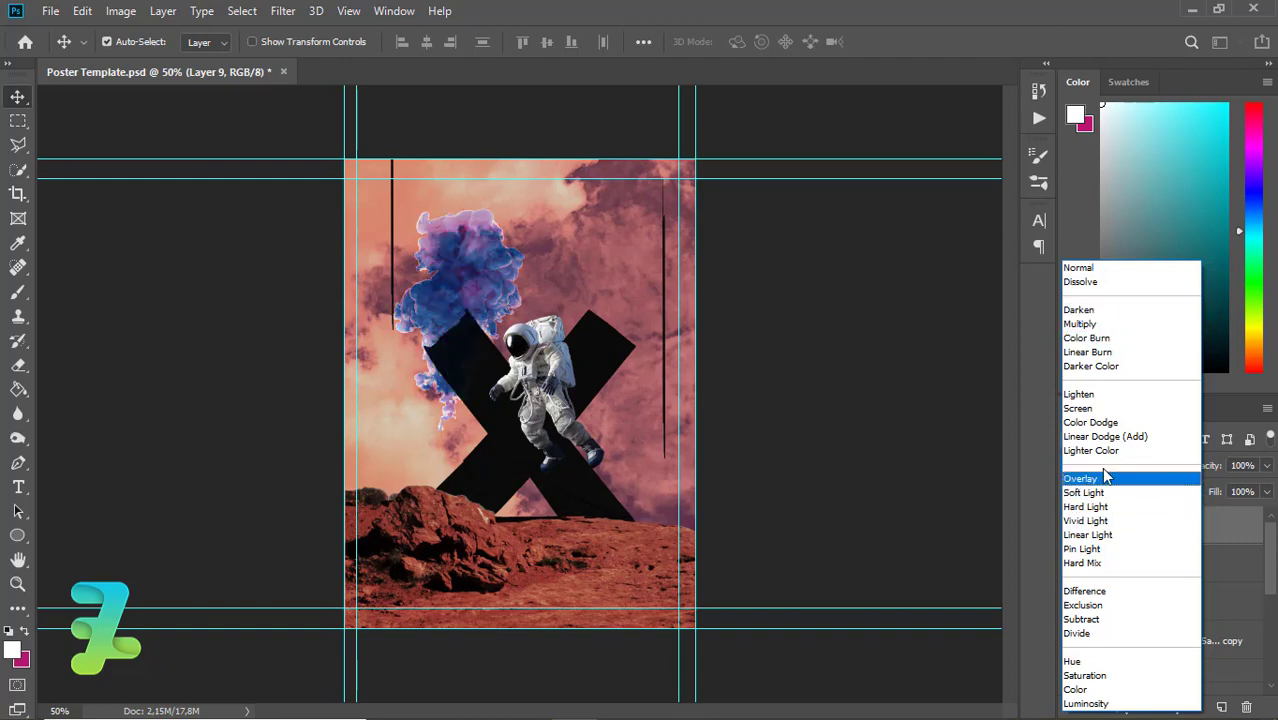
pyautogui.click(1097, 324)
pyautogui.moveTo(476, 276)
pyautogui.mouseDown()
pyautogui.moveTo(580, 250)
pyautogui.moveTo(595, 305)
pyautogui.mouseUp()
pyautogui.press('ctrl')
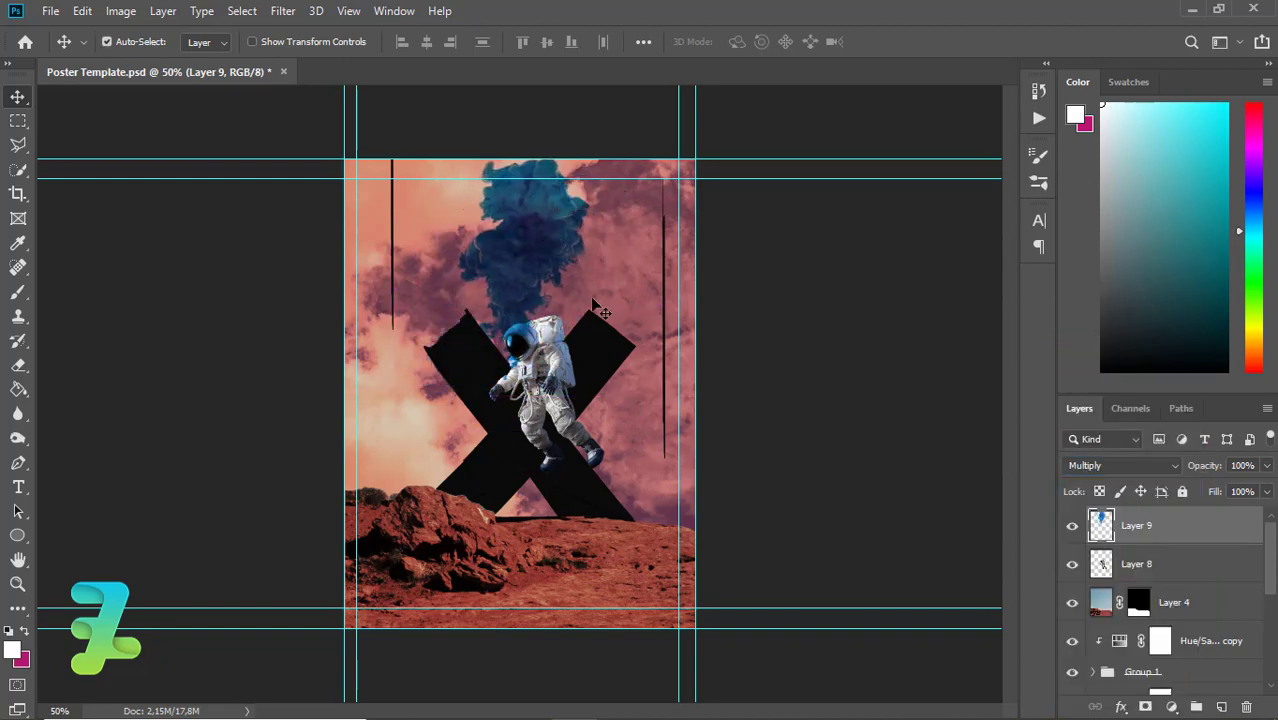
pyautogui.keyDown('alt'); pyautogui.click(600, 308); pyautogui.keyUp('alt')
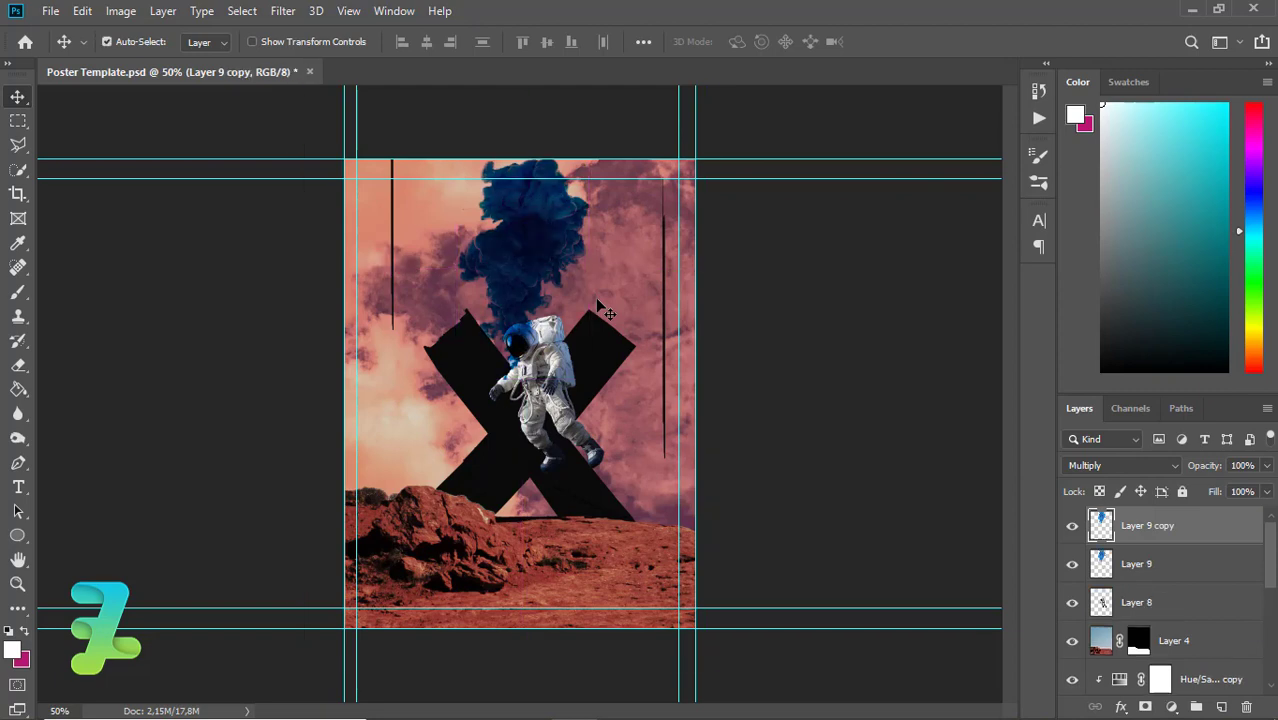
pyautogui.hotkey('ctrl', 'z')
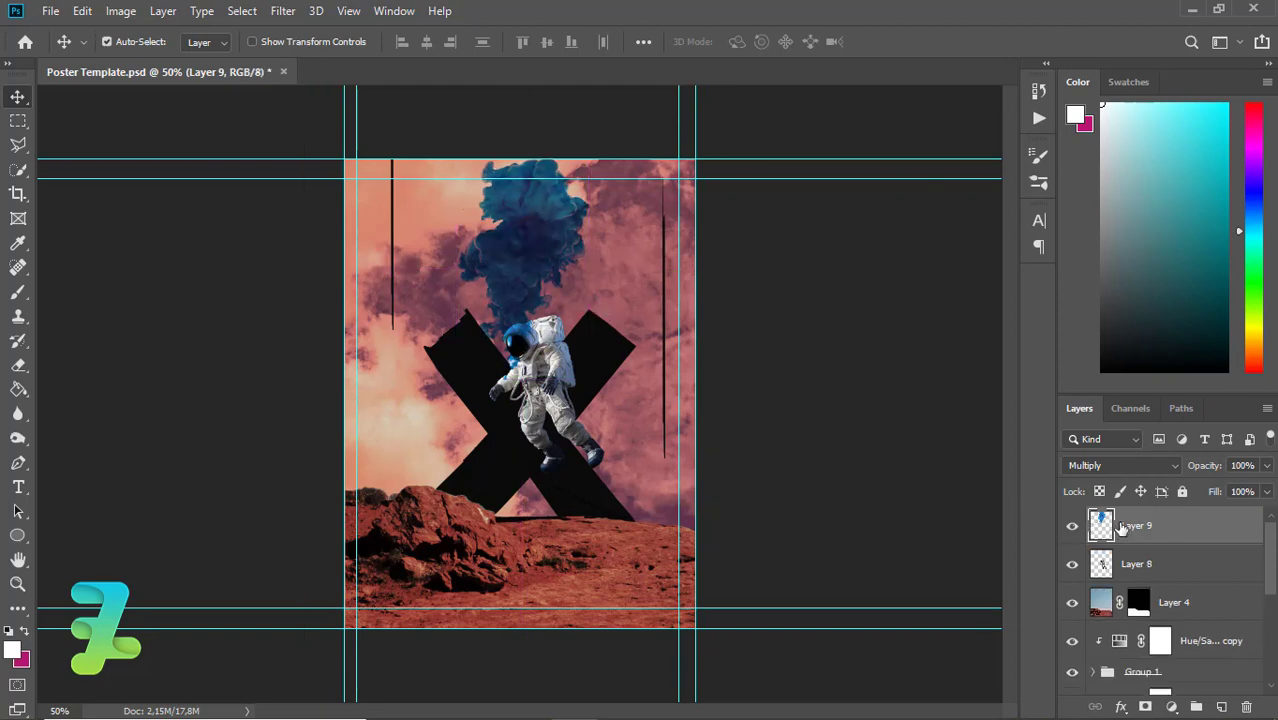
pyautogui.click(1130, 470)
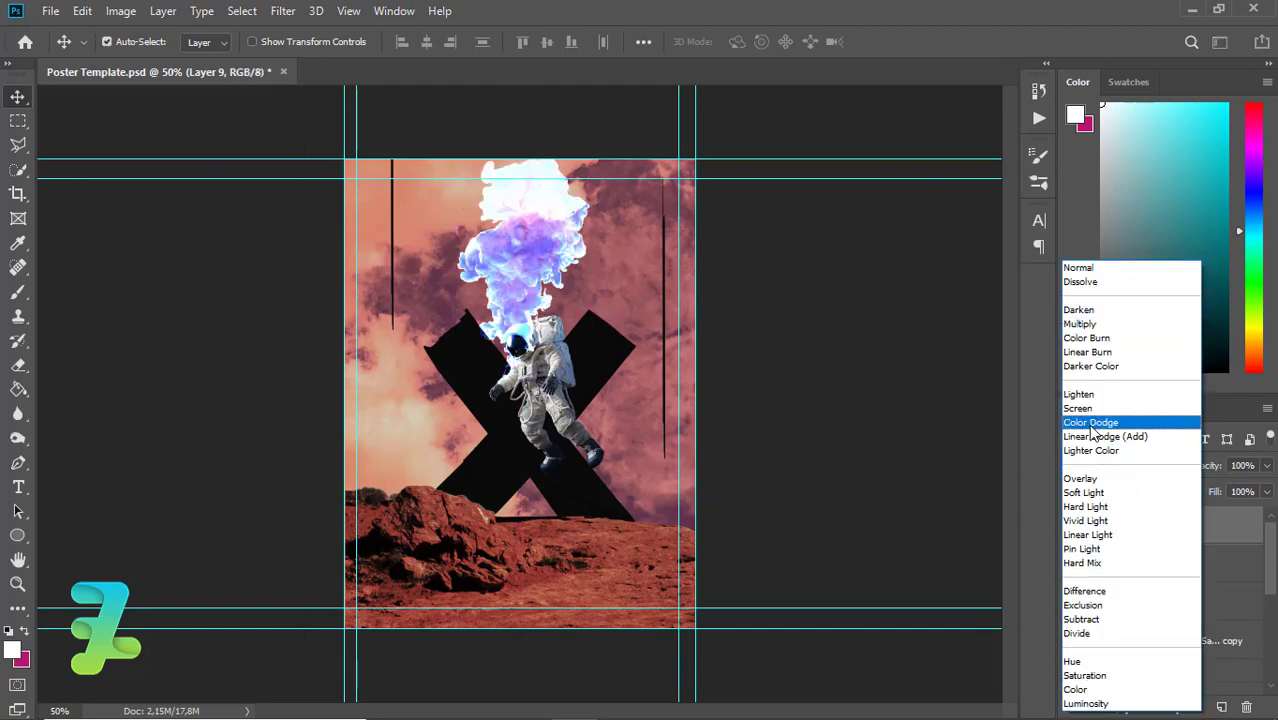
pyautogui.click(1080, 270)
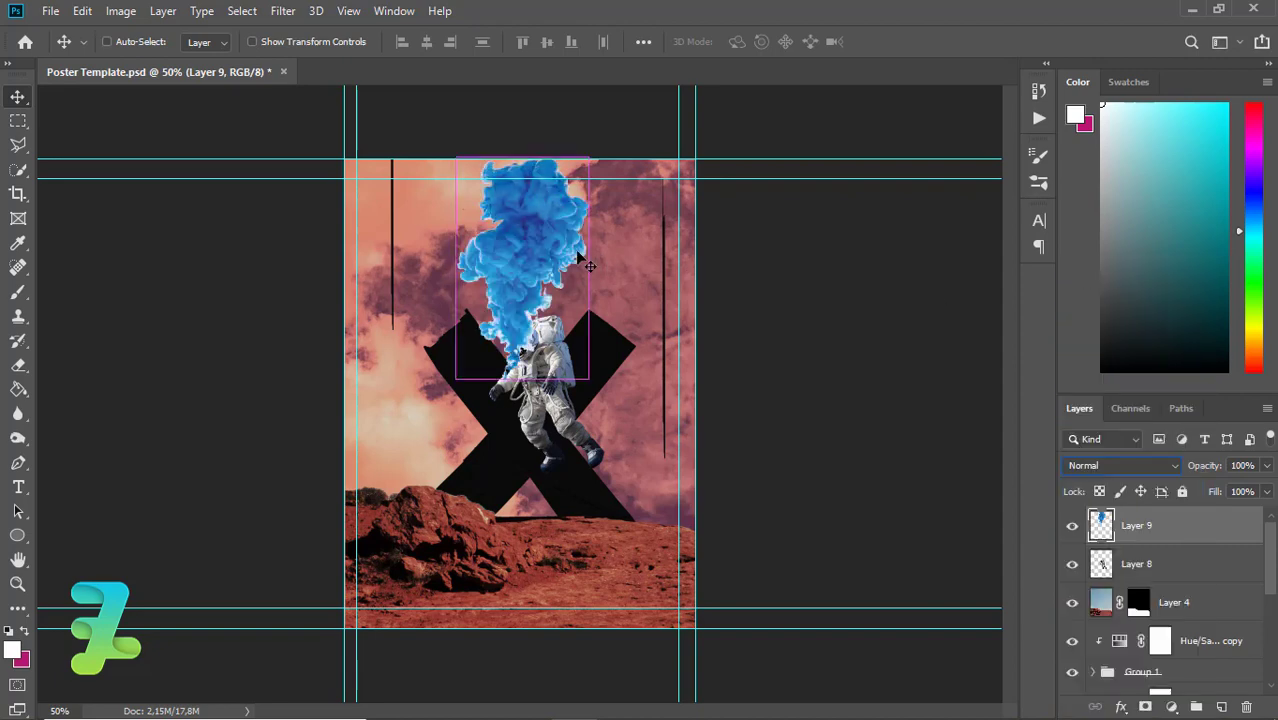
# - Scale the Layer 9 smoke to about 128% so it rises from the helmet to the poster top
pyautogui.moveTo(530, 213); pyautogui.dragTo(534, 246)
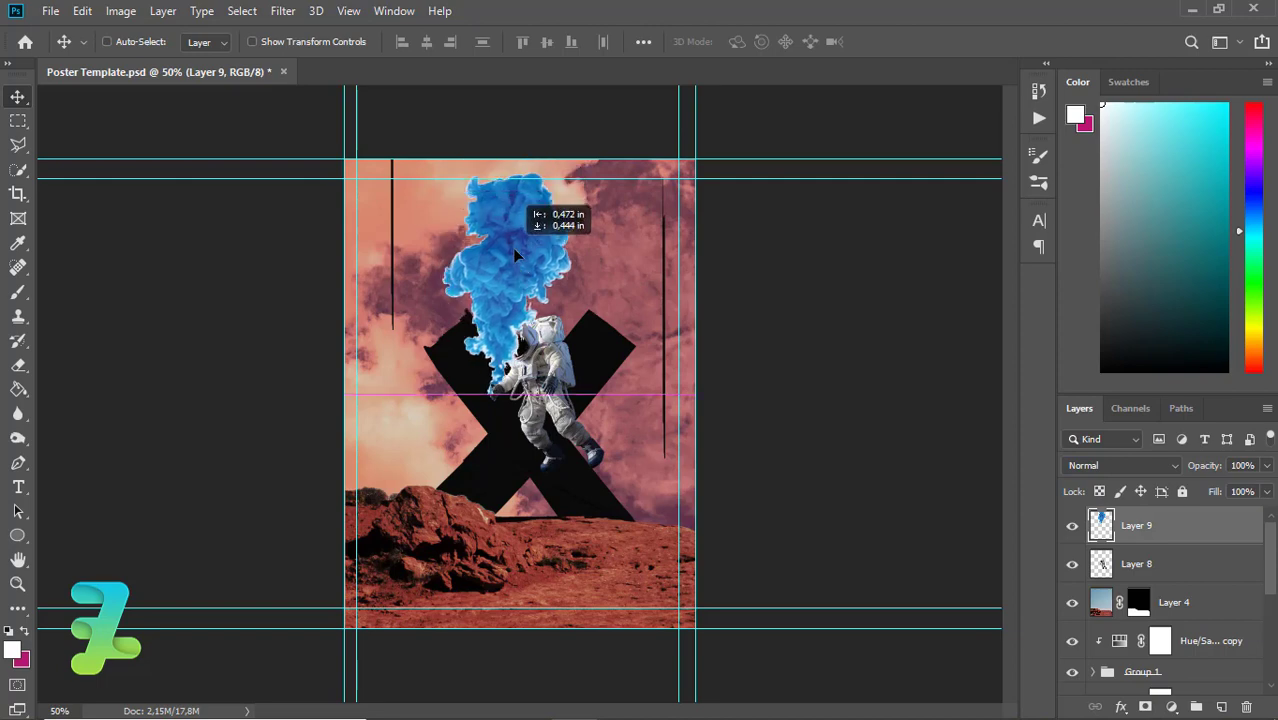
pyautogui.moveTo(534, 246); pyautogui.dragTo(577, 268)
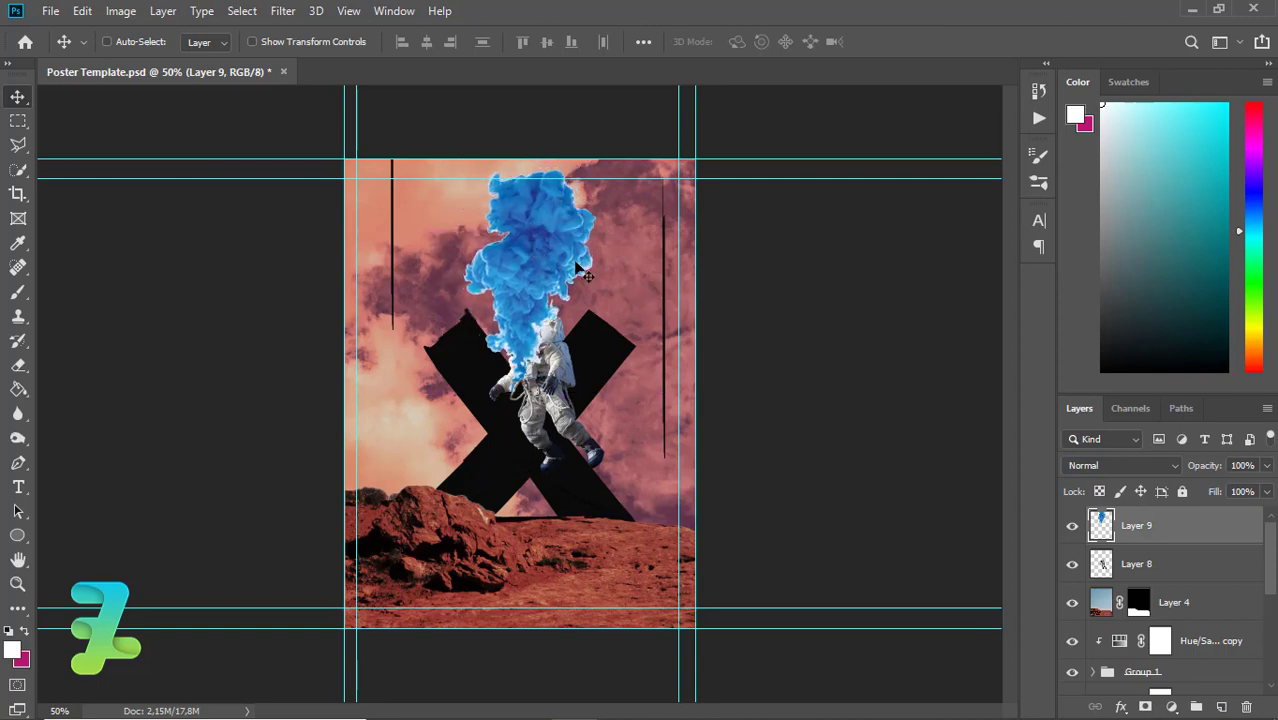
pyautogui.hotkey('ctrl', 't')
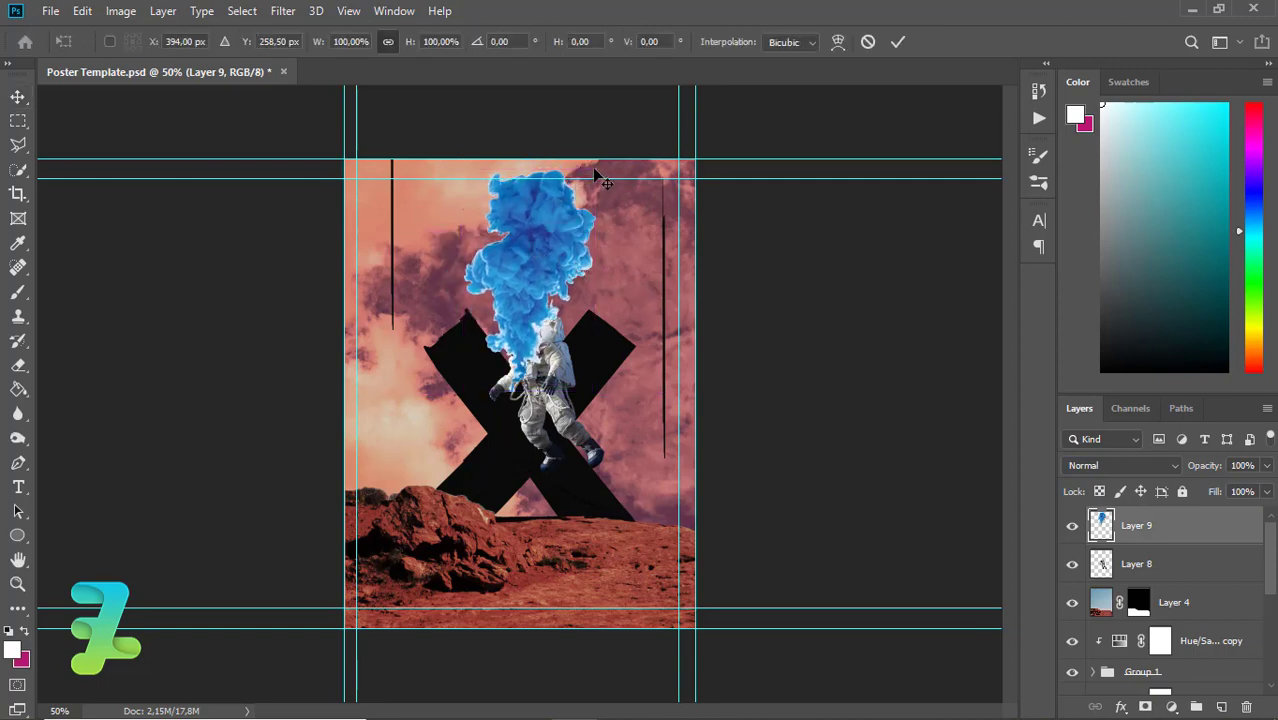
pyautogui.moveTo(595, 168)
pyautogui.mouseDown()
pyautogui.moveTo(642, 141)
pyautogui.moveTo(597, 172)
pyautogui.moveTo(613, 139)
pyautogui.mouseUp()
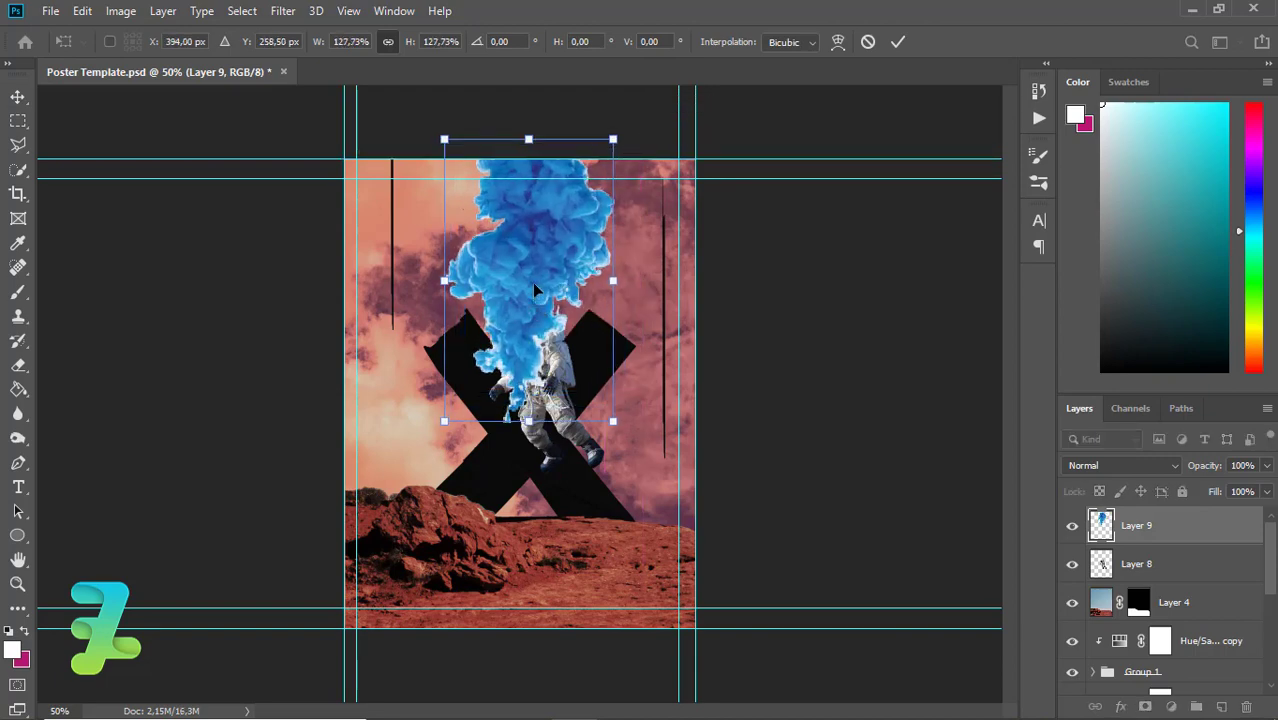
pyautogui.moveTo(534, 284); pyautogui.dragTo(530, 293)
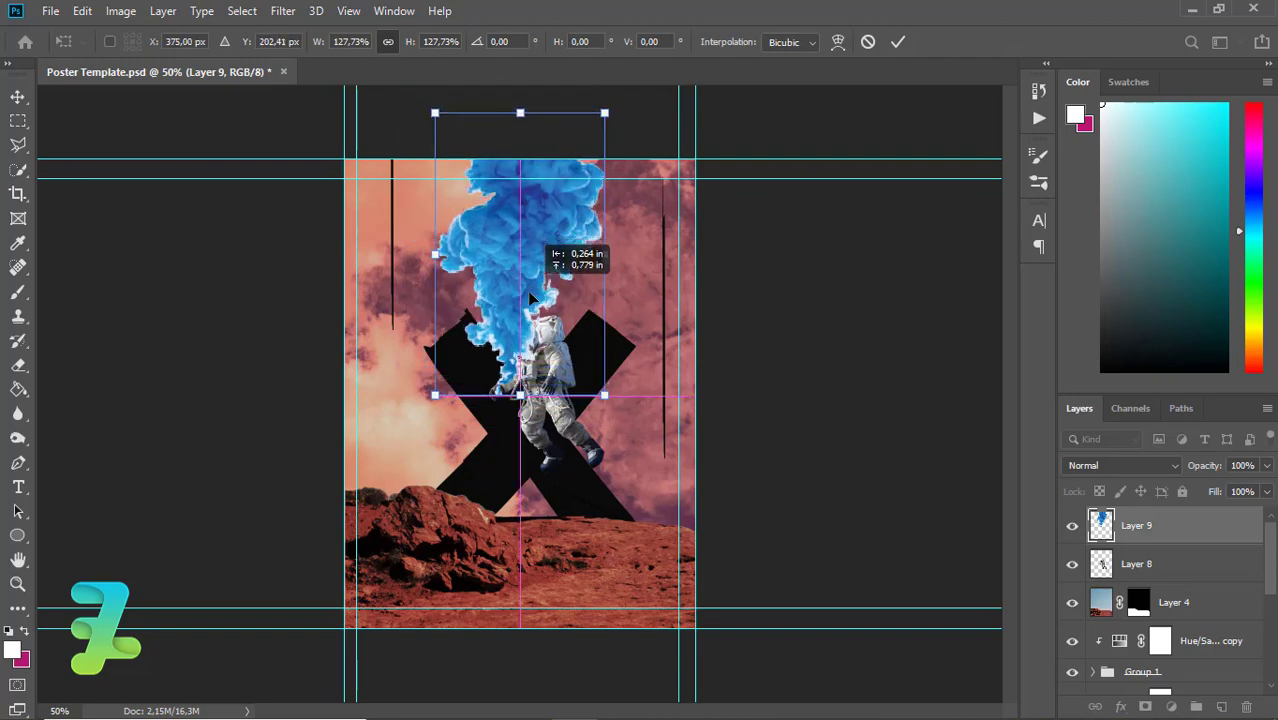
pyautogui.moveTo(530, 297); pyautogui.dragTo(538, 291)
pyautogui.write('400')
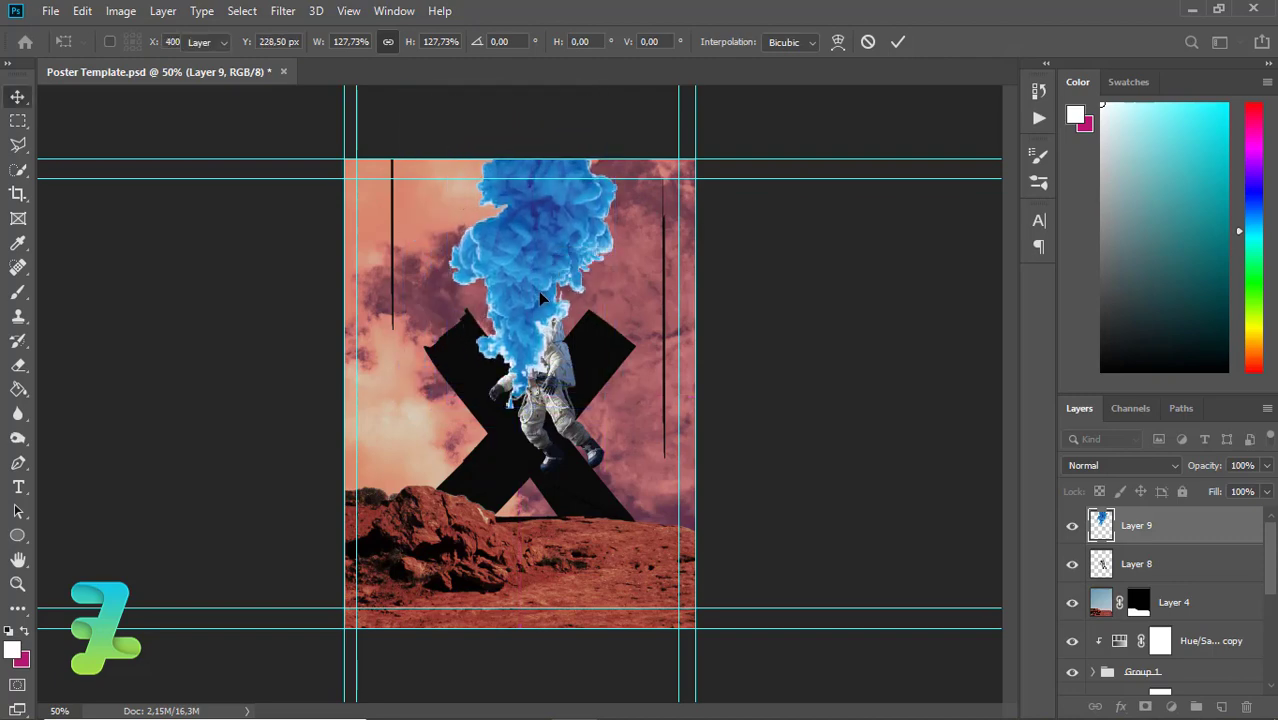
pyautogui.press('Return')
pyautogui.hotkey('ctrl', '+')
pyautogui.hotkey('ctrl', '+')
pyautogui.hotkey('ctrl', '+')
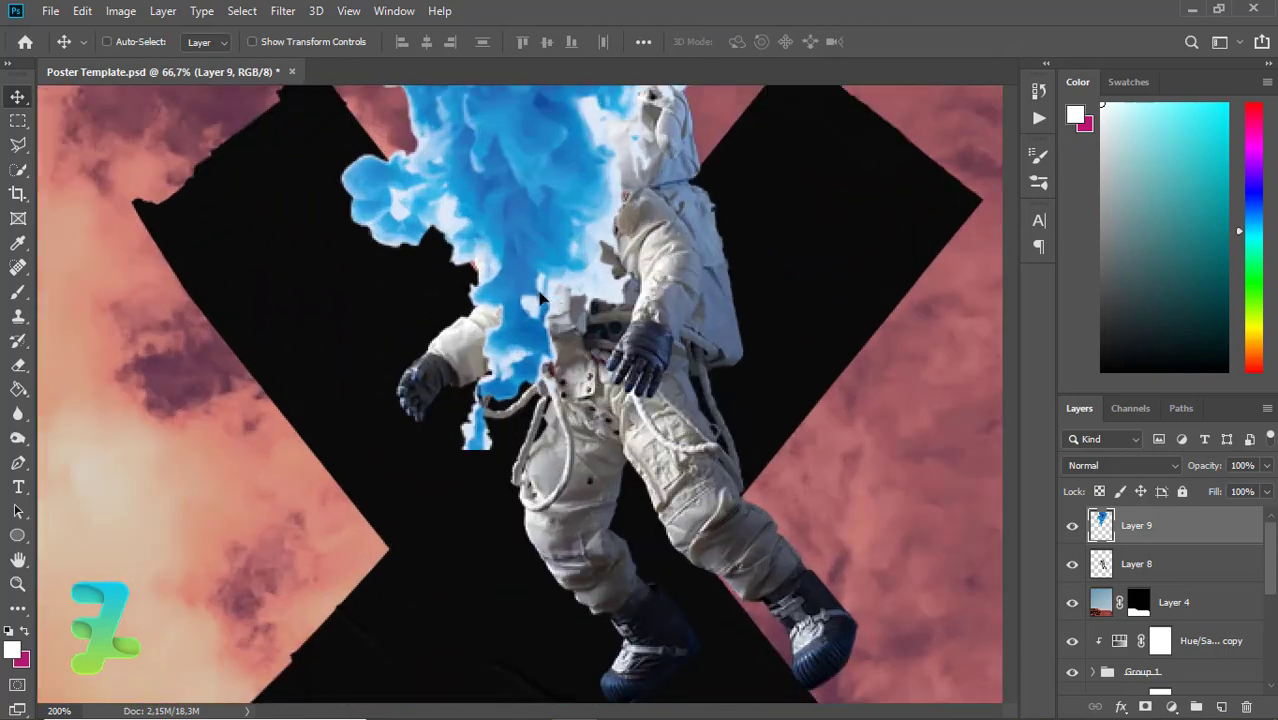
# - Add a layer mask to Layer 9 and paint black over the smoke on the chest and helmet top
pyautogui.click(1145, 706)
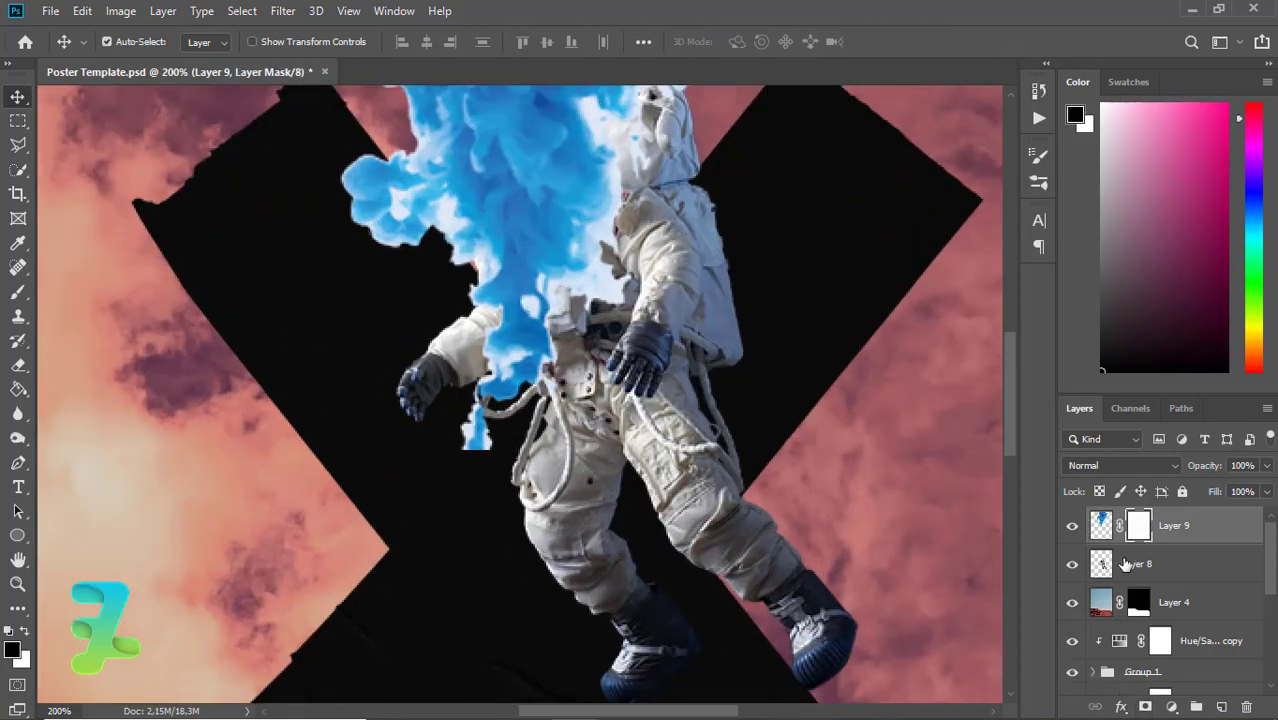
pyautogui.click(18, 292)
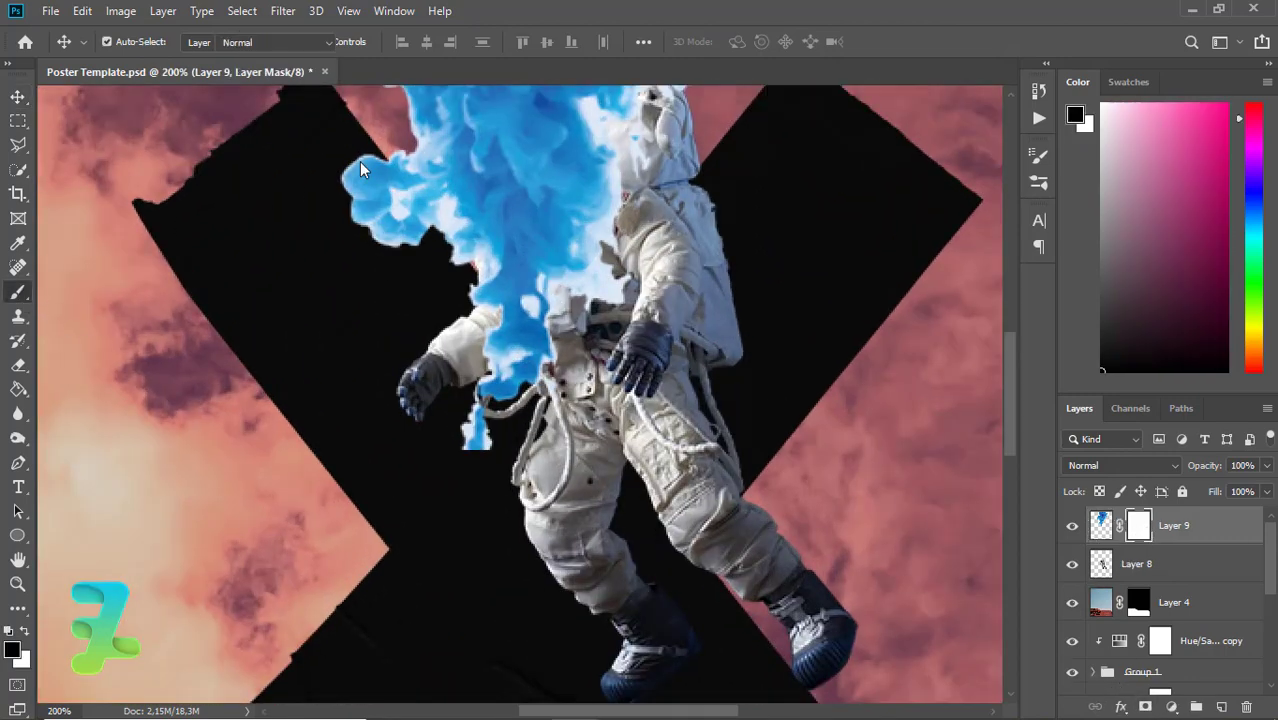
pyautogui.moveTo(530, 440)
pyautogui.mouseDown()
pyautogui.moveTo(555, 290)
pyautogui.moveTo(615, 282)
pyautogui.mouseUp()
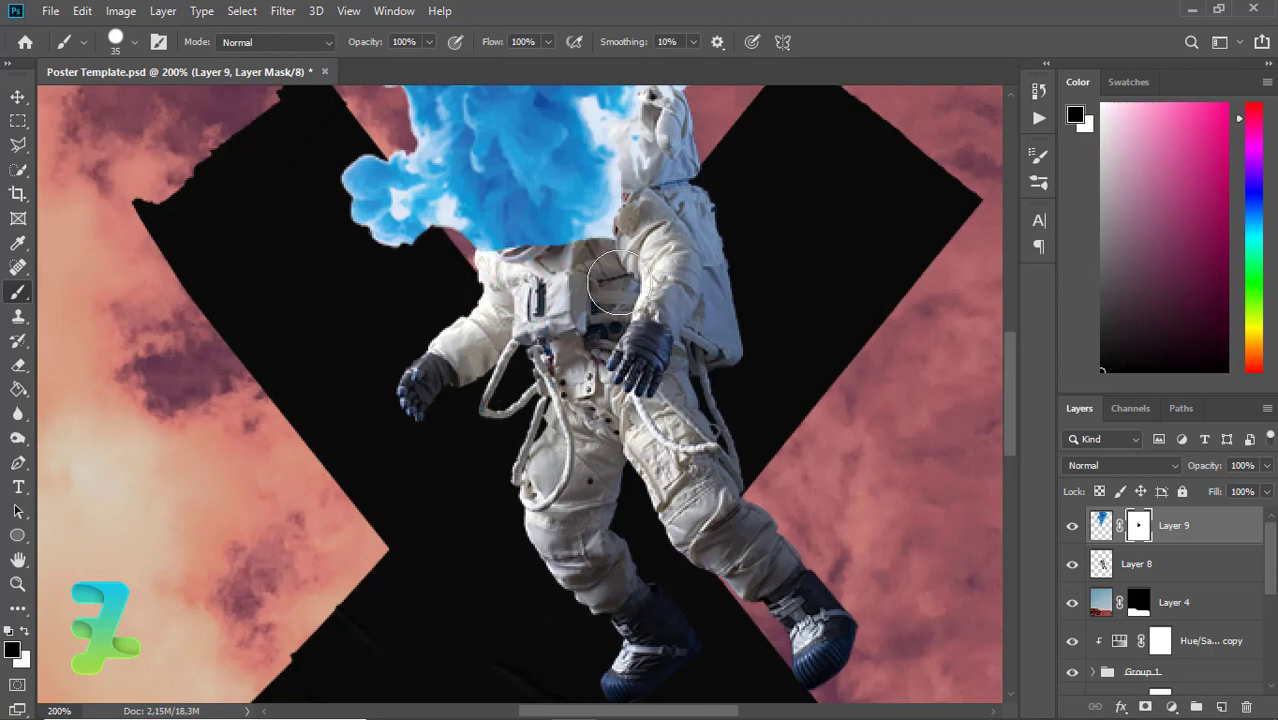
pyautogui.moveTo(1014, 437); pyautogui.dragTo(1006, 393)
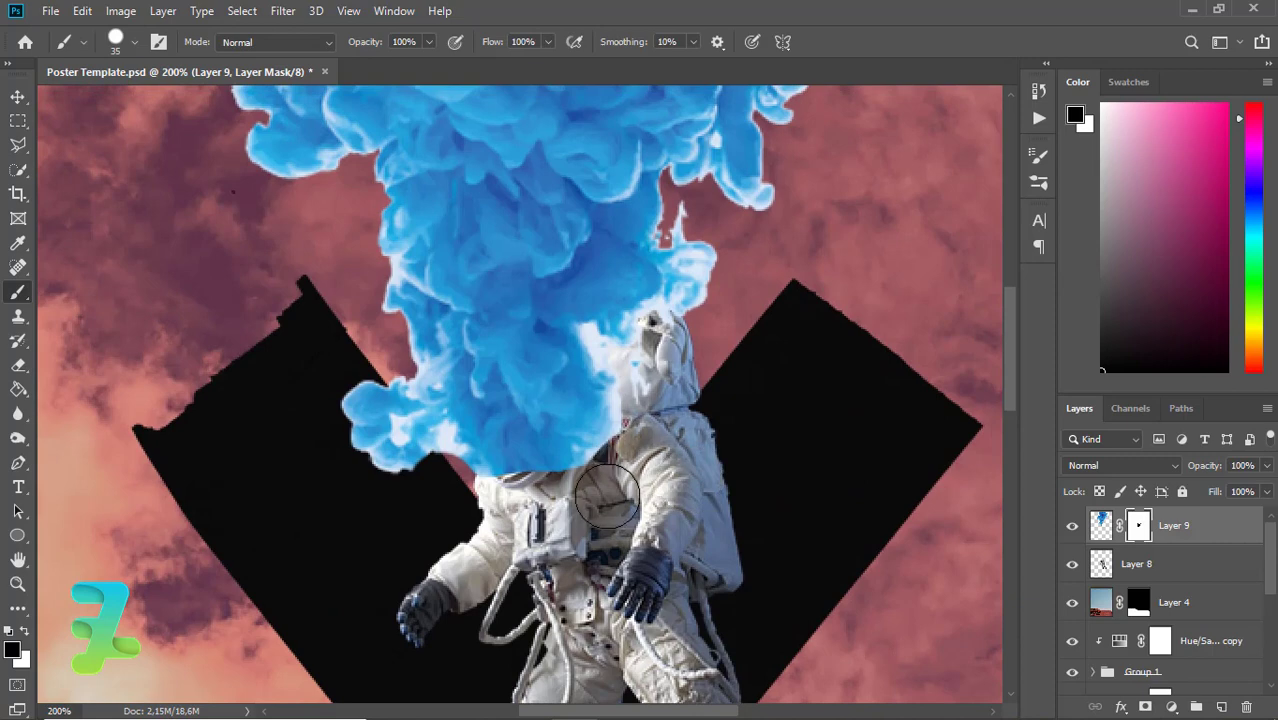
pyautogui.press('[')
pyautogui.press('[')
pyautogui.press('[')
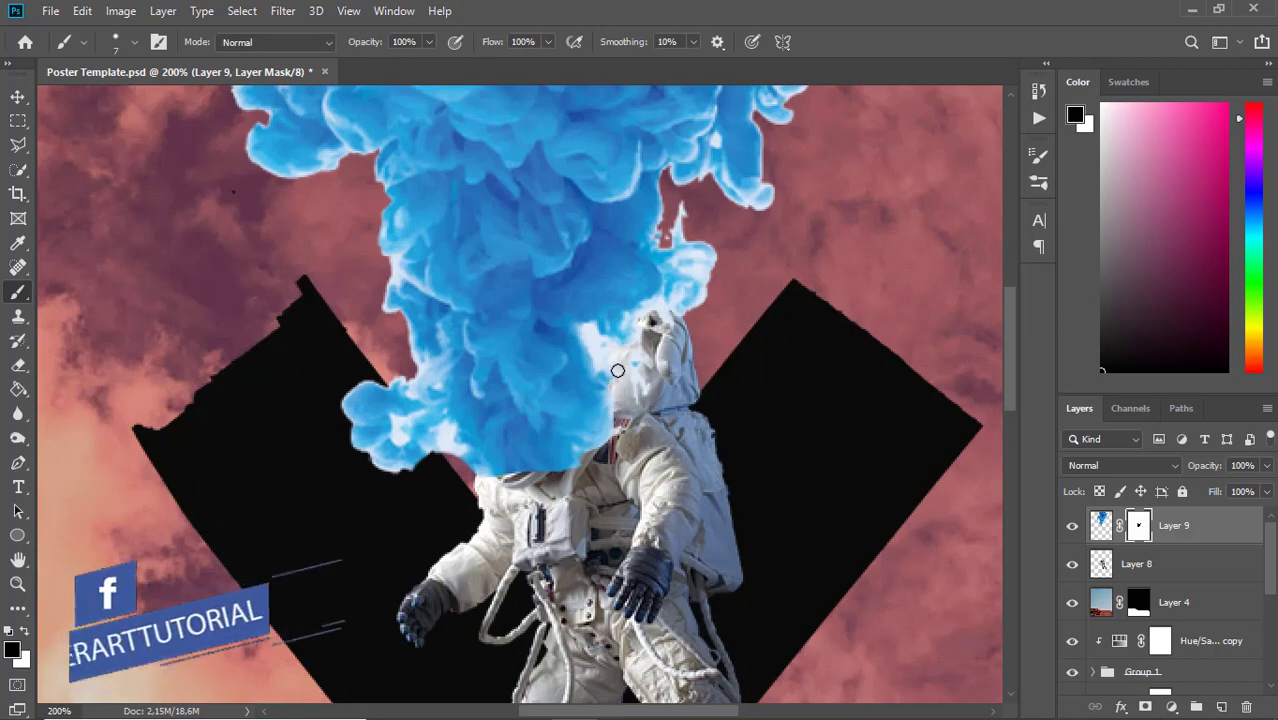
pyautogui.moveTo(601, 341); pyautogui.dragTo(610, 357)
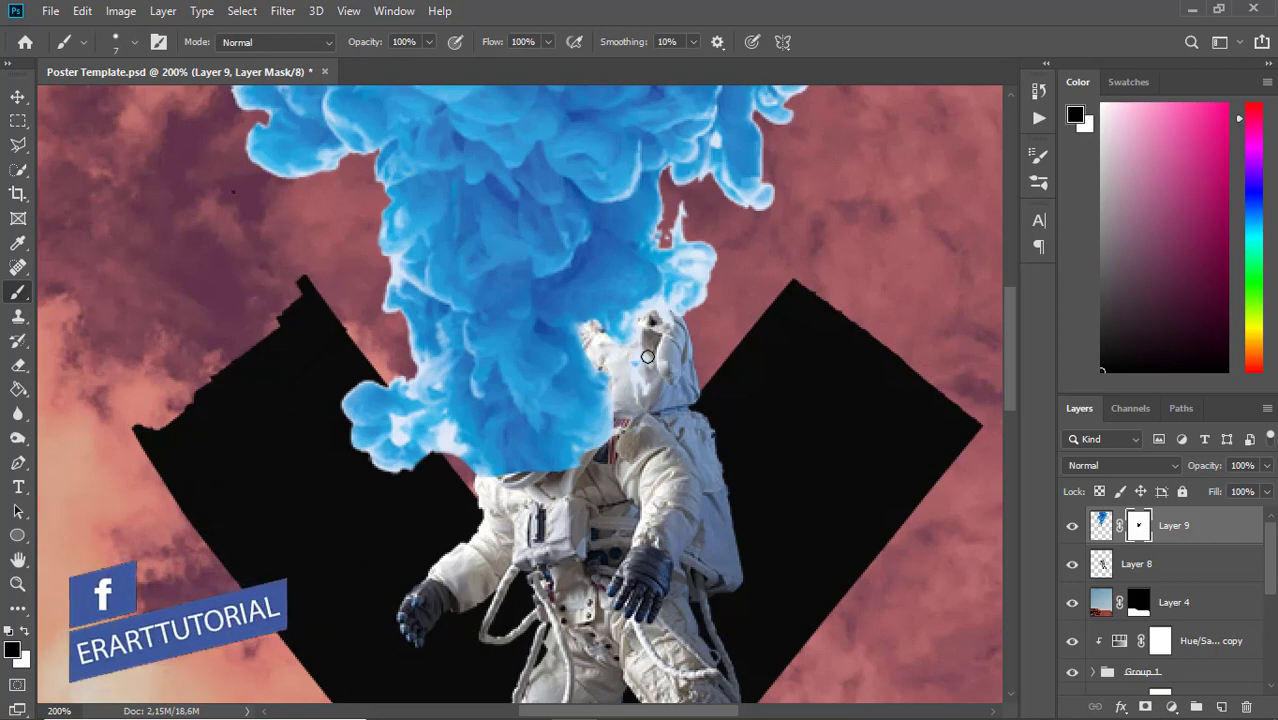
pyautogui.moveTo(655, 314)
pyautogui.mouseDown()
pyautogui.moveTo(670, 304)
pyautogui.moveTo(666, 258)
pyautogui.mouseUp()
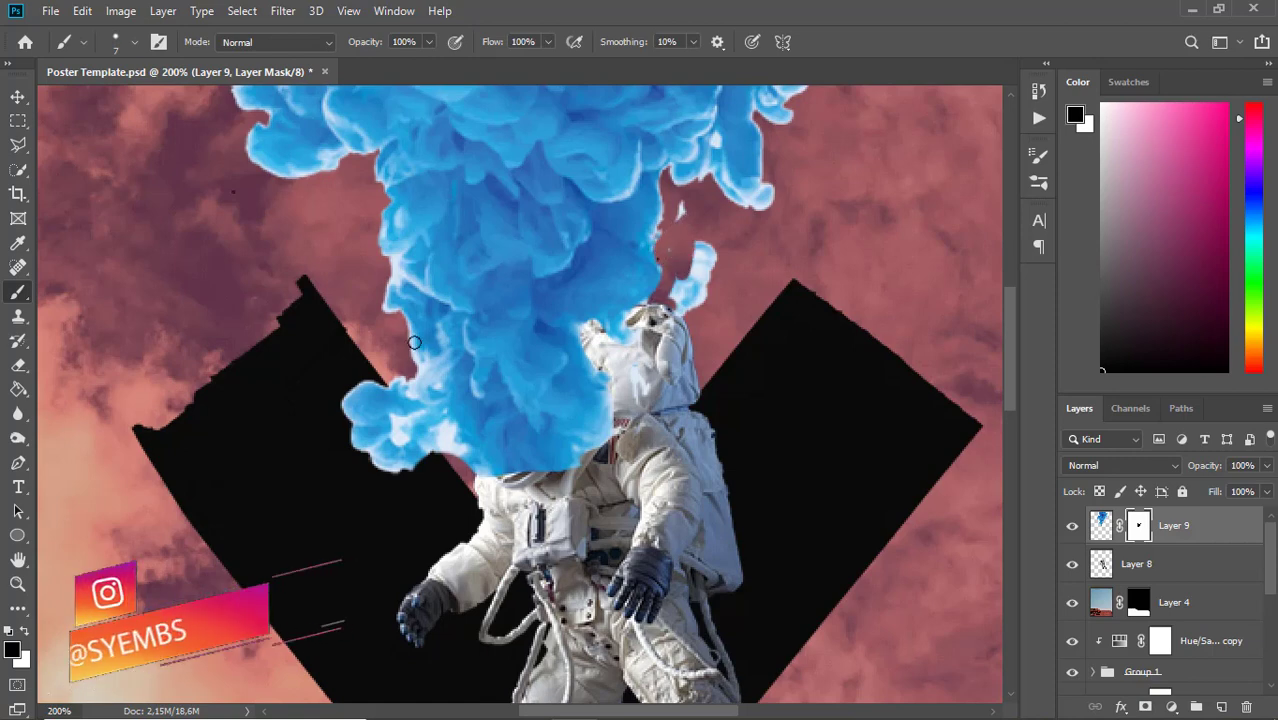
pyautogui.click(134, 42)
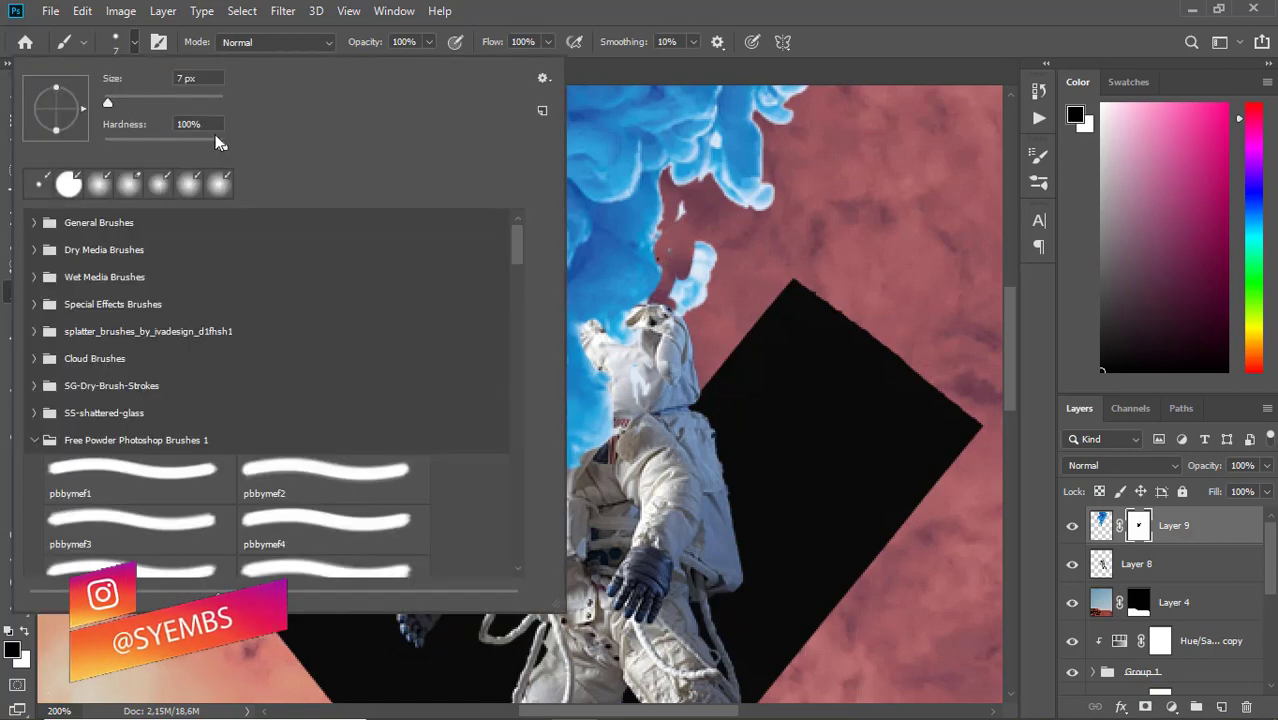
pyautogui.click(134, 42)
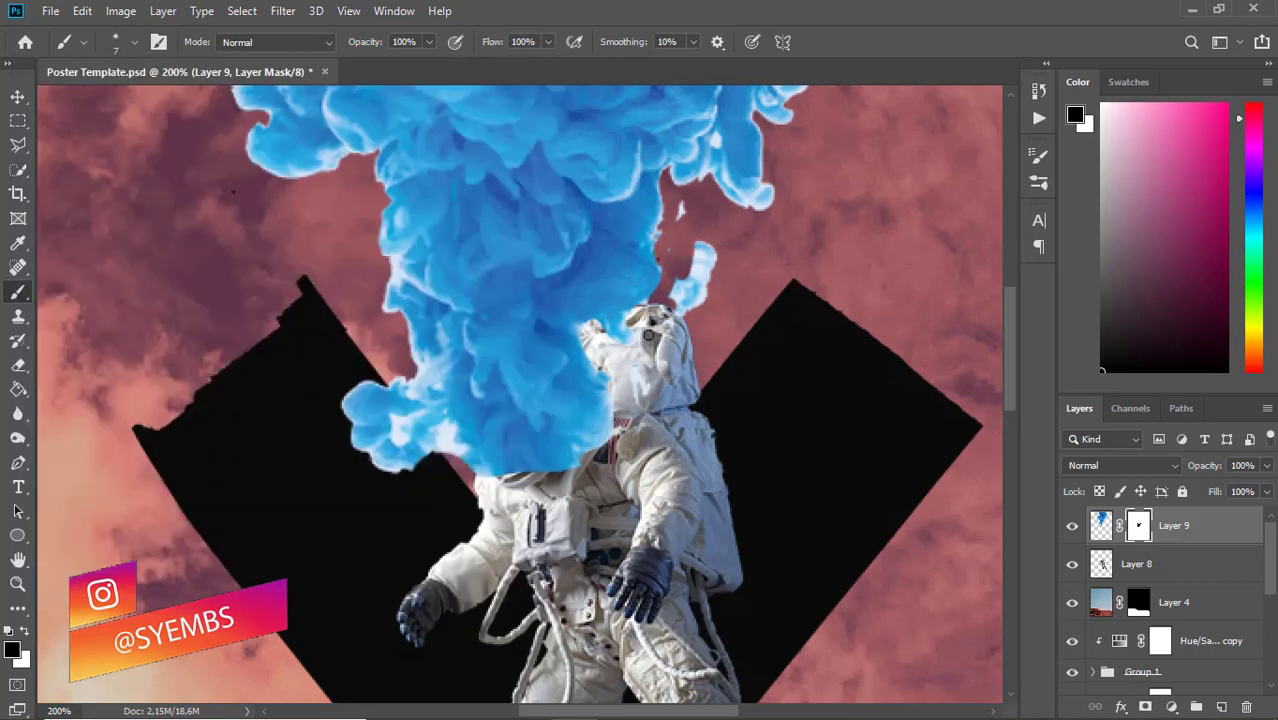
# - Mask the stray wisp beside the helmet and soften the right edge with a 40 px brush of adjusted hardness
pyautogui.press(']')
pyautogui.press(']')
pyautogui.press(']')
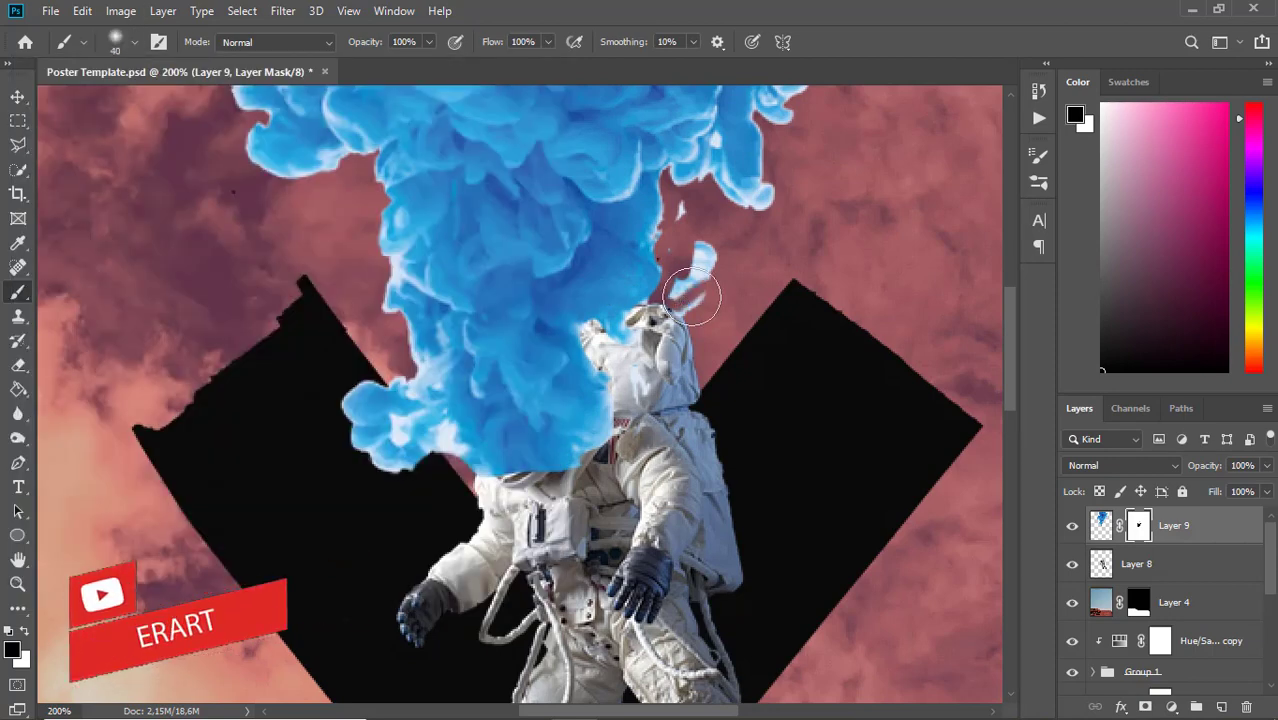
pyautogui.moveTo(691, 296); pyautogui.dragTo(692, 232)
pyautogui.scroll(5, 1008, 336)
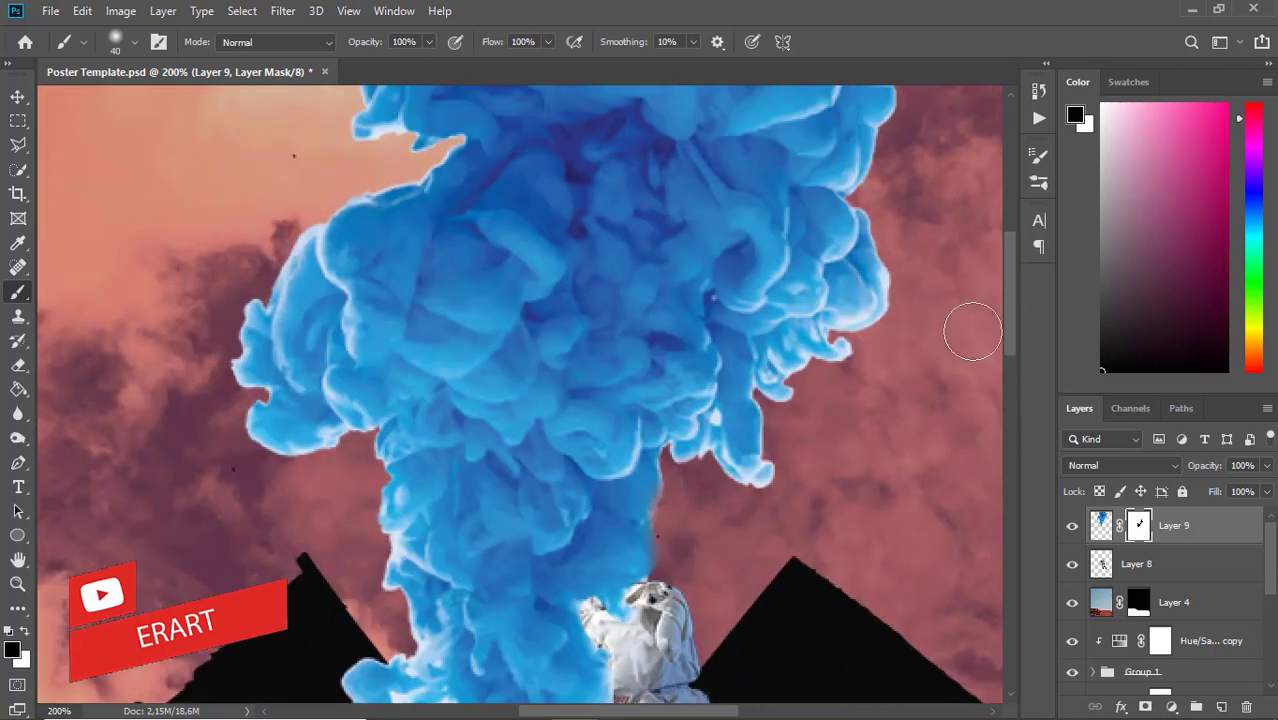
pyautogui.moveTo(807, 494)
pyautogui.mouseDown()
pyautogui.moveTo(770, 505)
pyautogui.moveTo(842, 494)
pyautogui.moveTo(936, 337)
pyautogui.moveTo(892, 218)
pyautogui.moveTo(856, 357)
pyautogui.moveTo(807, 422)
pyautogui.mouseUp()
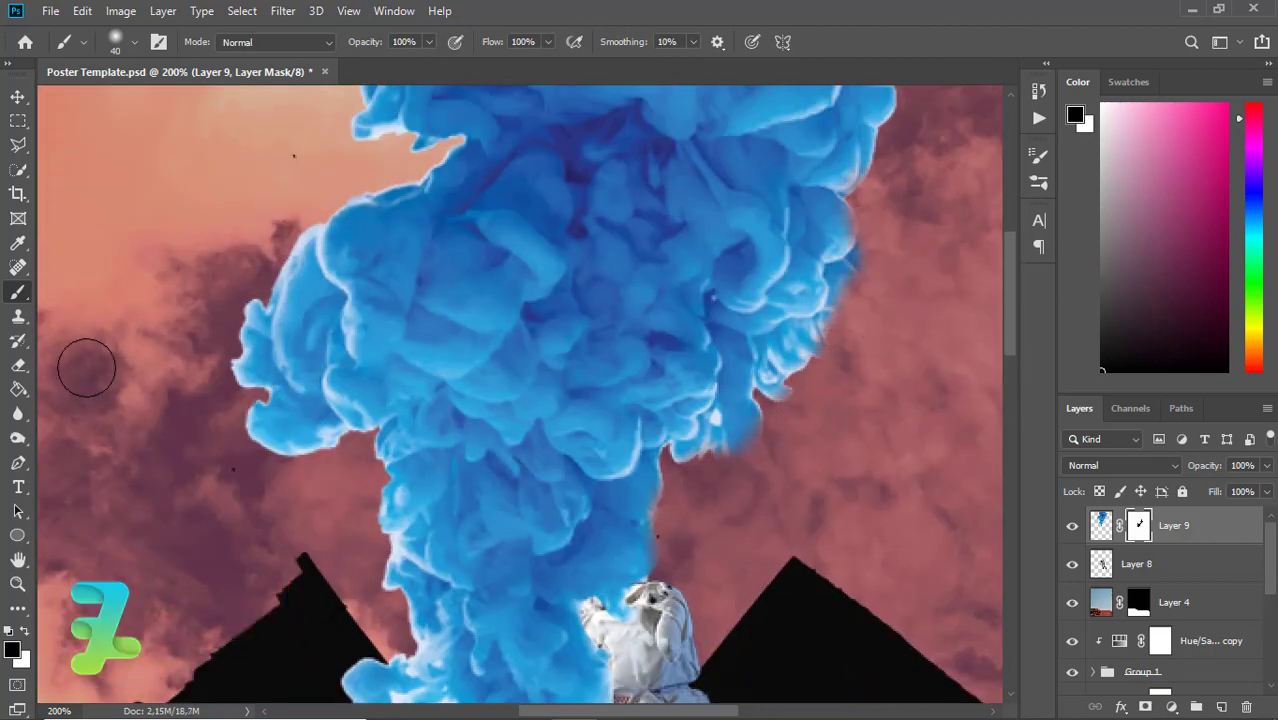
pyautogui.click(134, 42)
pyautogui.moveTo(103, 146); pyautogui.dragTo(224, 146)
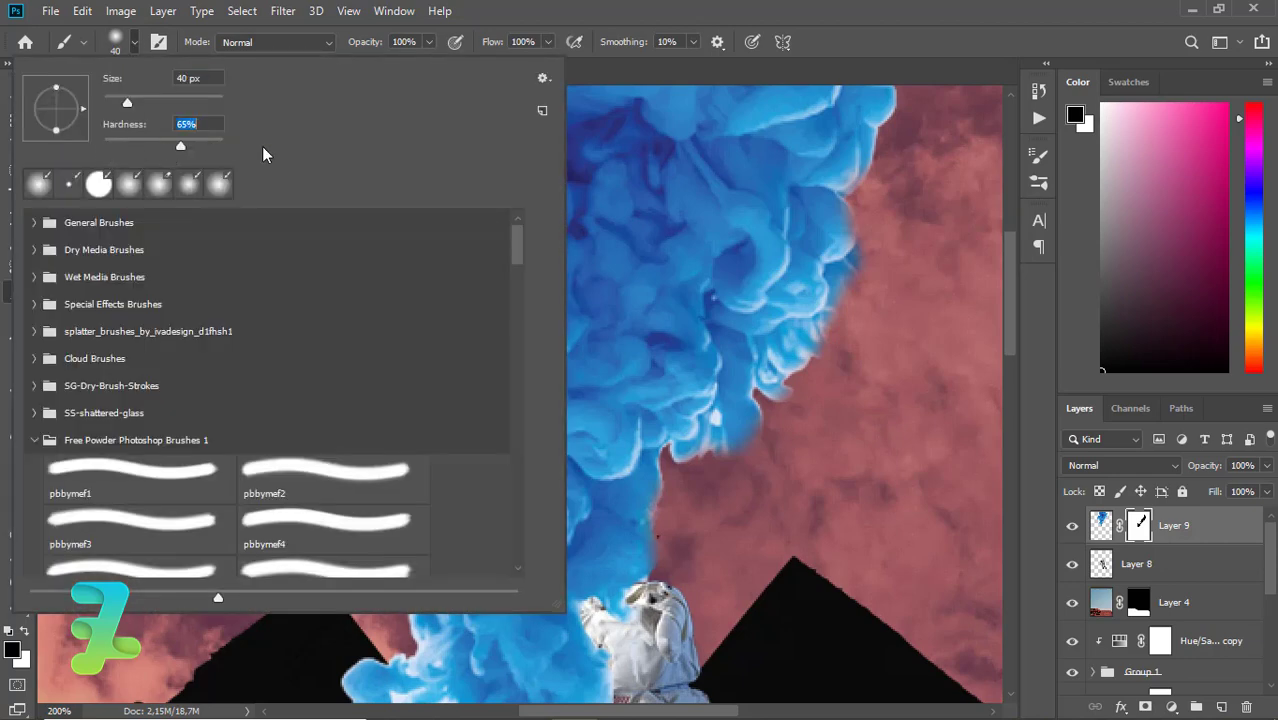
pyautogui.press('Return')
pyautogui.moveTo(1006, 280); pyautogui.dragTo(1001, 236)
pyautogui.scroll(-2, 1005, 243)
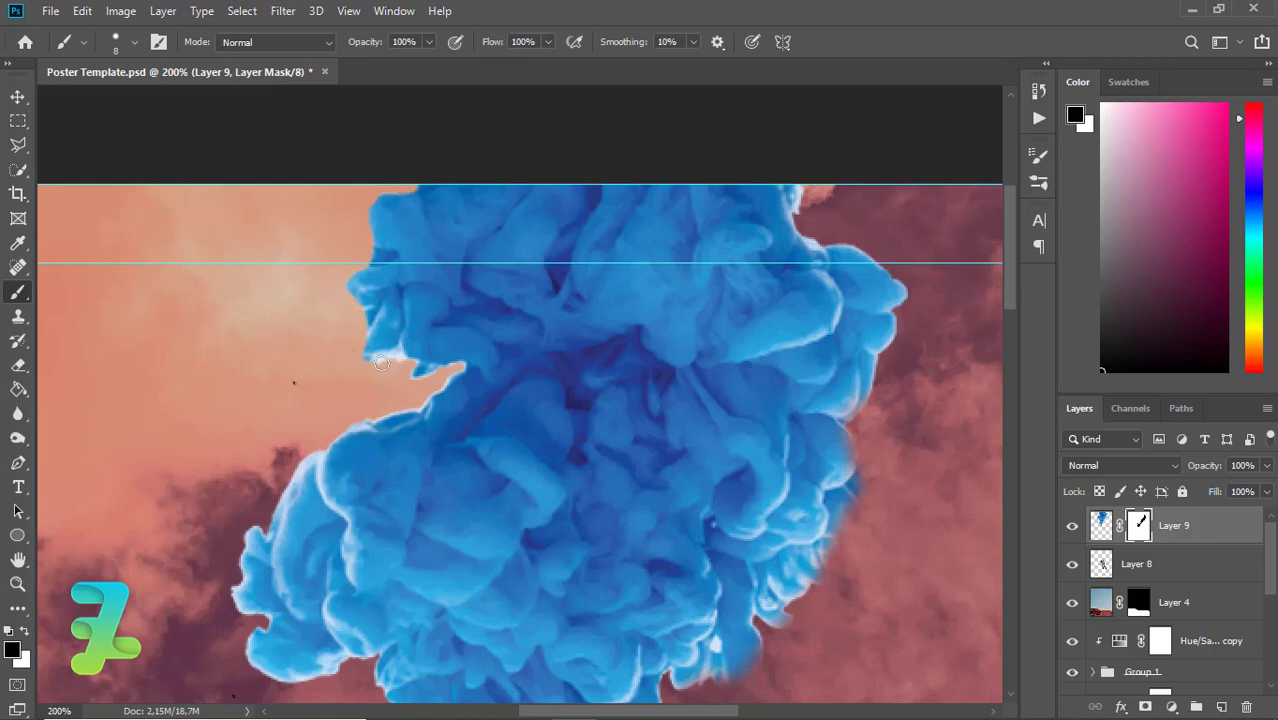
# - Trim the smoke's upper-left, lower-left and left edges on the mask
pyautogui.moveTo(460, 369); pyautogui.dragTo(410, 409)
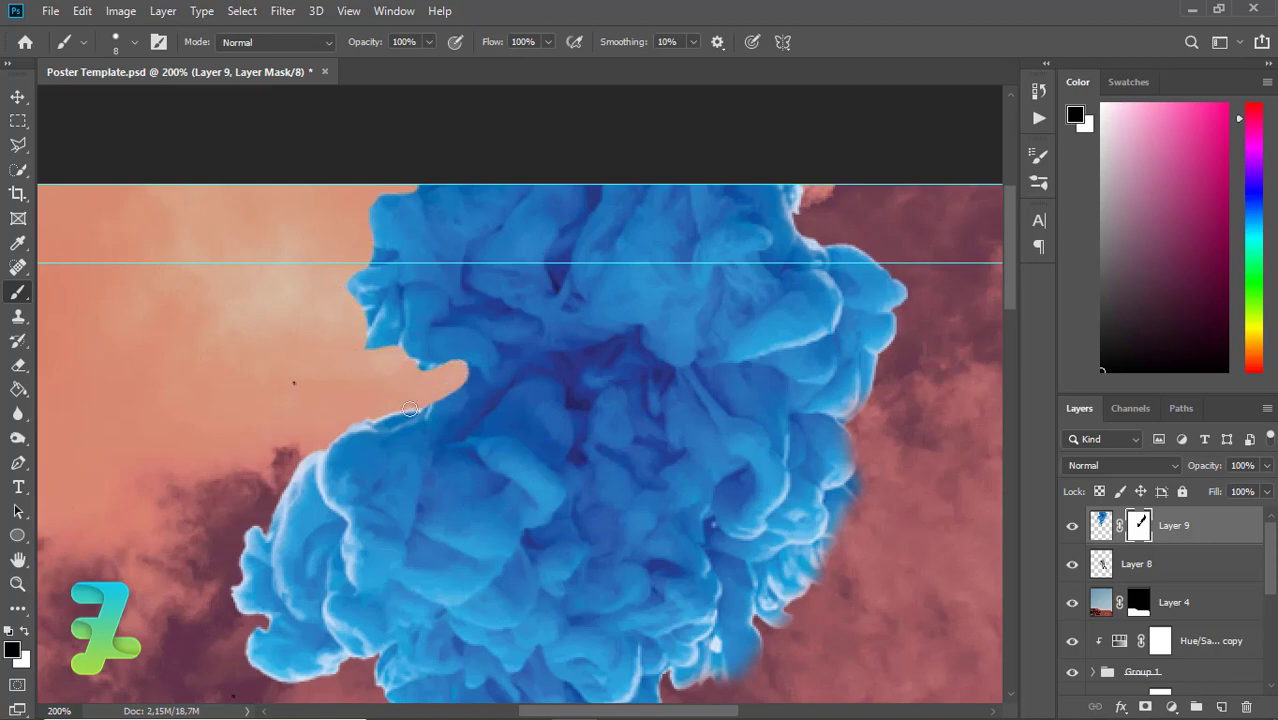
pyautogui.moveTo(268, 492); pyautogui.dragTo(235, 598)
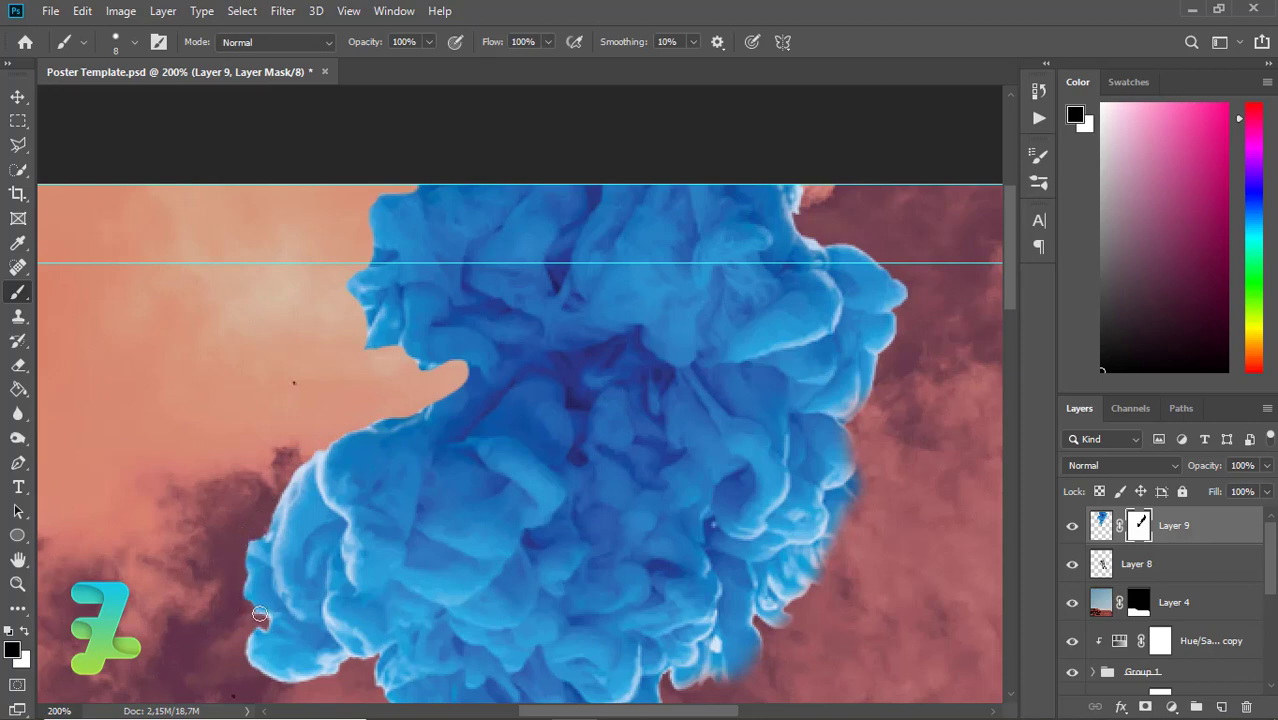
pyautogui.scroll(-1, 1015, 325)
pyautogui.scroll(-5, 1015, 325)
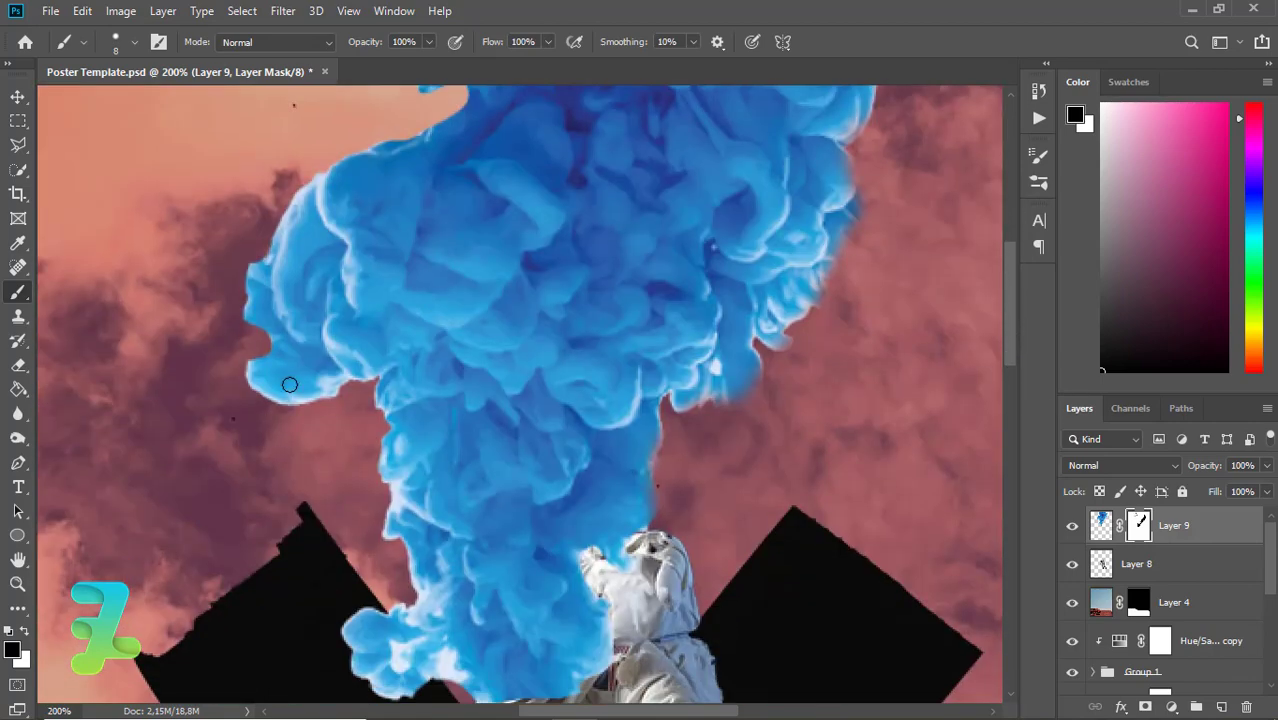
pyautogui.moveTo(240, 360); pyautogui.dragTo(255, 401)
pyautogui.moveTo(350, 399)
pyautogui.mouseDown()
pyautogui.moveTo(295, 405)
pyautogui.moveTo(241, 387)
pyautogui.mouseUp()
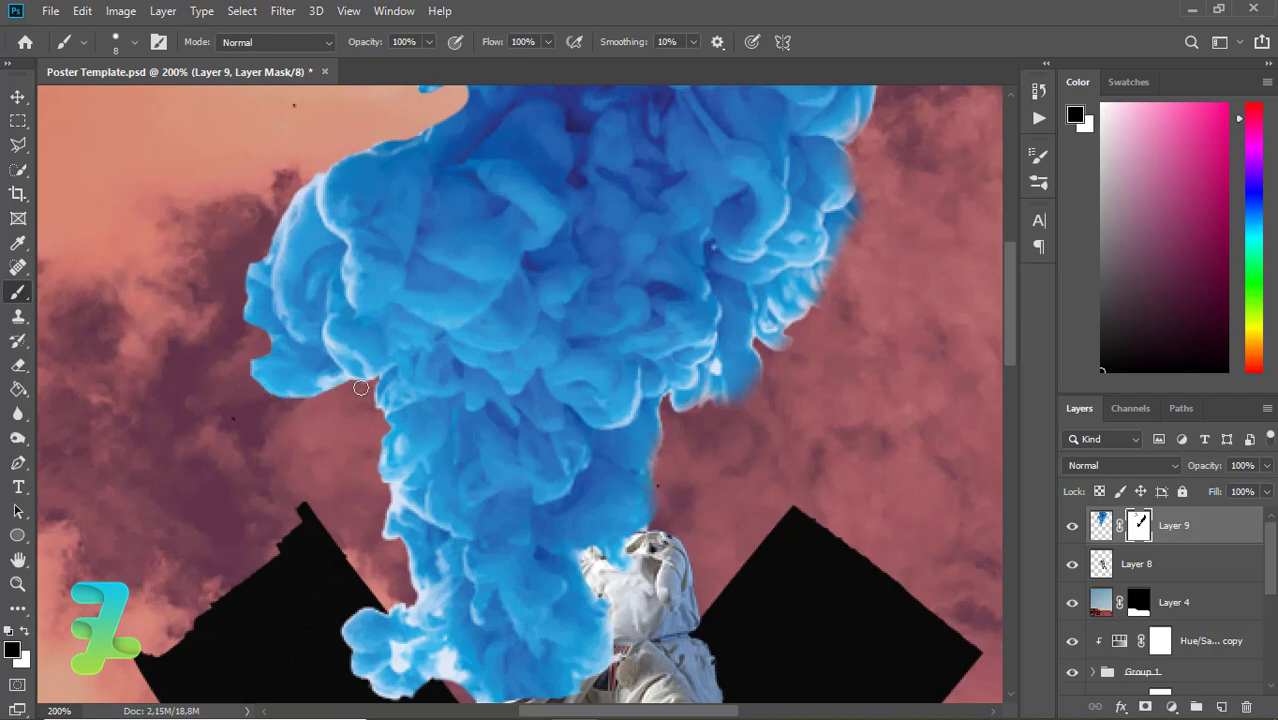
pyautogui.moveTo(379, 461); pyautogui.dragTo(387, 540)
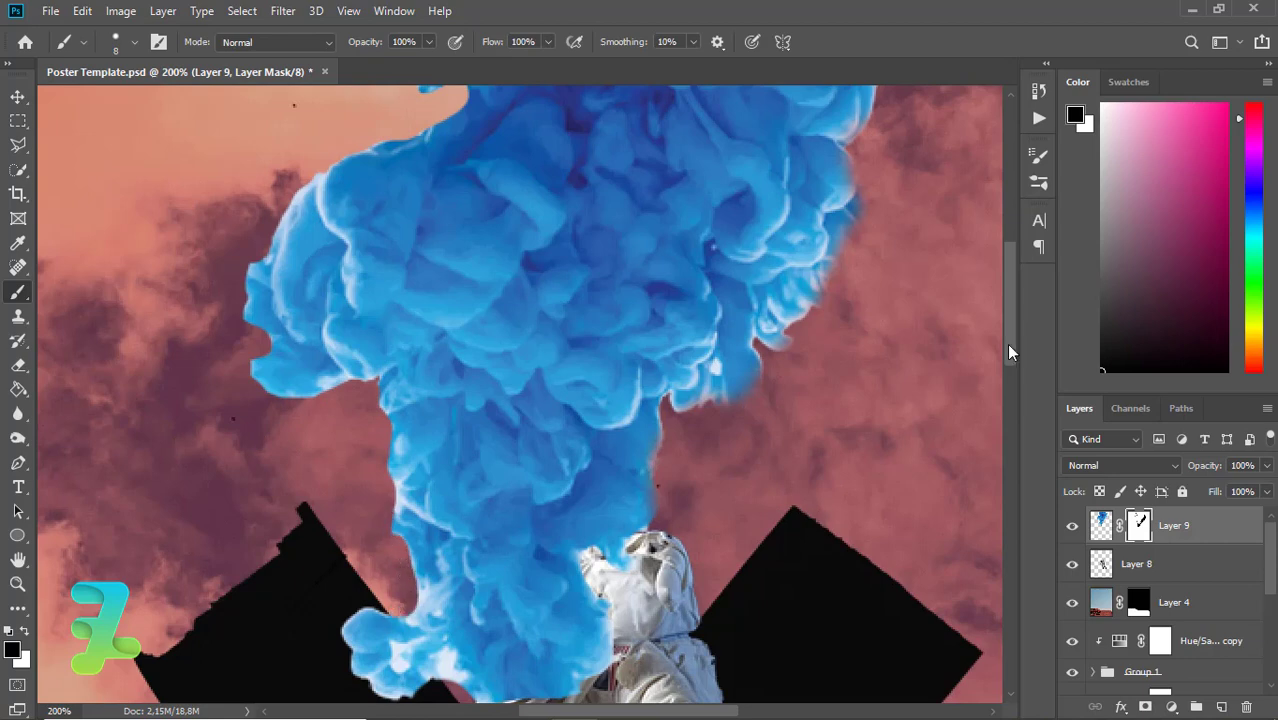
pyautogui.moveTo(1008, 343); pyautogui.dragTo(1008, 378)
pyautogui.moveTo(414, 422)
pyautogui.mouseDown()
pyautogui.moveTo(398, 470)
pyautogui.moveTo(428, 472)
pyautogui.moveTo(410, 490)
pyautogui.moveTo(440, 480)
pyautogui.moveTo(460, 495)
pyautogui.moveTo(358, 440)
pyautogui.moveTo(365, 485)
pyautogui.moveTo(405, 505)
pyautogui.moveTo(394, 517)
pyautogui.mouseUp()
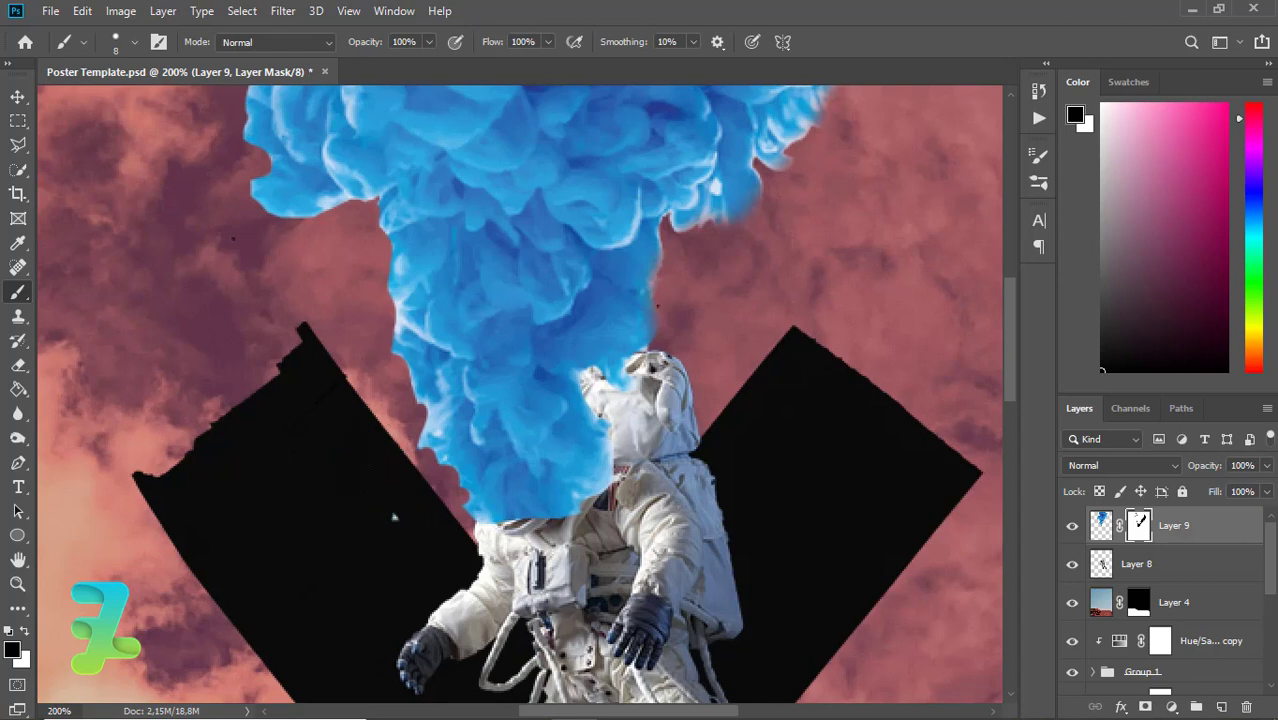
# - Refine the mask around the helmet, suit edge and glove, restoring some smoke
pyautogui.moveTo(512, 527); pyautogui.dragTo(459, 511)
pyautogui.moveTo(592, 510); pyautogui.dragTo(605, 468)
pyautogui.moveTo(616, 420); pyautogui.dragTo(648, 365)
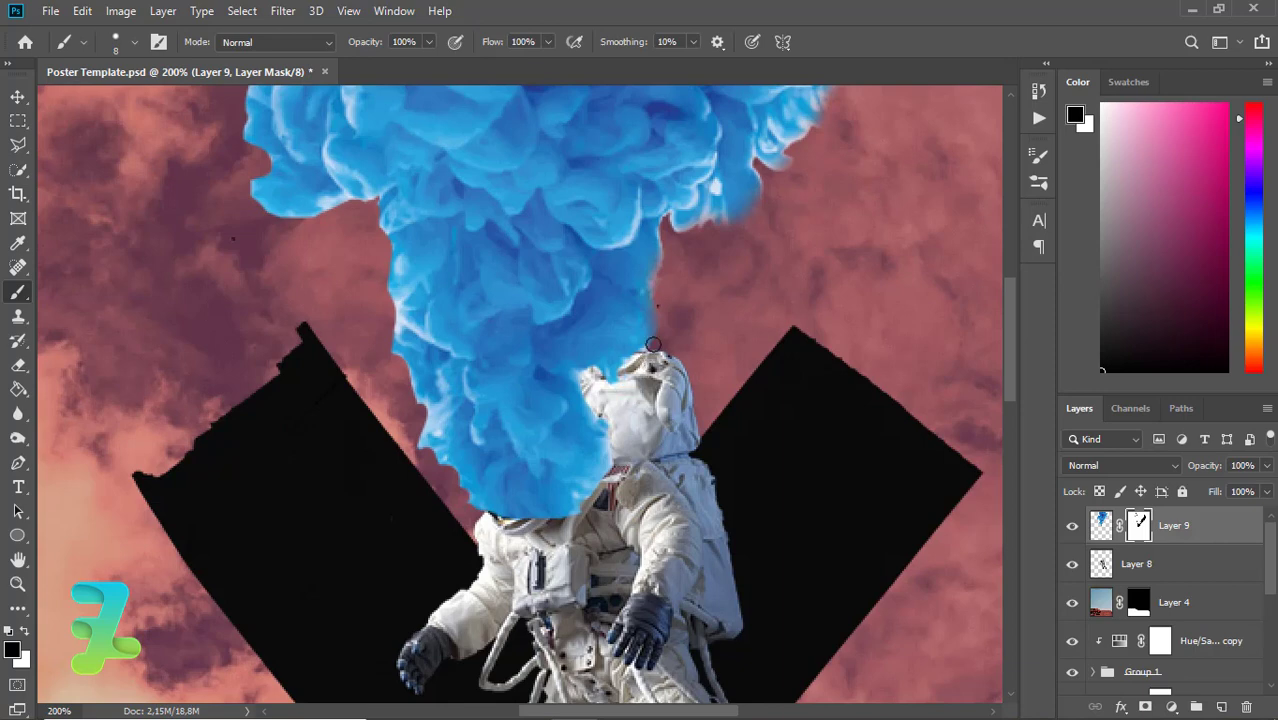
pyautogui.moveTo(665, 223); pyautogui.dragTo(660, 280)
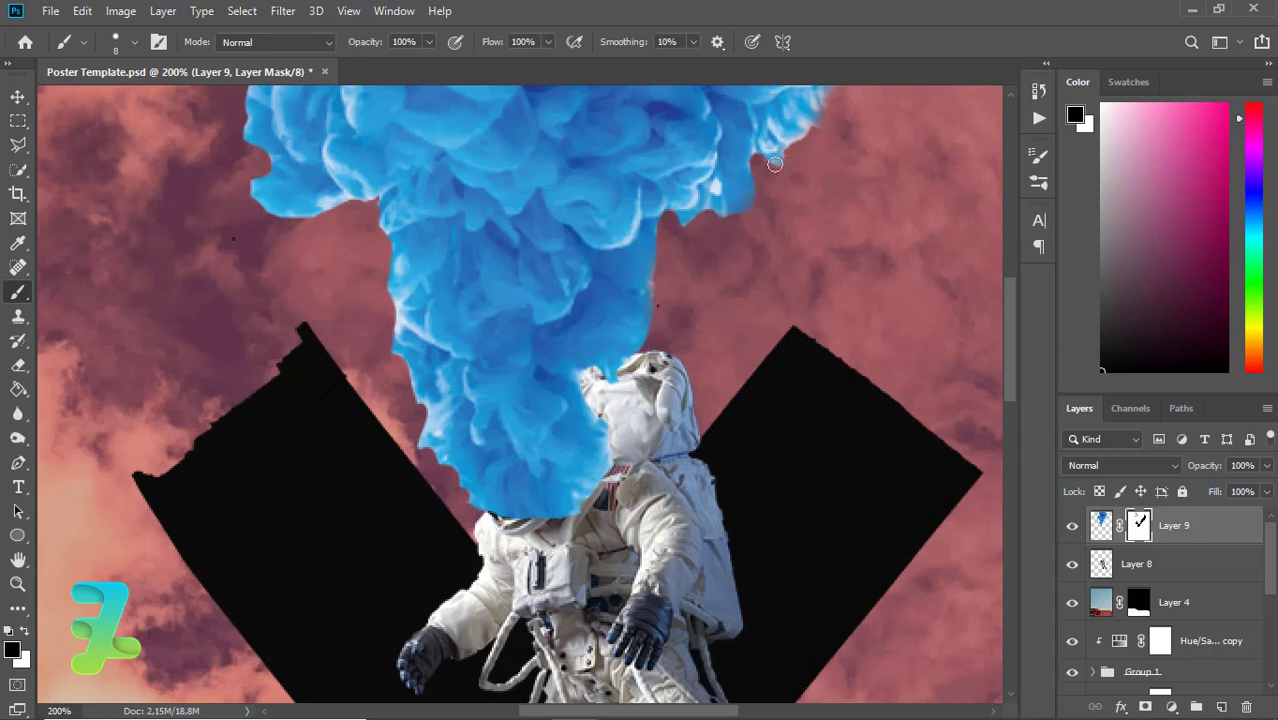
pyautogui.scroll(2, 1005, 270)
pyautogui.keyDown('alt'); pyautogui.scroll(2, 880, 321); pyautogui.keyUp('alt')
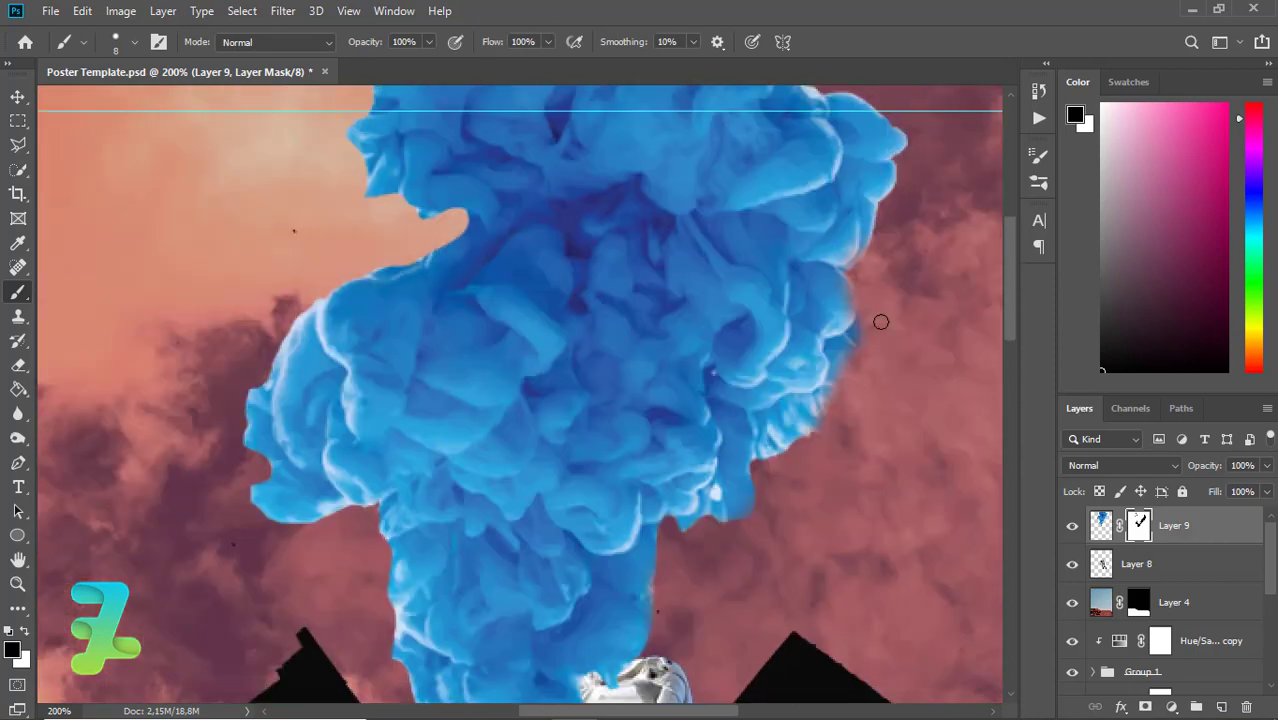
# - Clean the wispy fringes along the smoke's right and top-right edges
pyautogui.moveTo(800, 430)
pyautogui.mouseDown()
pyautogui.moveTo(857, 329)
pyautogui.moveTo(770, 421)
pyautogui.moveTo(764, 461)
pyautogui.moveTo(770, 434)
pyautogui.mouseUp()
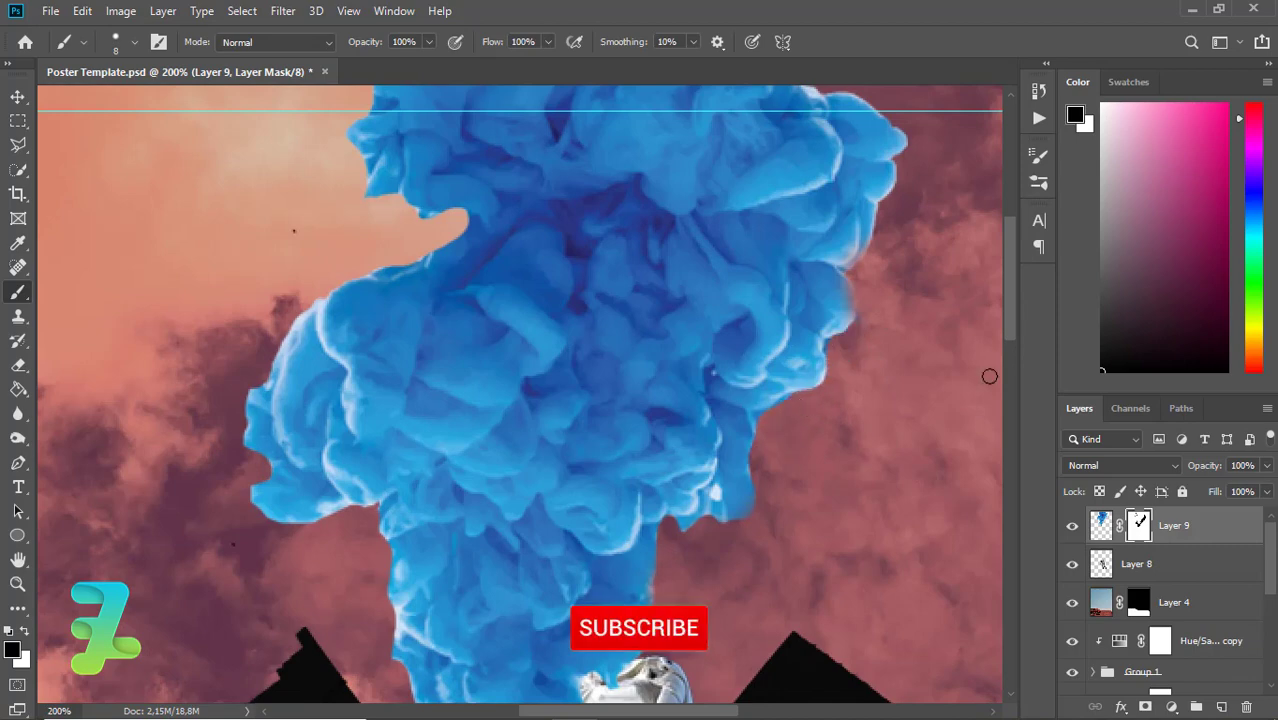
pyautogui.scroll(2, 1003, 288)
pyautogui.moveTo(859, 391)
pyautogui.mouseDown()
pyautogui.moveTo(847, 365)
pyautogui.moveTo(900, 275)
pyautogui.mouseUp()
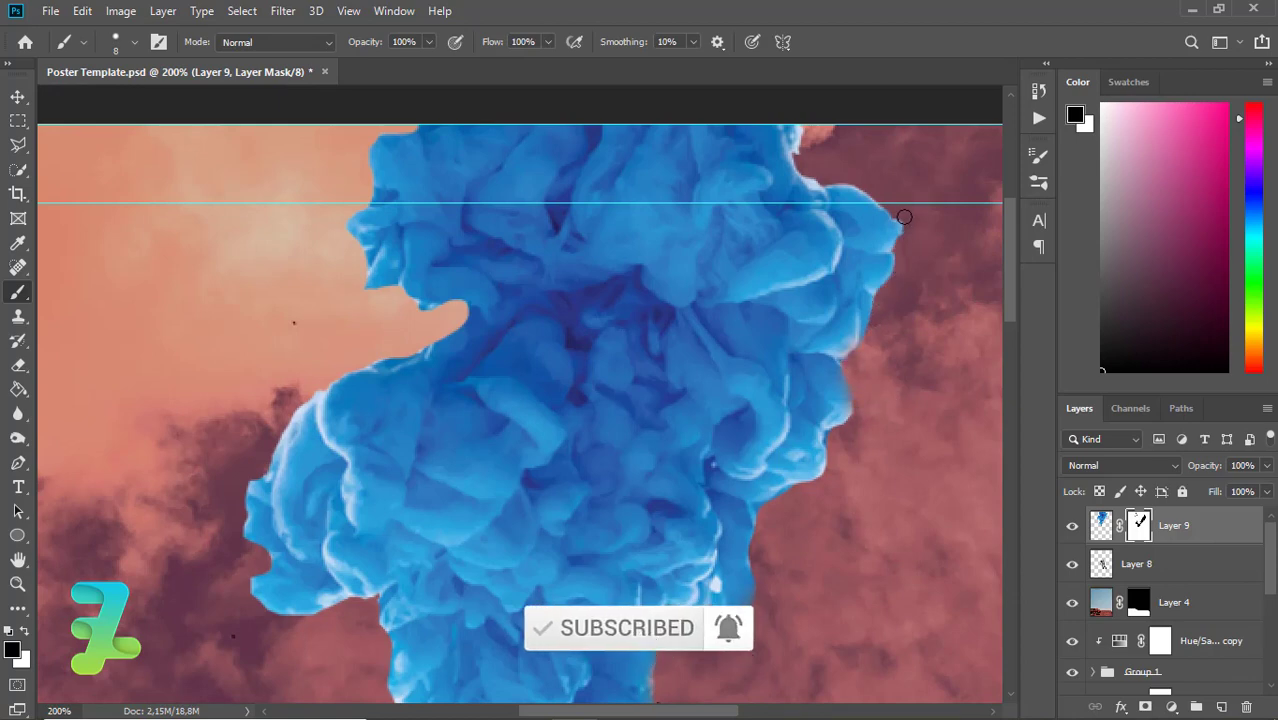
pyautogui.moveTo(813, 182); pyautogui.dragTo(792, 121)
pyautogui.moveTo(1007, 219); pyautogui.dragTo(1008, 262)
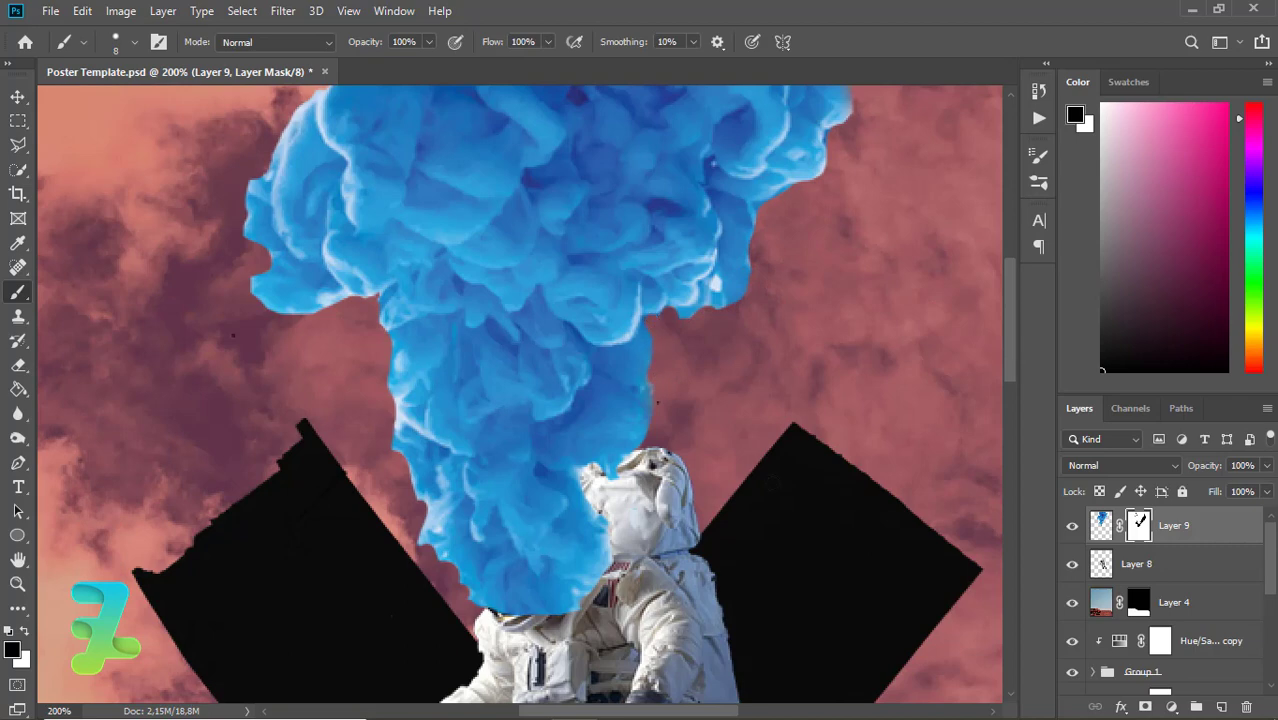
pyautogui.hotkey('ctrl', '-')
pyautogui.hotkey('ctrl', '-')
pyautogui.hotkey('ctrl', '-')
pyautogui.hotkey('ctrl', '-')
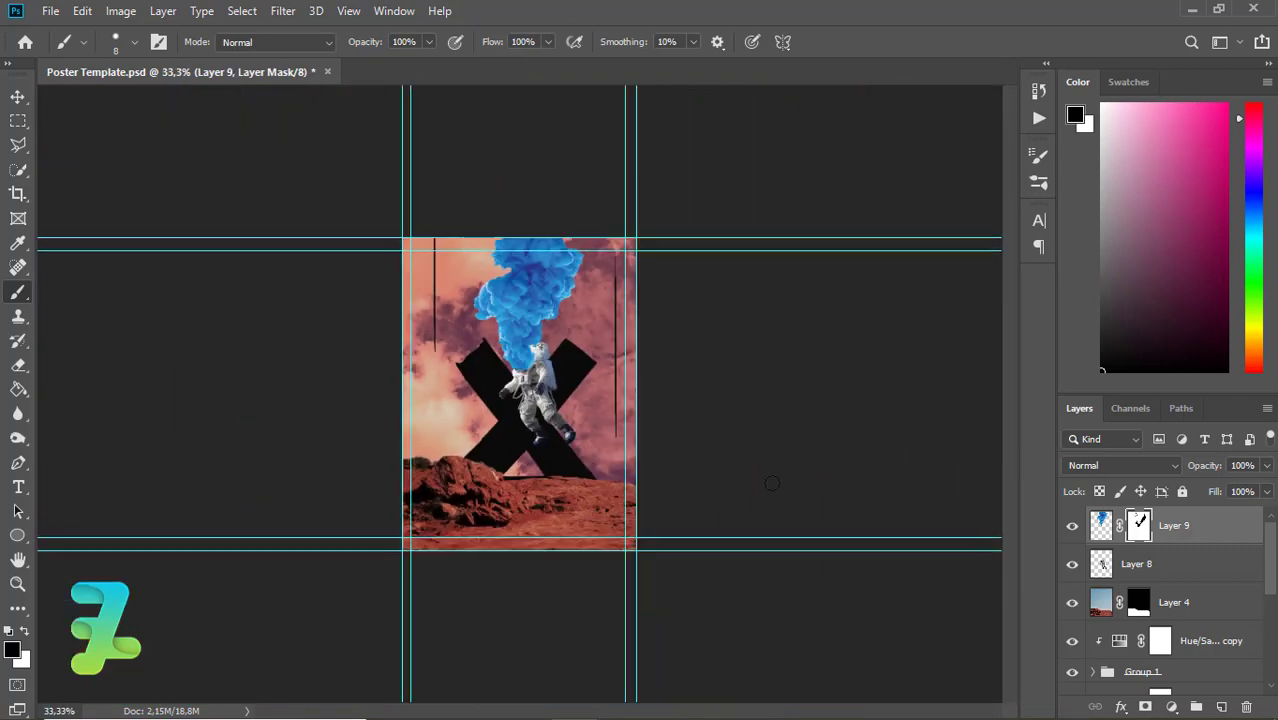
# - Recolour the smoke pink with a clipped Hue/Saturation (Hue +117, Saturation -14, Lightness -12) and add Color Balance
pyautogui.hotkey('ctrl', '+')
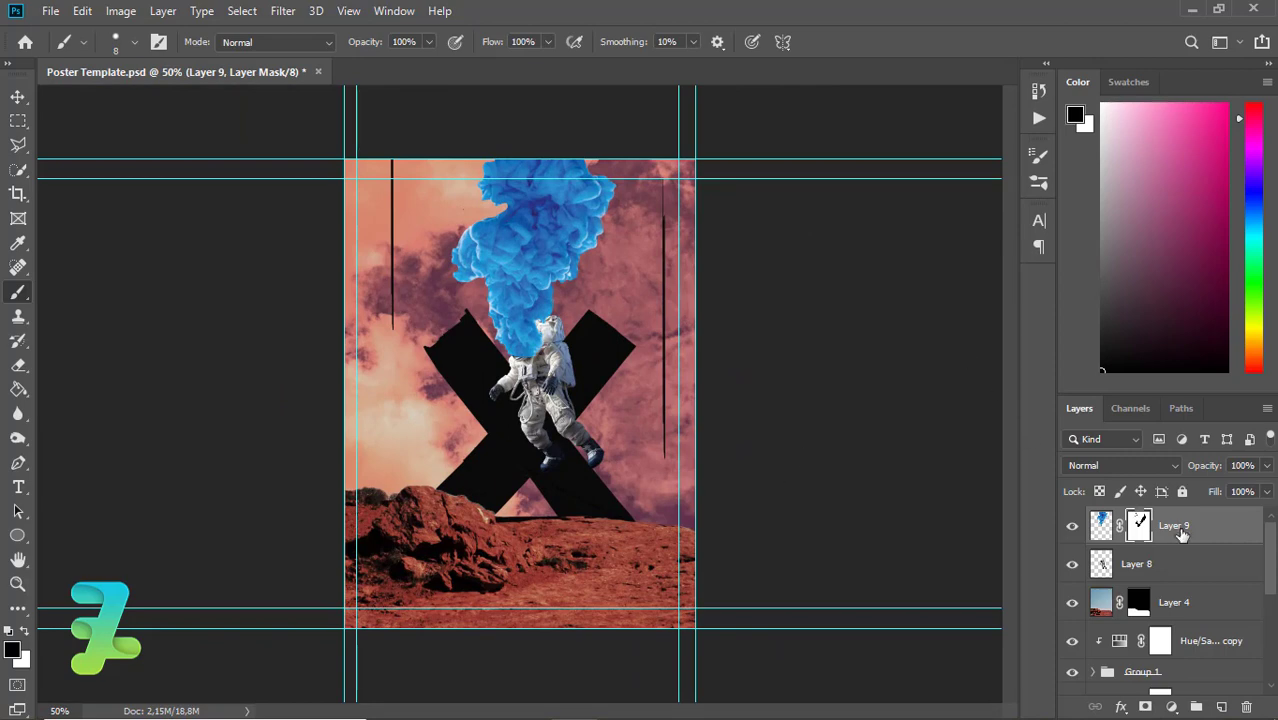
pyautogui.click(1168, 706)
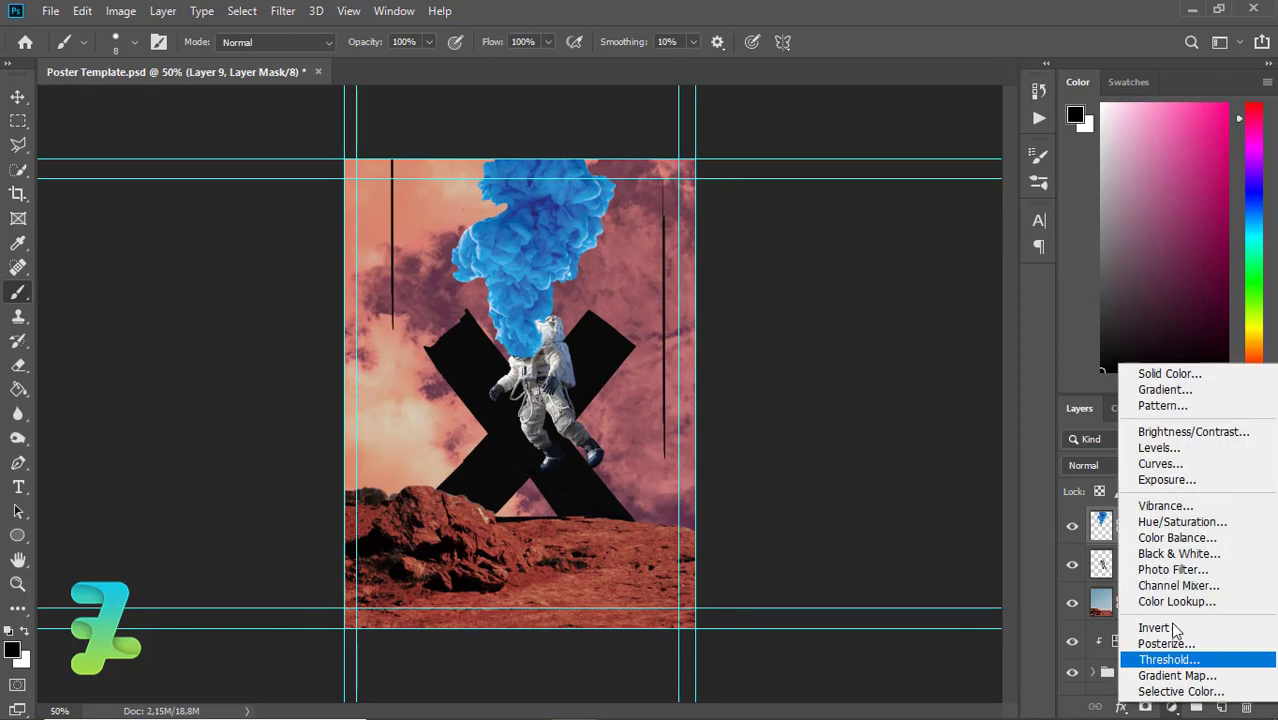
pyautogui.click(1180, 522)
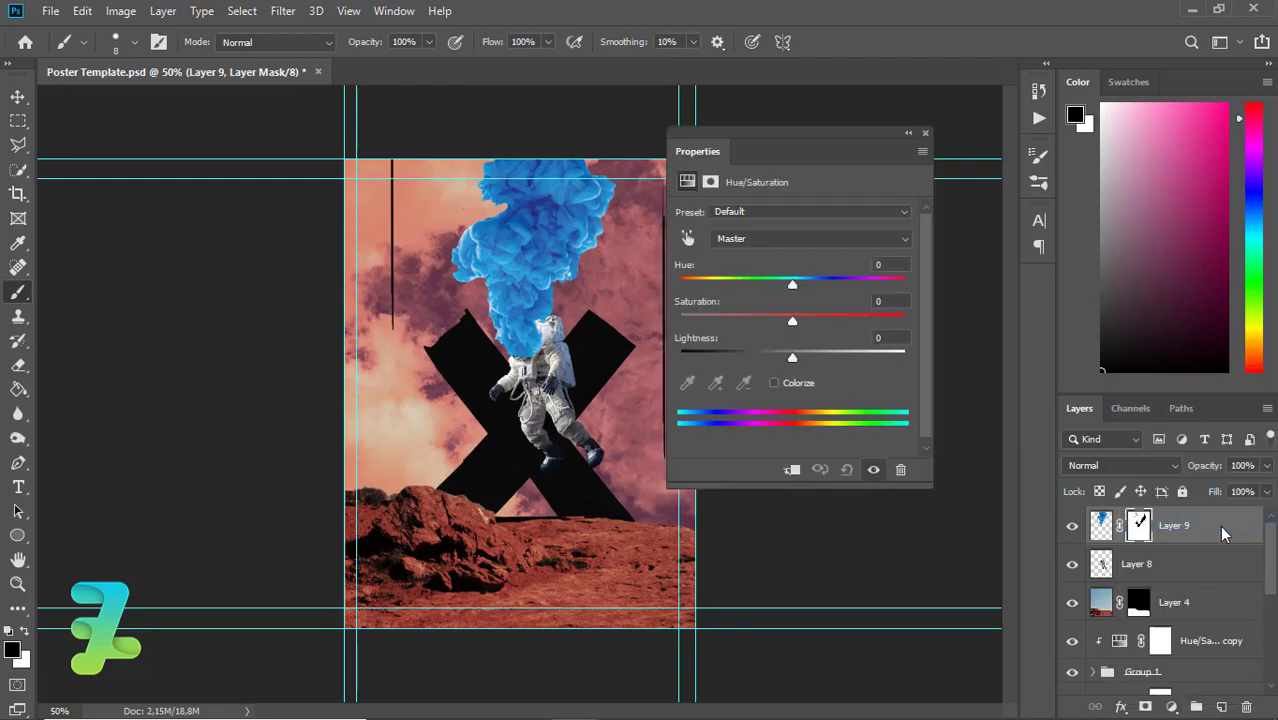
pyautogui.rightClick(1238, 531)
pyautogui.click(1093, 360)
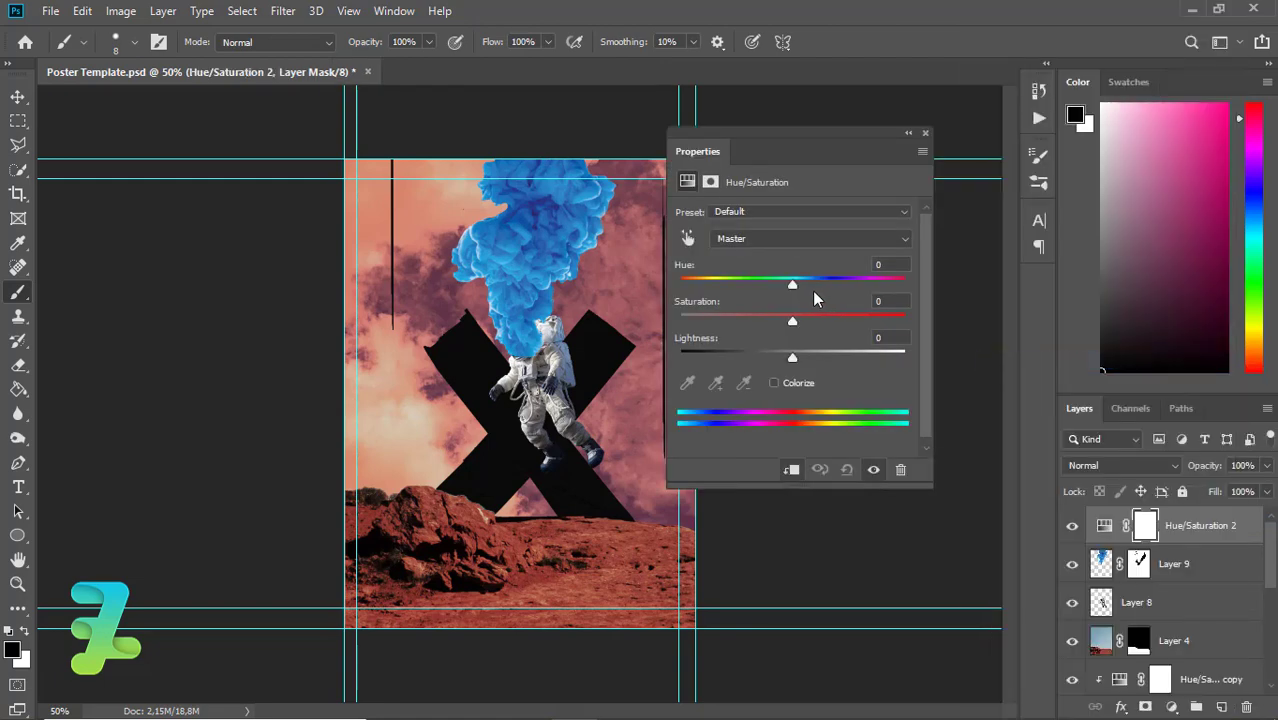
pyautogui.moveTo(783, 285)
pyautogui.mouseDown()
pyautogui.moveTo(680, 287)
pyautogui.moveTo(910, 289)
pyautogui.moveTo(669, 296)
pyautogui.moveTo(888, 285)
pyautogui.moveTo(854, 283)
pyautogui.moveTo(876, 285)
pyautogui.mouseUp()
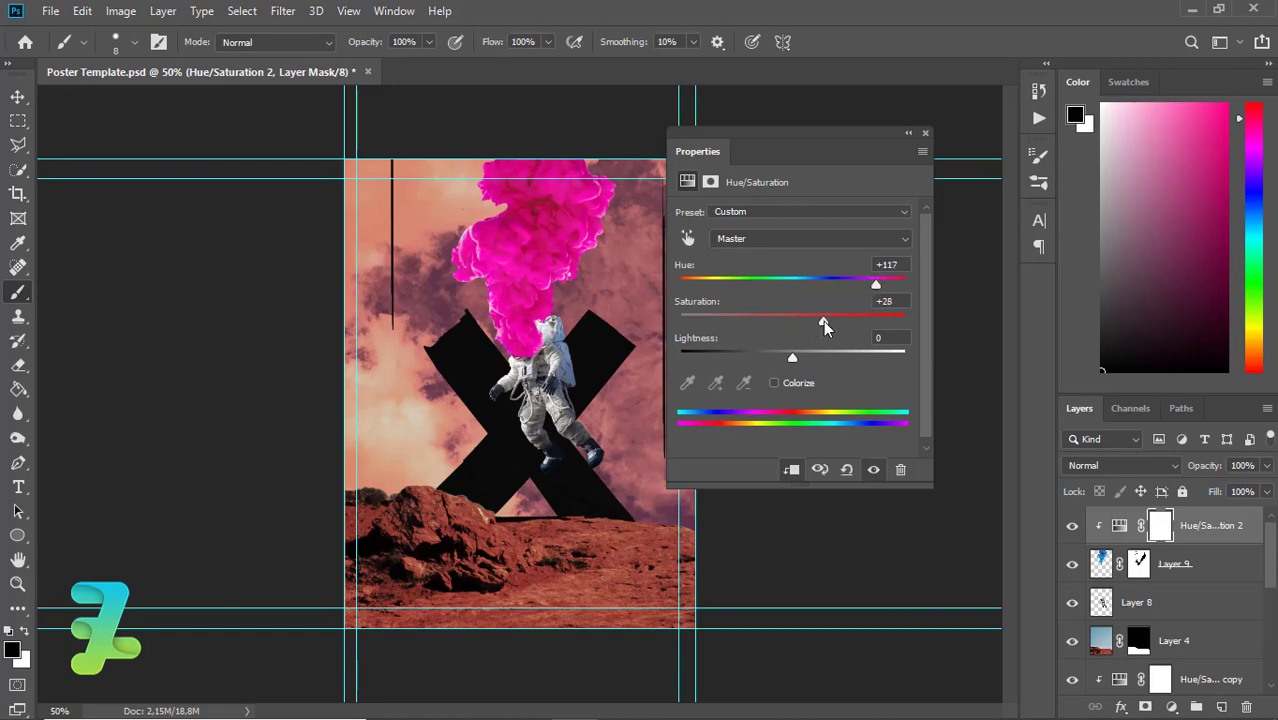
pyautogui.moveTo(823, 325)
pyautogui.mouseDown()
pyautogui.moveTo(864, 322)
pyautogui.moveTo(764, 327)
pyautogui.moveTo(780, 358)
pyautogui.mouseUp()
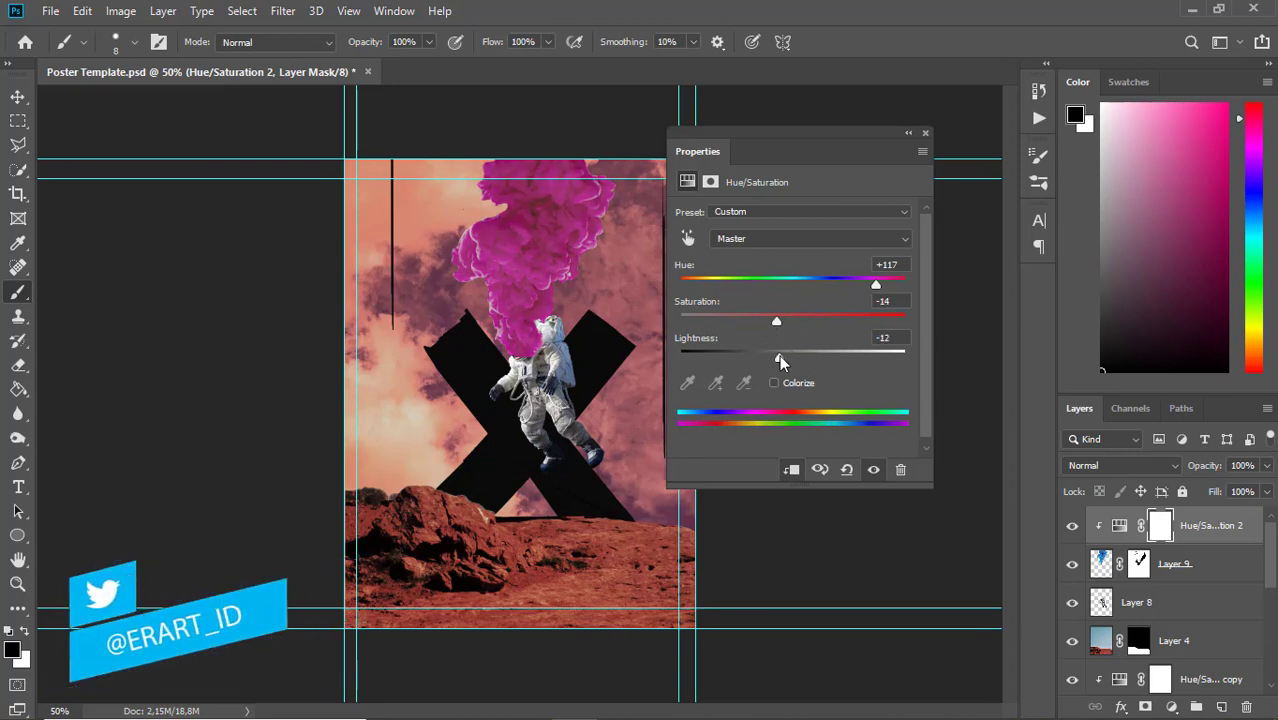
pyautogui.click(1172, 707)
pyautogui.click(1190, 545)
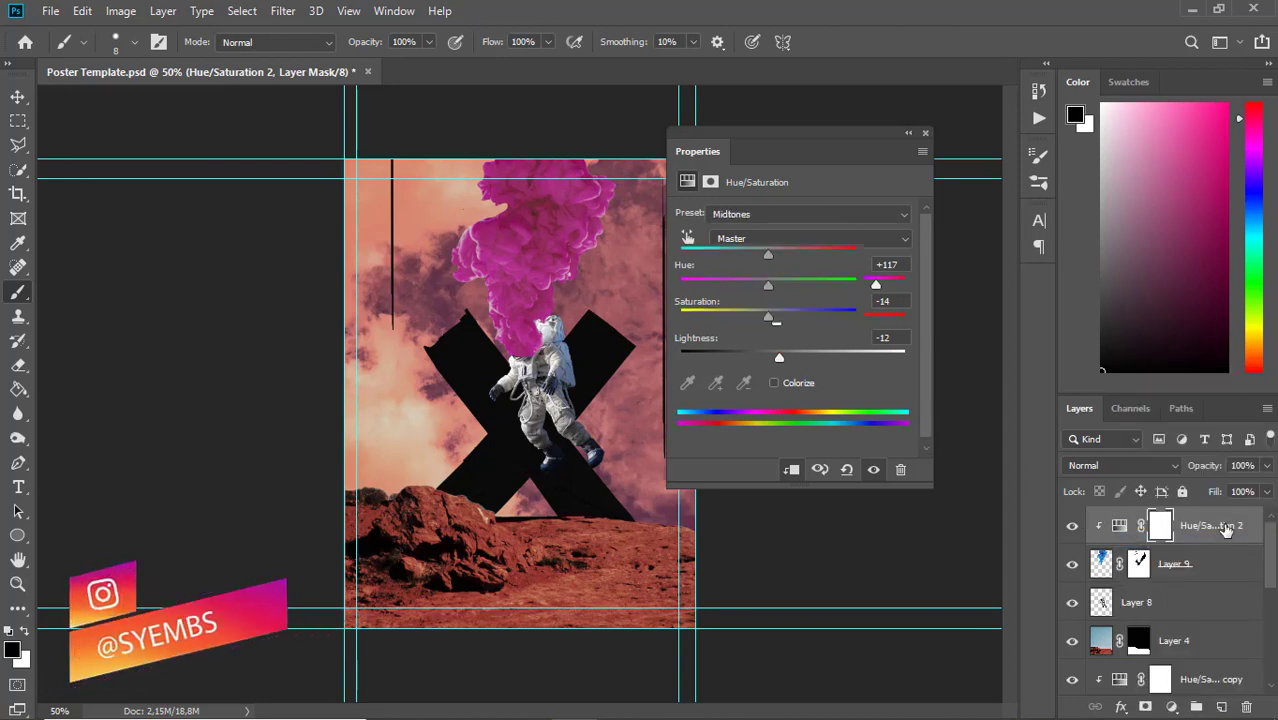
# - Clip Color Balance 1 to the smoke with Cyan-Red +28, Magenta-Green +6, Yellow-Blue +6
pyautogui.rightClick(1224, 527)
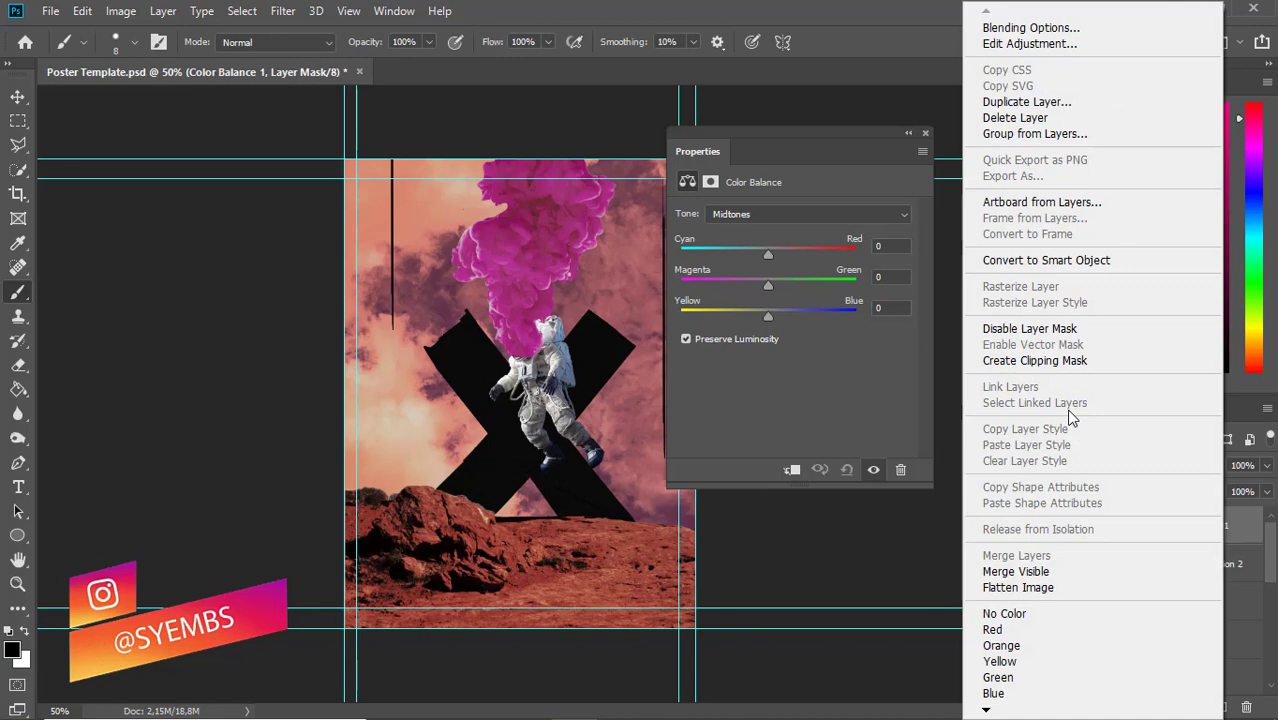
pyautogui.click(1044, 364)
pyautogui.moveTo(736, 318); pyautogui.dragTo(772, 318)
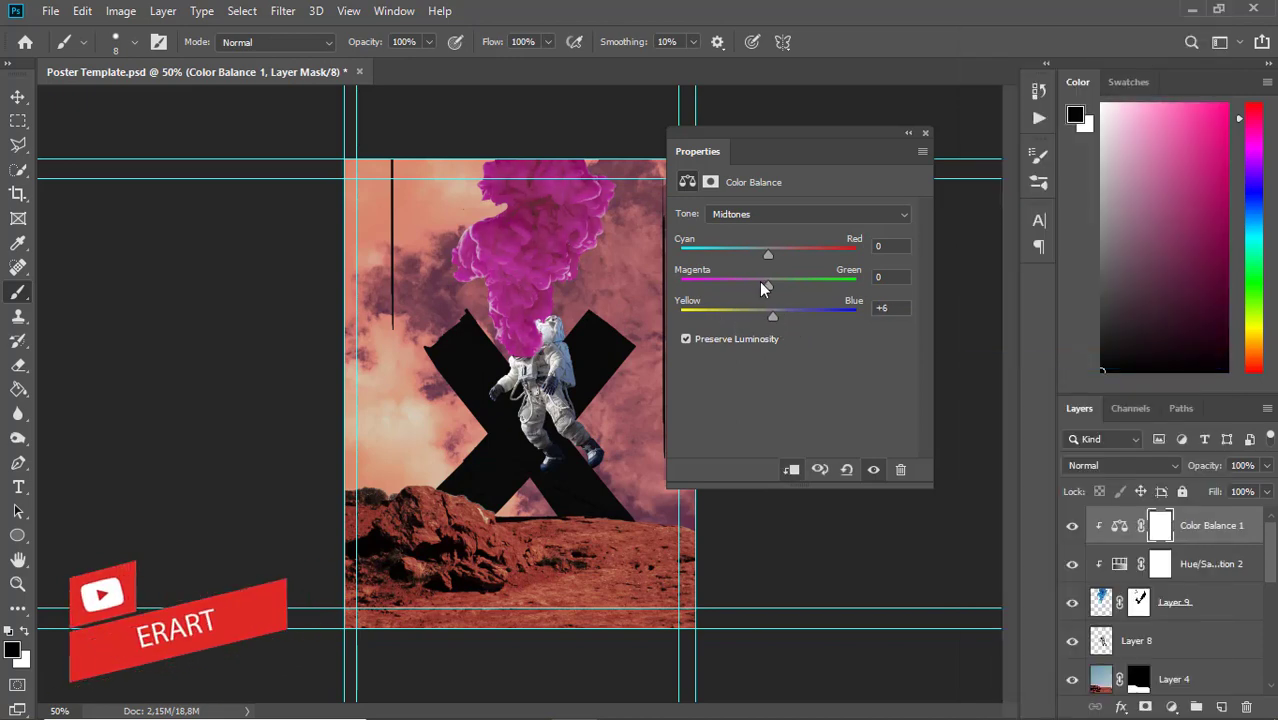
pyautogui.moveTo(768, 286)
pyautogui.mouseDown()
pyautogui.moveTo(747, 296)
pyautogui.moveTo(772, 295)
pyautogui.mouseUp()
pyautogui.moveTo(803, 255); pyautogui.dragTo(792, 258)
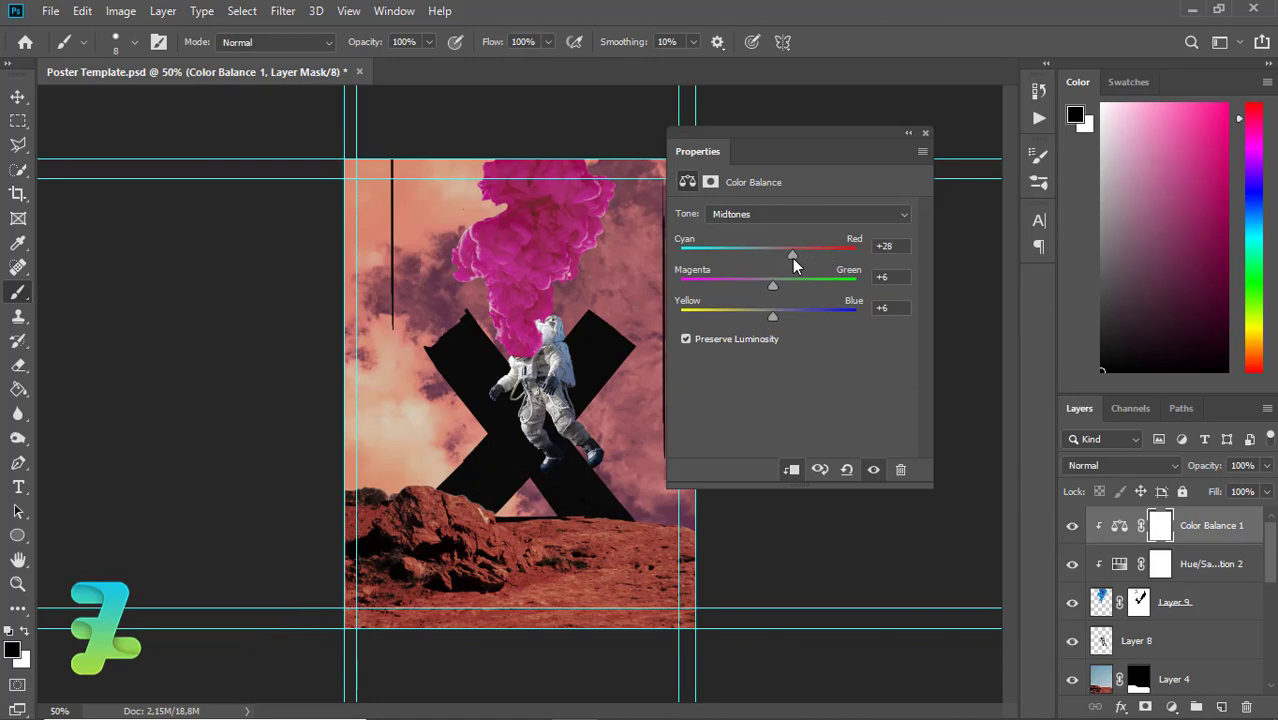
pyautogui.click(926, 133)
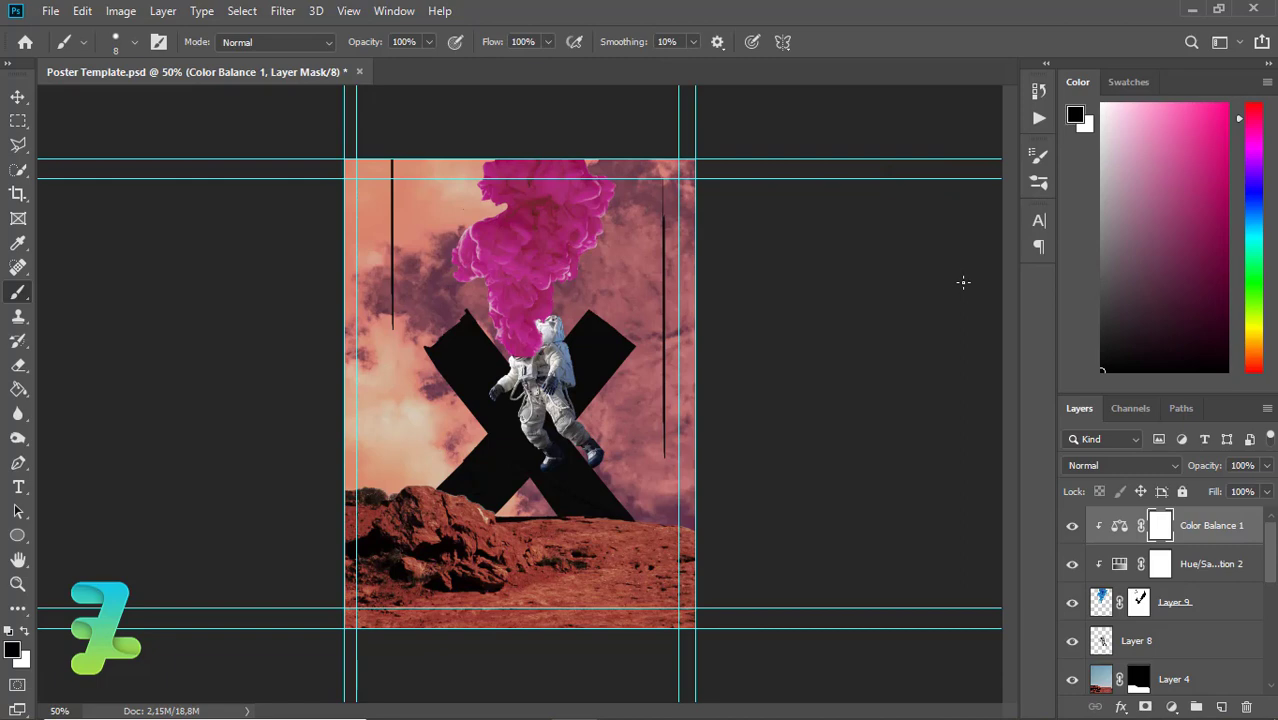
# - Select Layer 4 and add a clipped Vibrance 2 layer with Vibrance -14, Saturation +15
pyautogui.press('v')
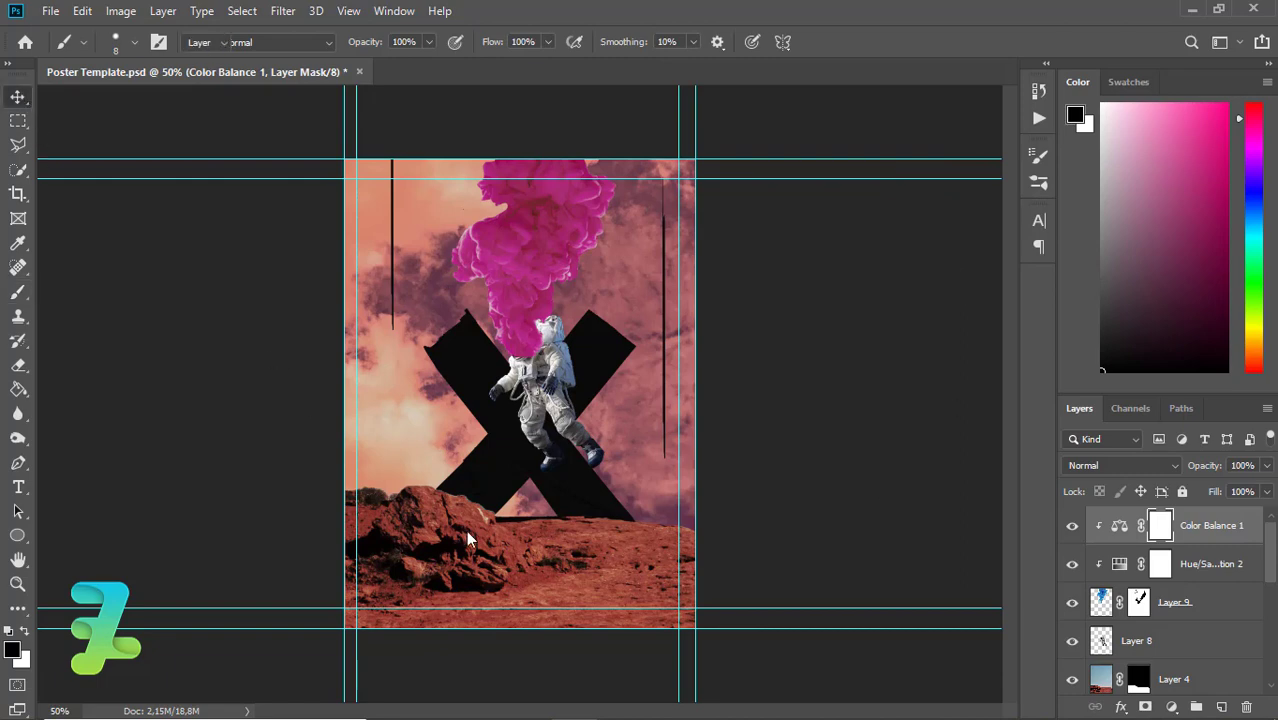
pyautogui.click(1147, 664)
pyautogui.click(1172, 707)
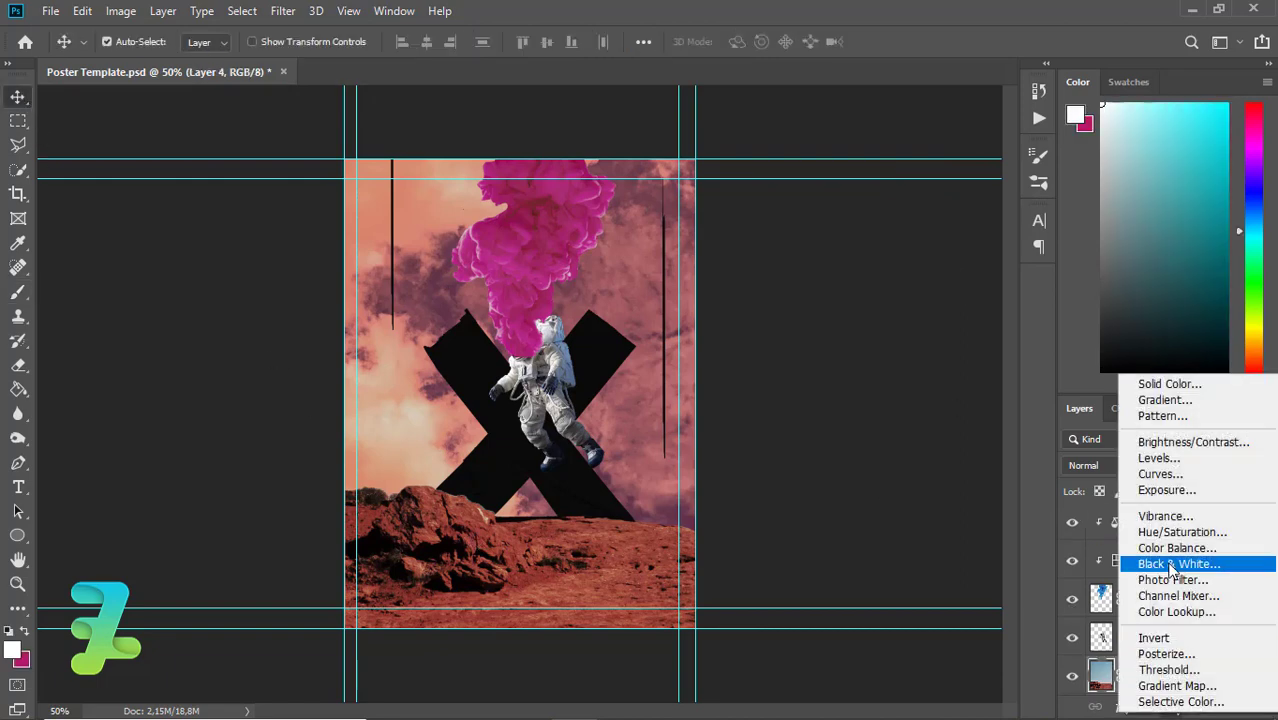
pyautogui.click(1180, 518)
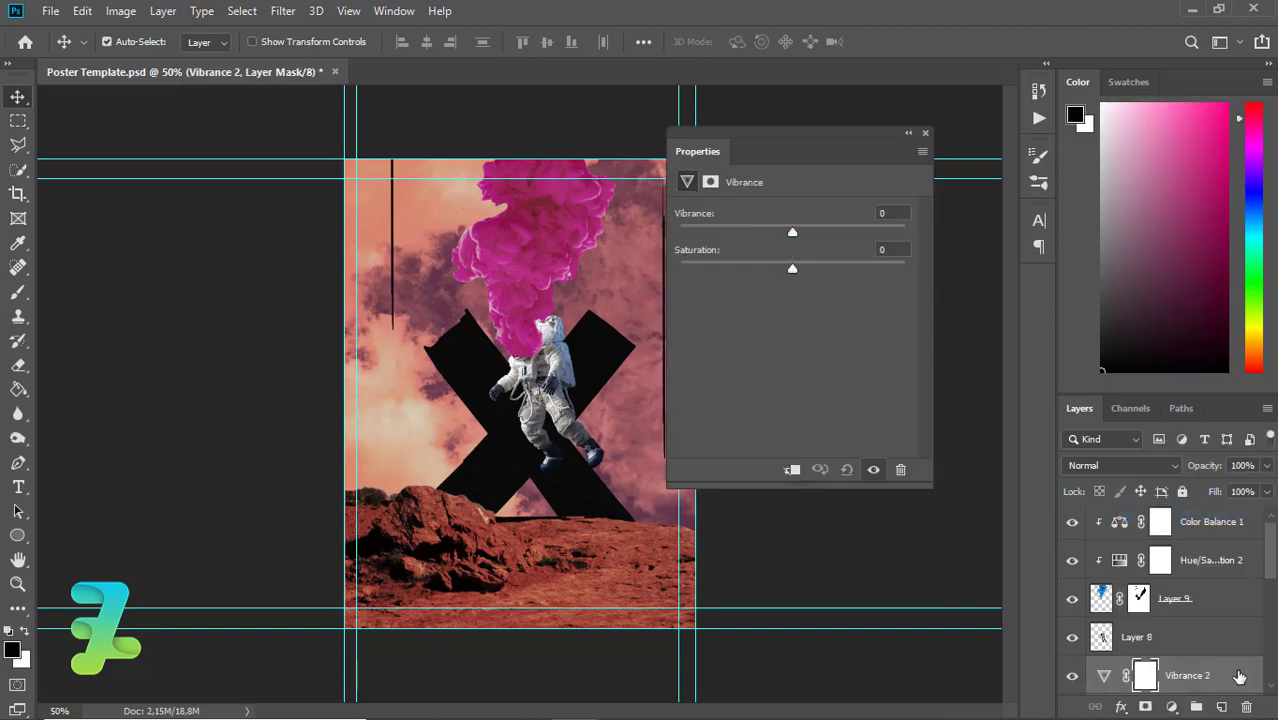
pyautogui.rightClick(1238, 672)
pyautogui.click(1045, 361)
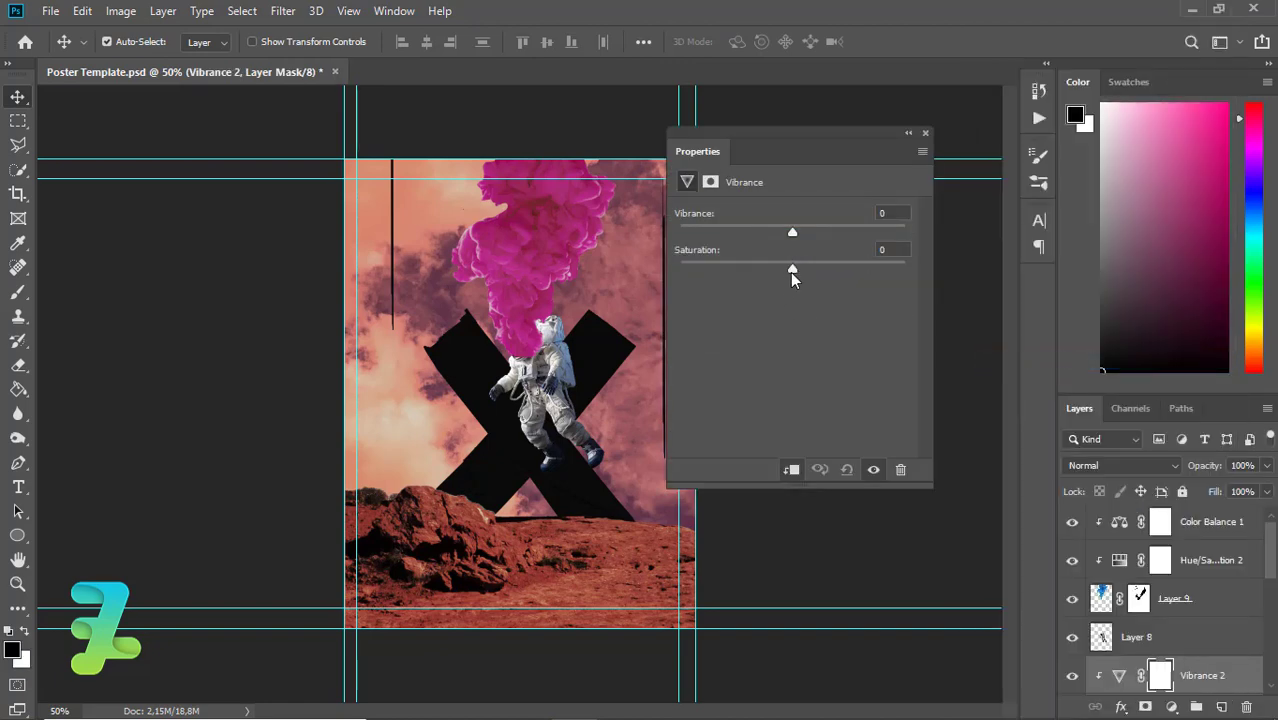
pyautogui.moveTo(792, 269)
pyautogui.mouseDown()
pyautogui.moveTo(758, 270)
pyautogui.moveTo(842, 272)
pyautogui.moveTo(809, 274)
pyautogui.moveTo(758, 233)
pyautogui.moveTo(833, 240)
pyautogui.moveTo(756, 245)
pyautogui.moveTo(793, 245)
pyautogui.moveTo(779, 253)
pyautogui.mouseUp()
# - Clip a Levels layer to the background with input levels 0, 1.10, 229 and output 0–198
pyautogui.click(1172, 707)
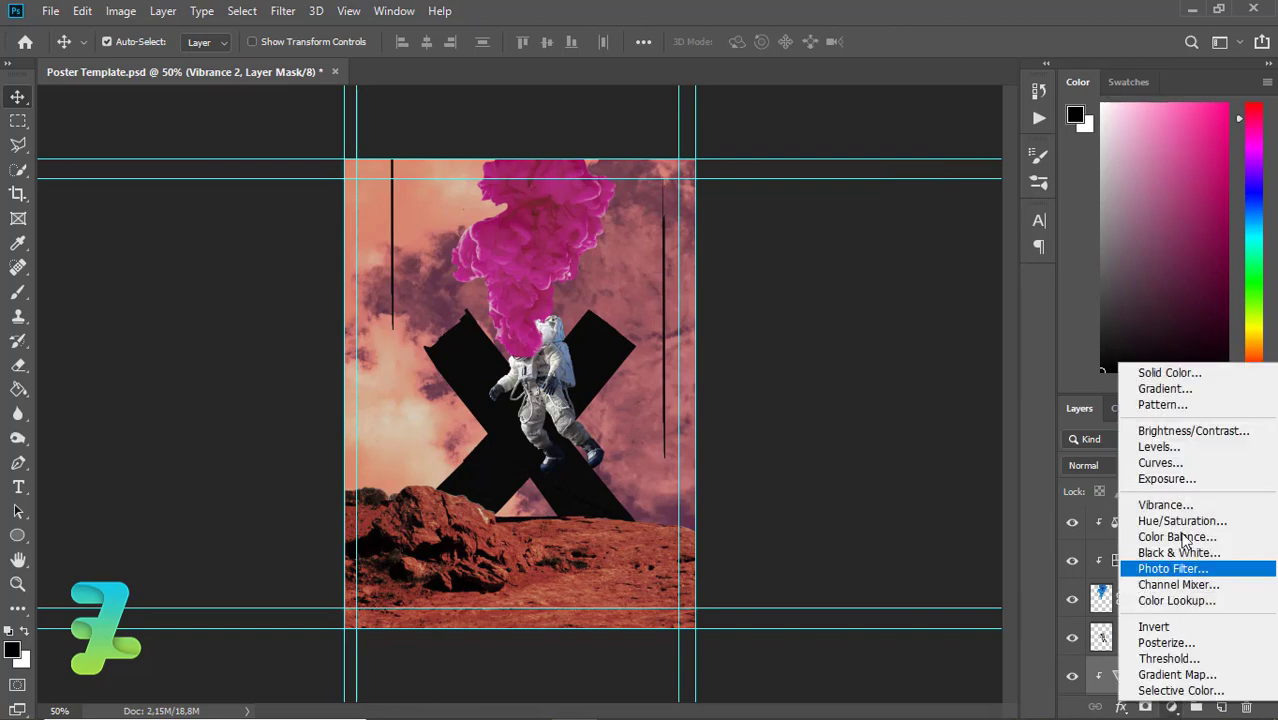
pyautogui.click(1159, 447)
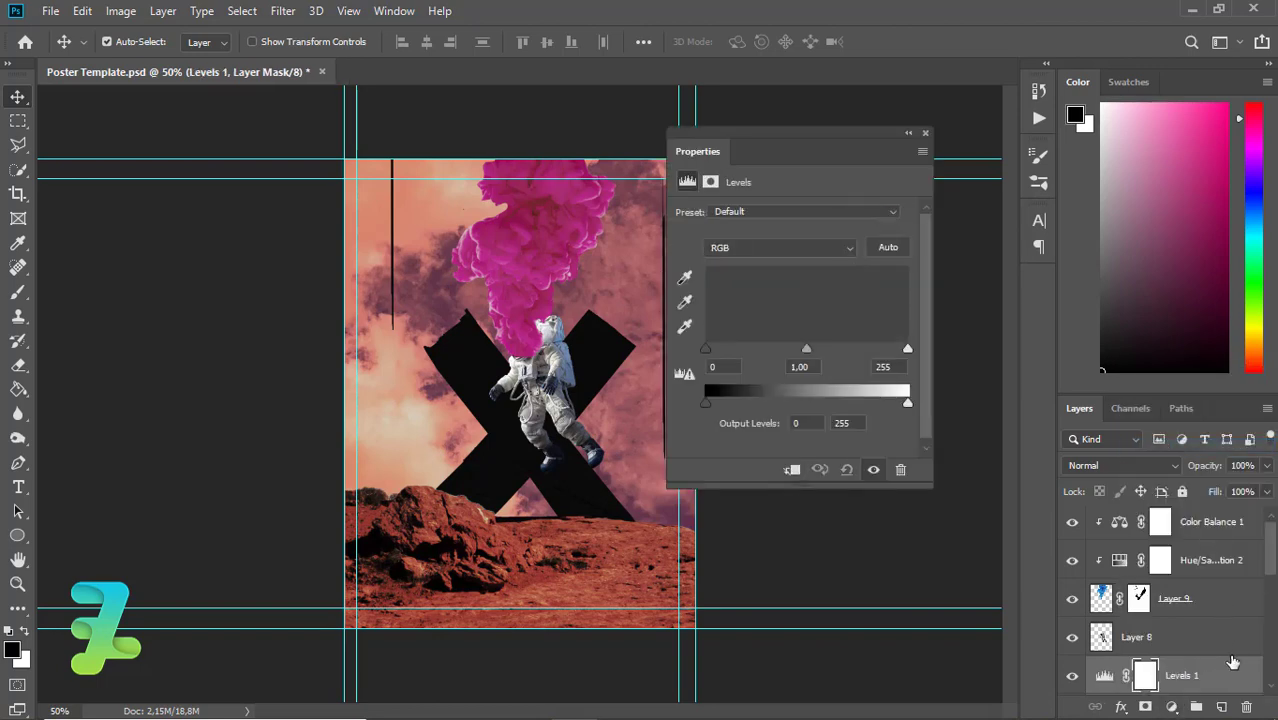
pyautogui.rightClick(1232, 675)
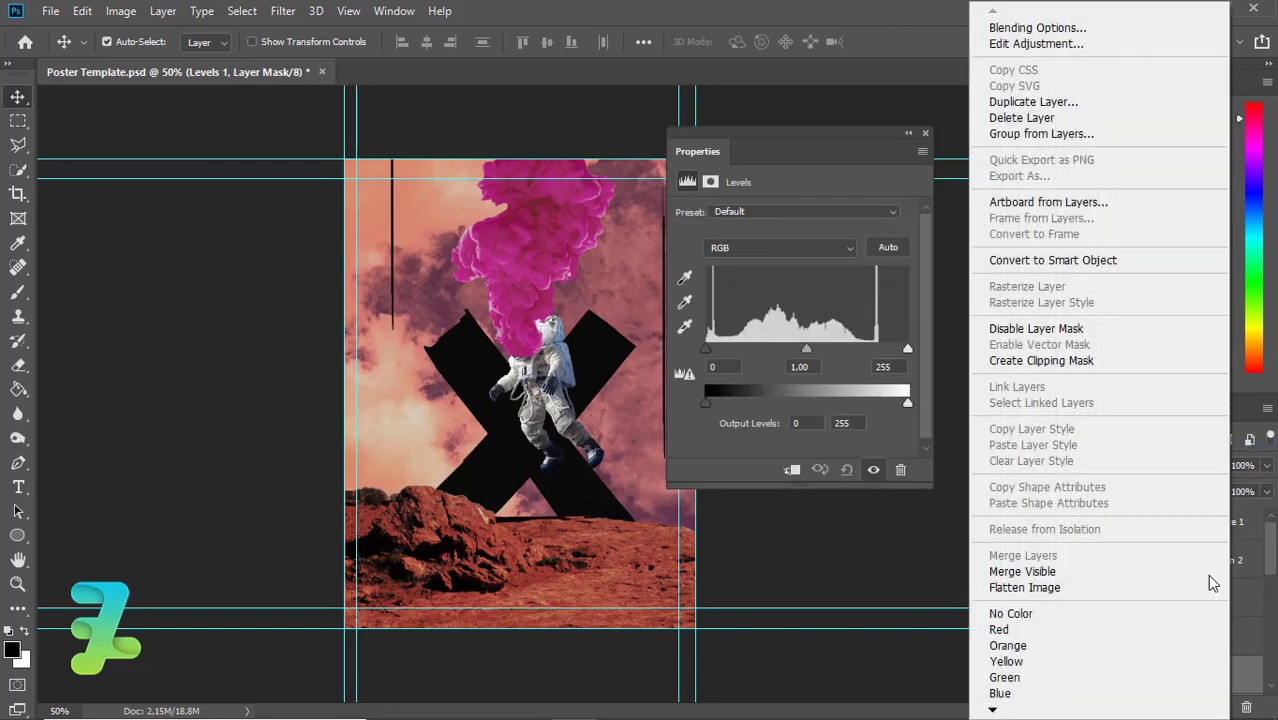
pyautogui.click(1100, 361)
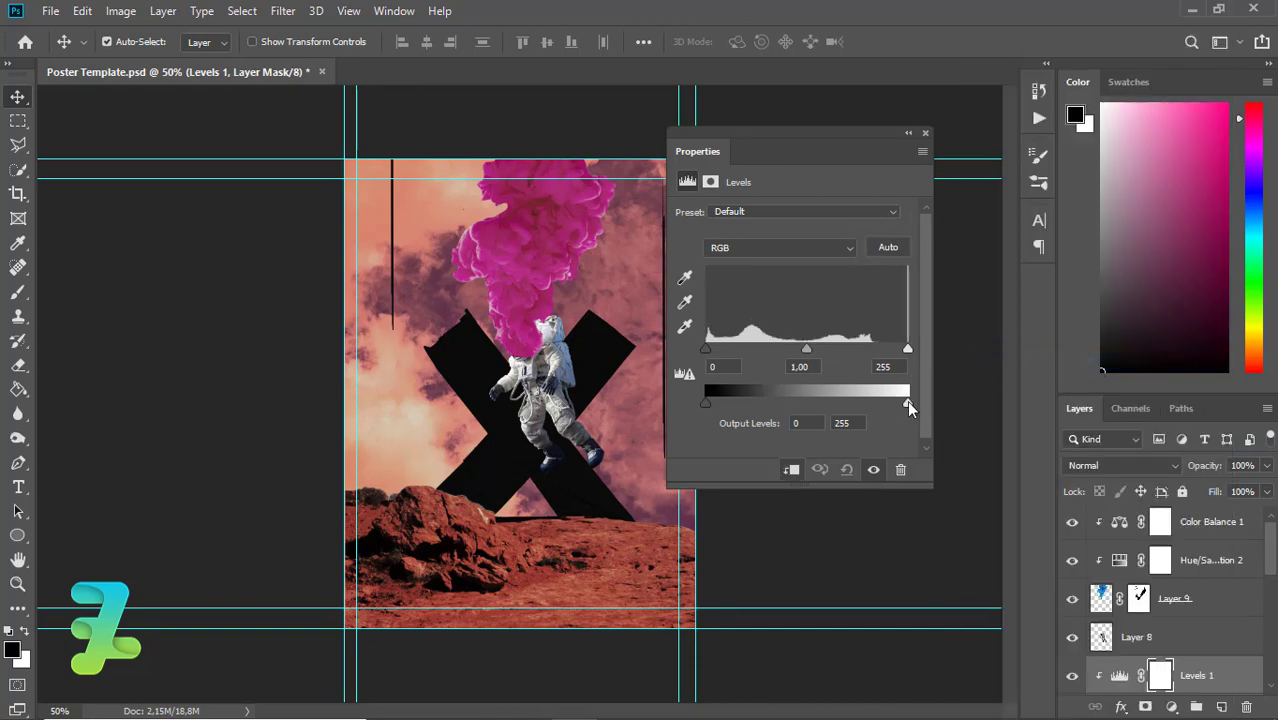
pyautogui.moveTo(907, 402)
pyautogui.mouseDown()
pyautogui.moveTo(831, 418)
pyautogui.moveTo(864, 413)
pyautogui.mouseUp()
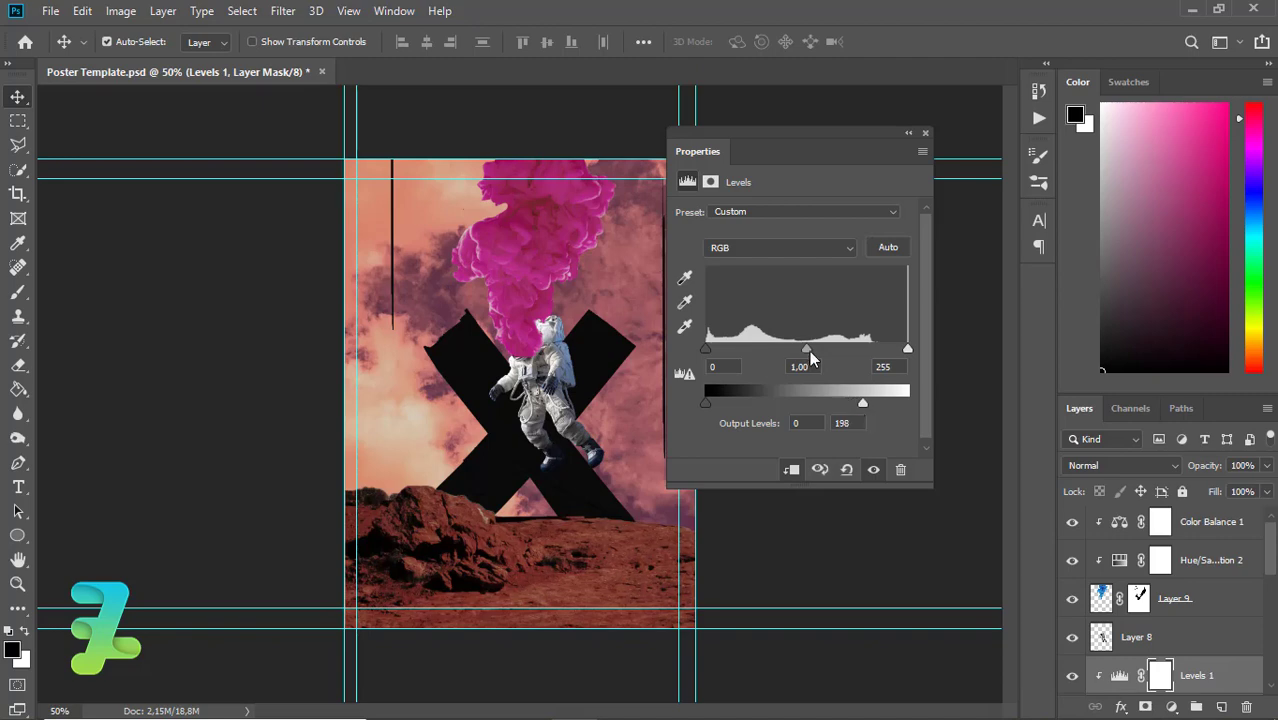
pyautogui.moveTo(807, 350)
pyautogui.mouseDown()
pyautogui.moveTo(790, 352)
pyautogui.moveTo(820, 358)
pyautogui.mouseUp()
pyautogui.moveTo(809, 350); pyautogui.dragTo(786, 350)
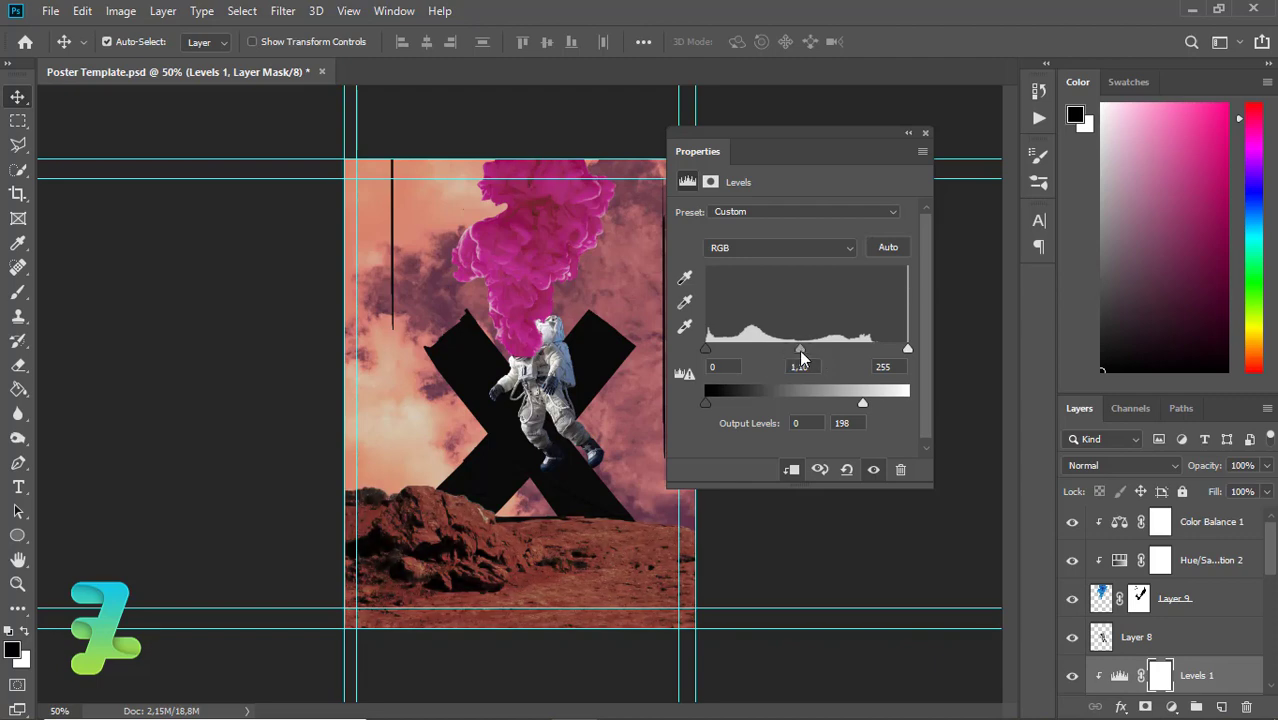
pyautogui.moveTo(905, 348)
pyautogui.mouseDown()
pyautogui.moveTo(854, 350)
pyautogui.moveTo(886, 353)
pyautogui.mouseUp()
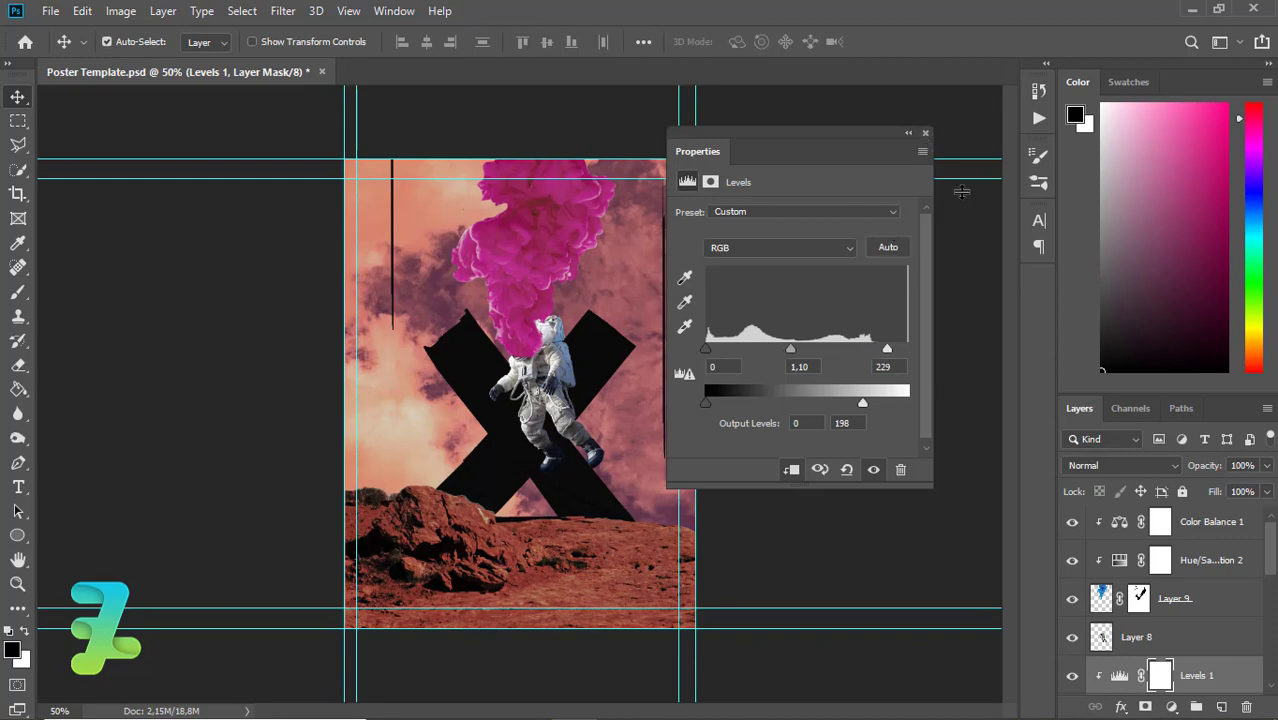
pyautogui.click(1172, 707)
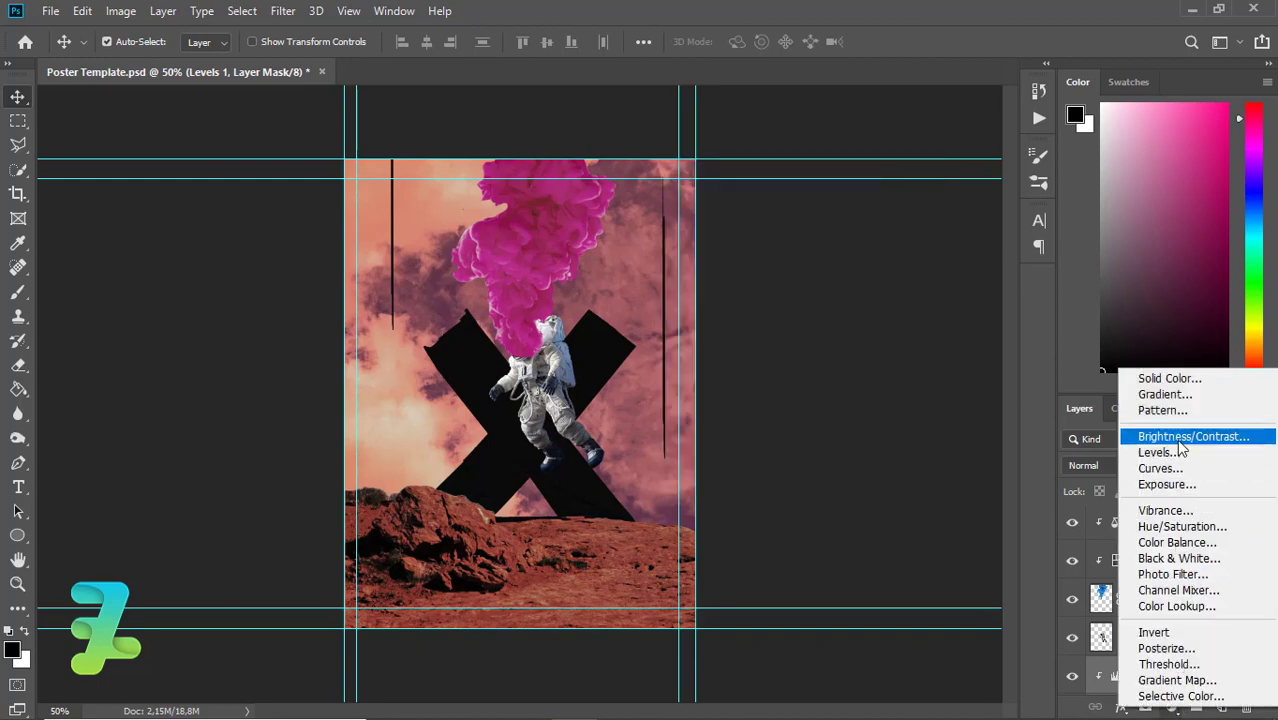
# - Add a clipped Exposure 2 adjustment set to exposure +0.50, offset -0.0250 and gamma 0.87
pyautogui.click(1170, 485)
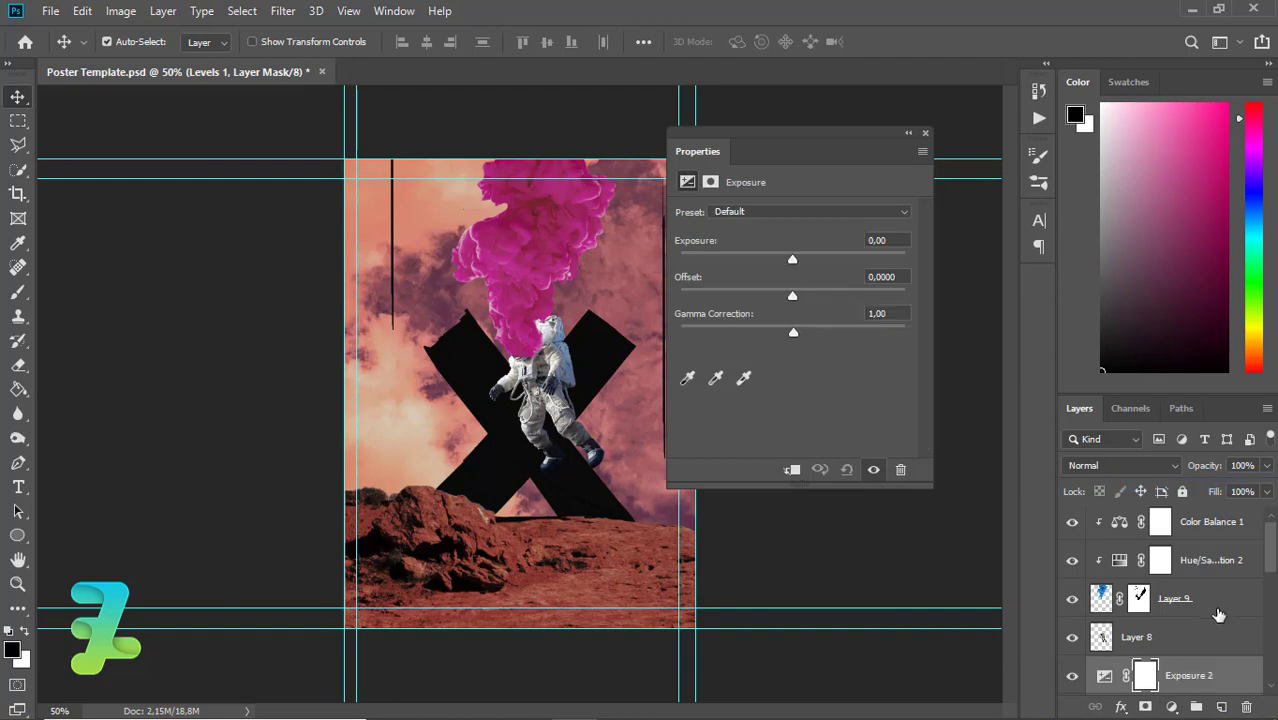
pyautogui.rightClick(1230, 674)
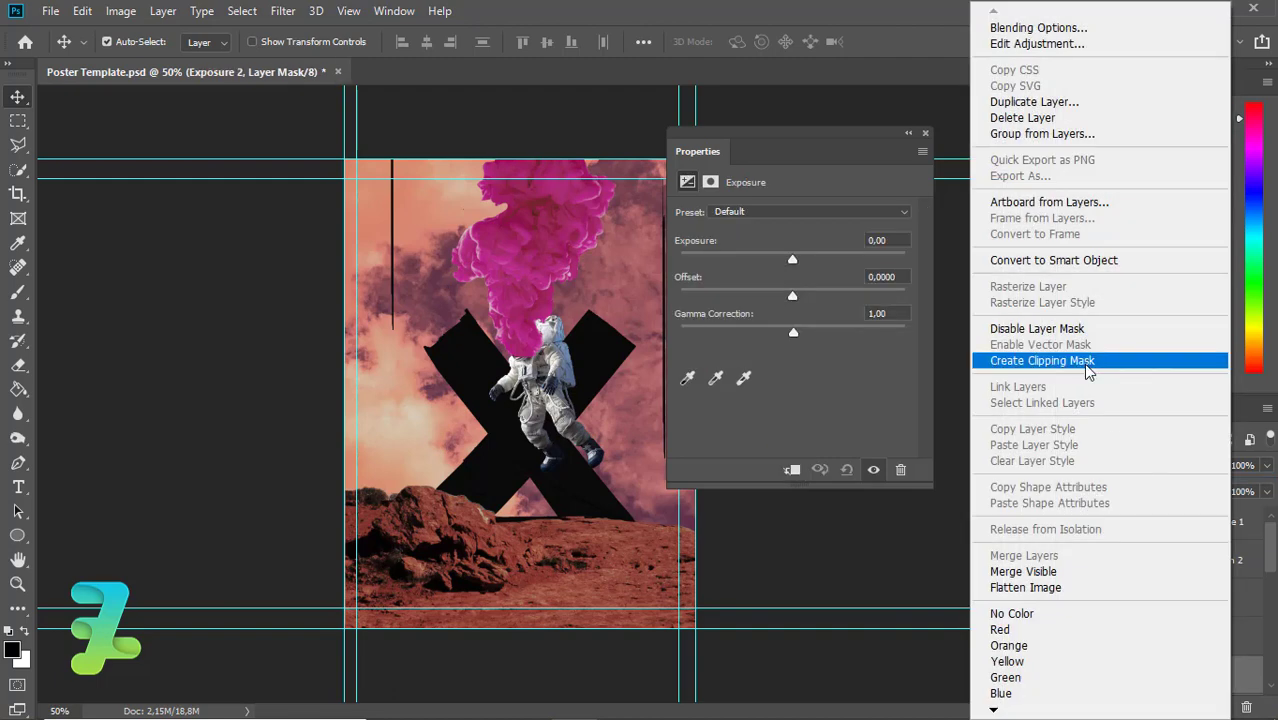
pyautogui.click(1087, 366)
pyautogui.moveTo(793, 333); pyautogui.dragTo(808, 335)
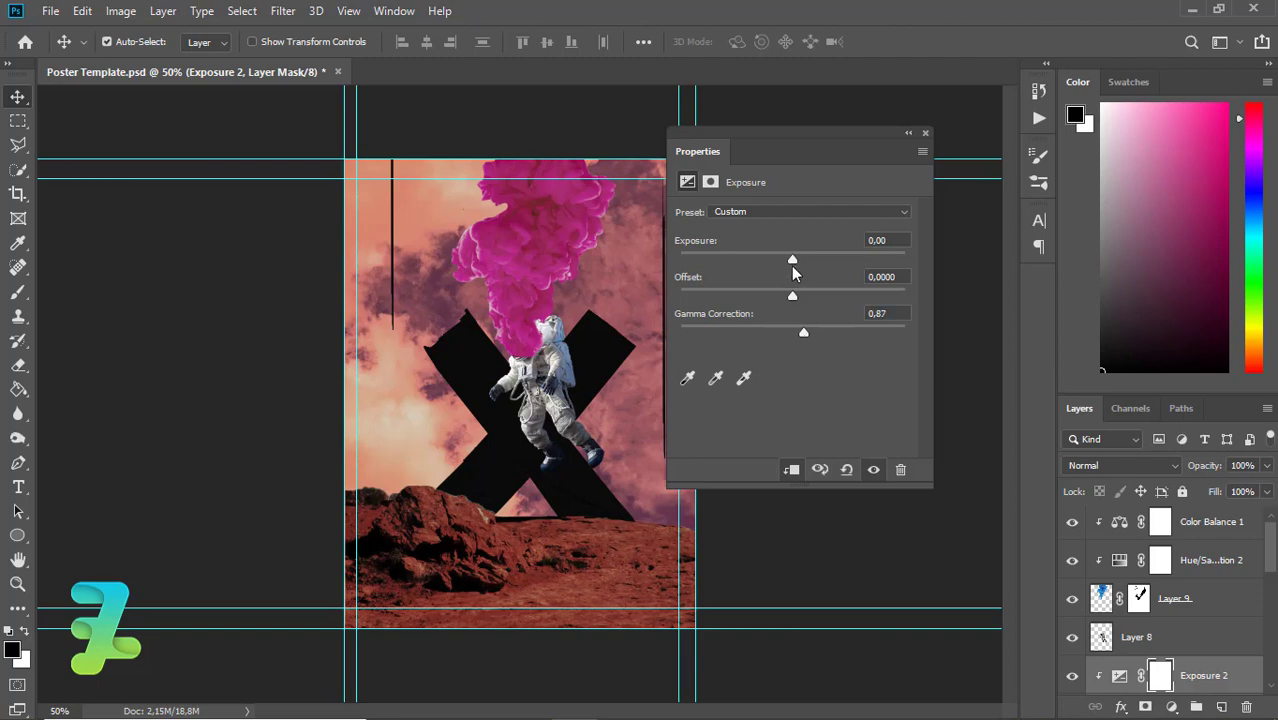
pyautogui.moveTo(791, 260)
pyautogui.mouseDown()
pyautogui.moveTo(799, 282)
pyautogui.moveTo(780, 298)
pyautogui.mouseUp()
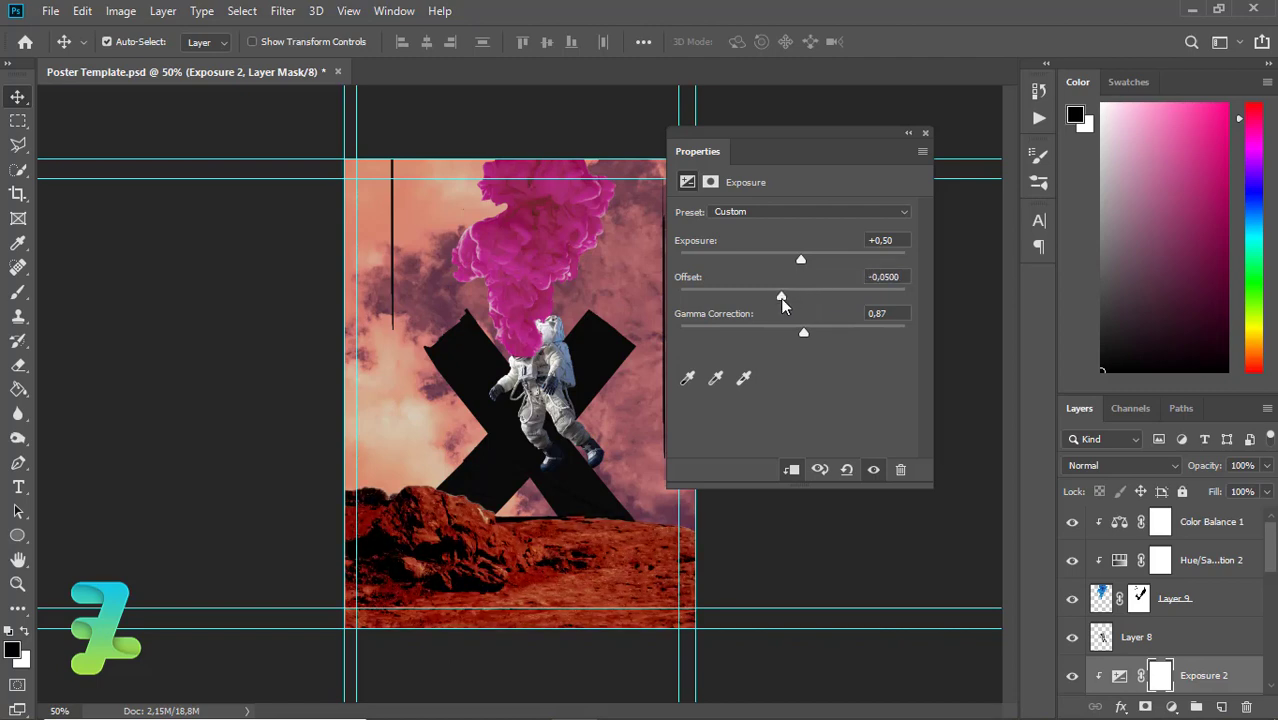
pyautogui.moveTo(780, 298); pyautogui.dragTo(786, 298)
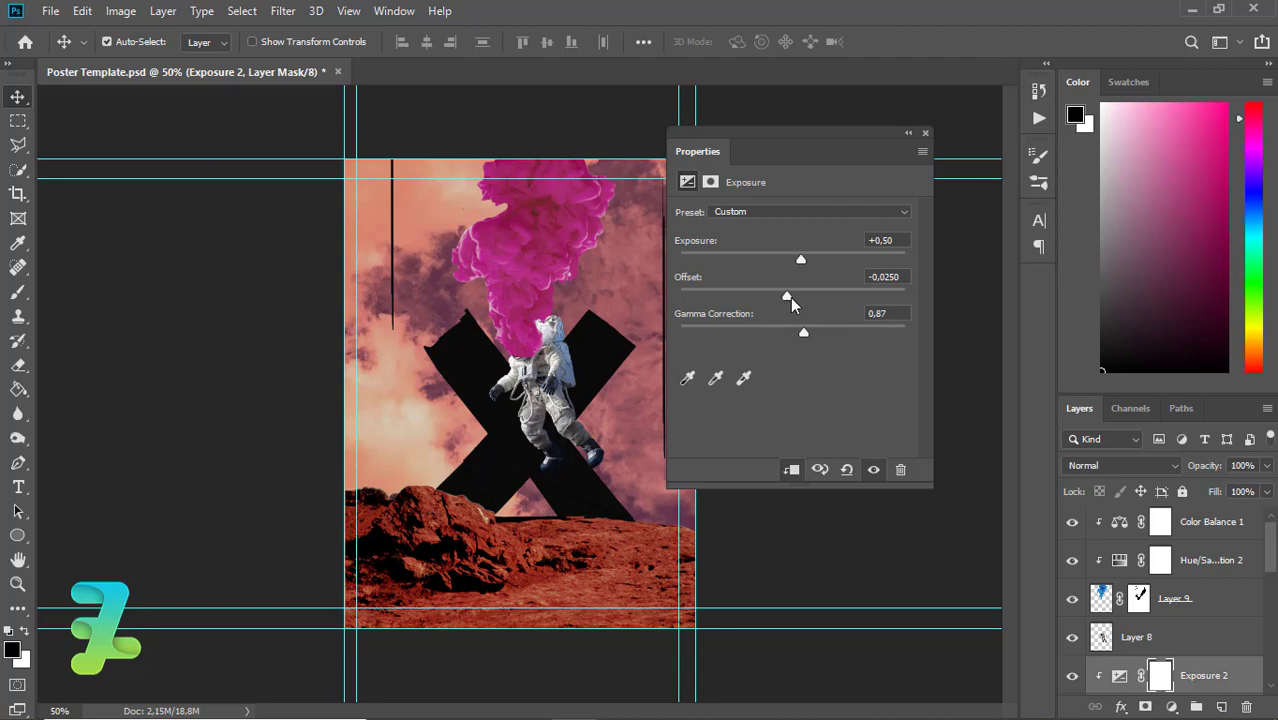
pyautogui.click(925, 132)
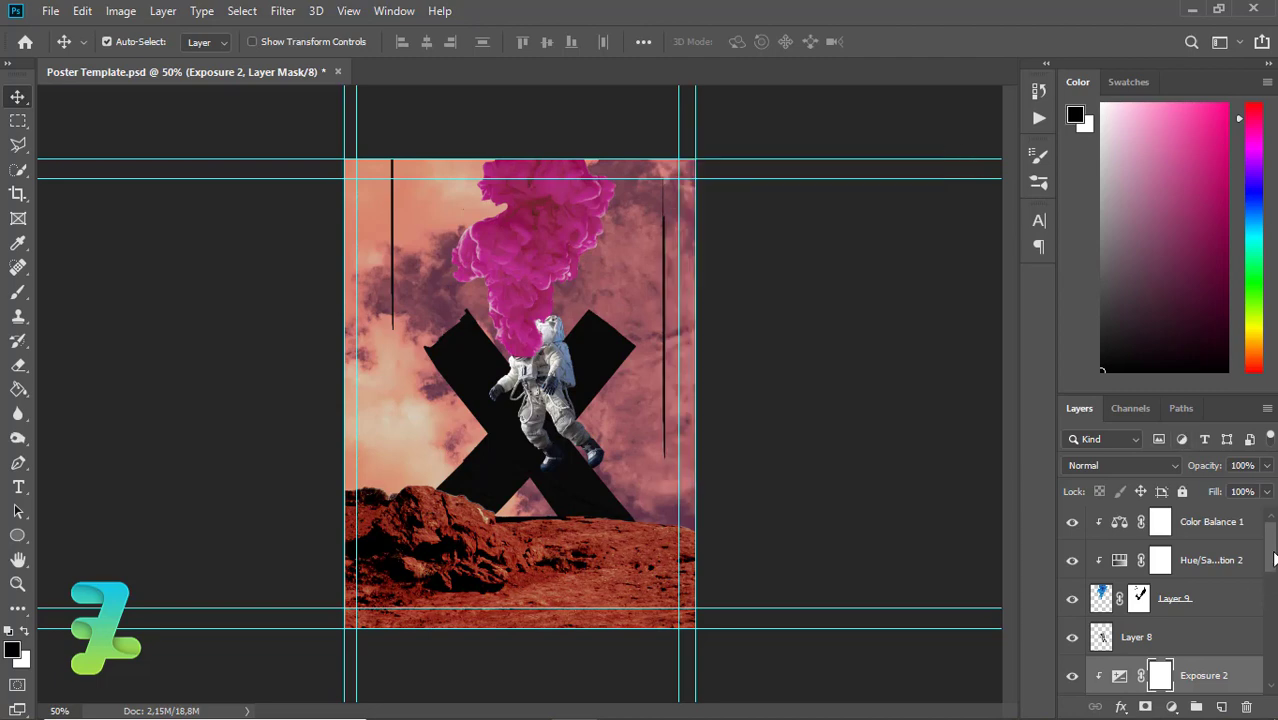
# - Set the Vibrance 2 adjustment to saturation +28 and vibrance about -42
pyautogui.scroll(-5, 1253, 600)
pyautogui.scroll(3, 1250, 610)
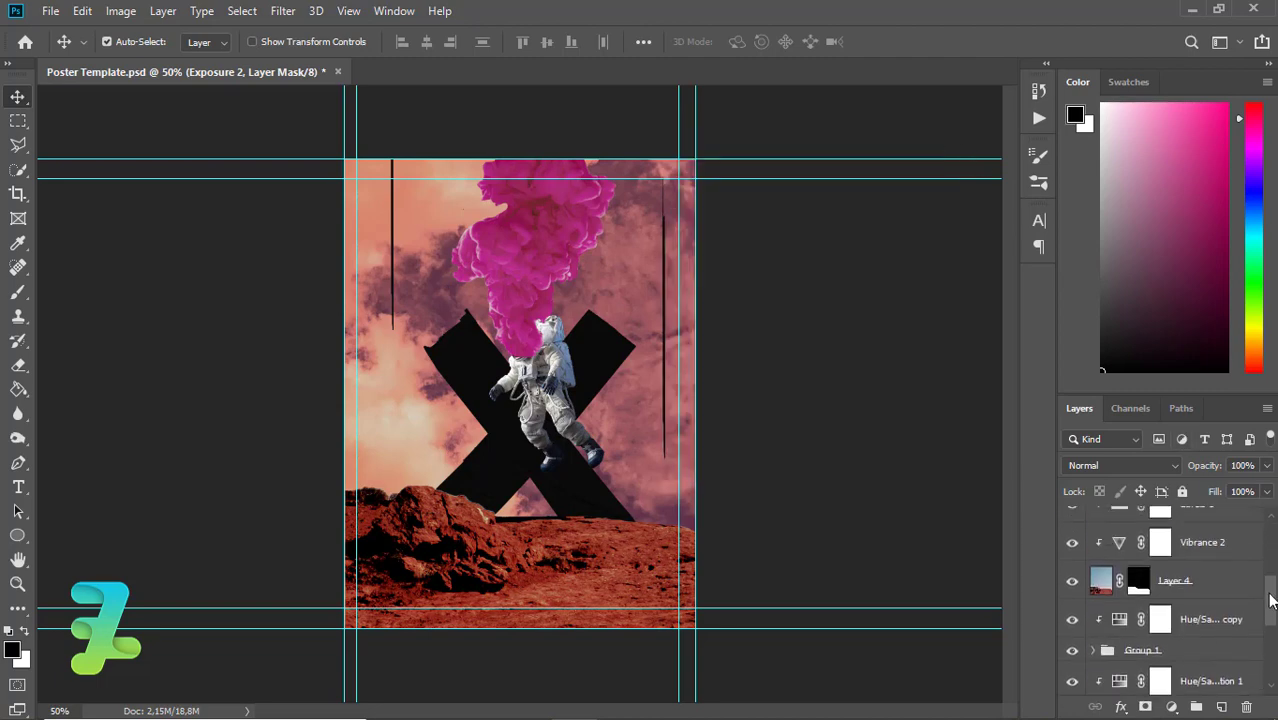
pyautogui.doubleClick(1120, 590)
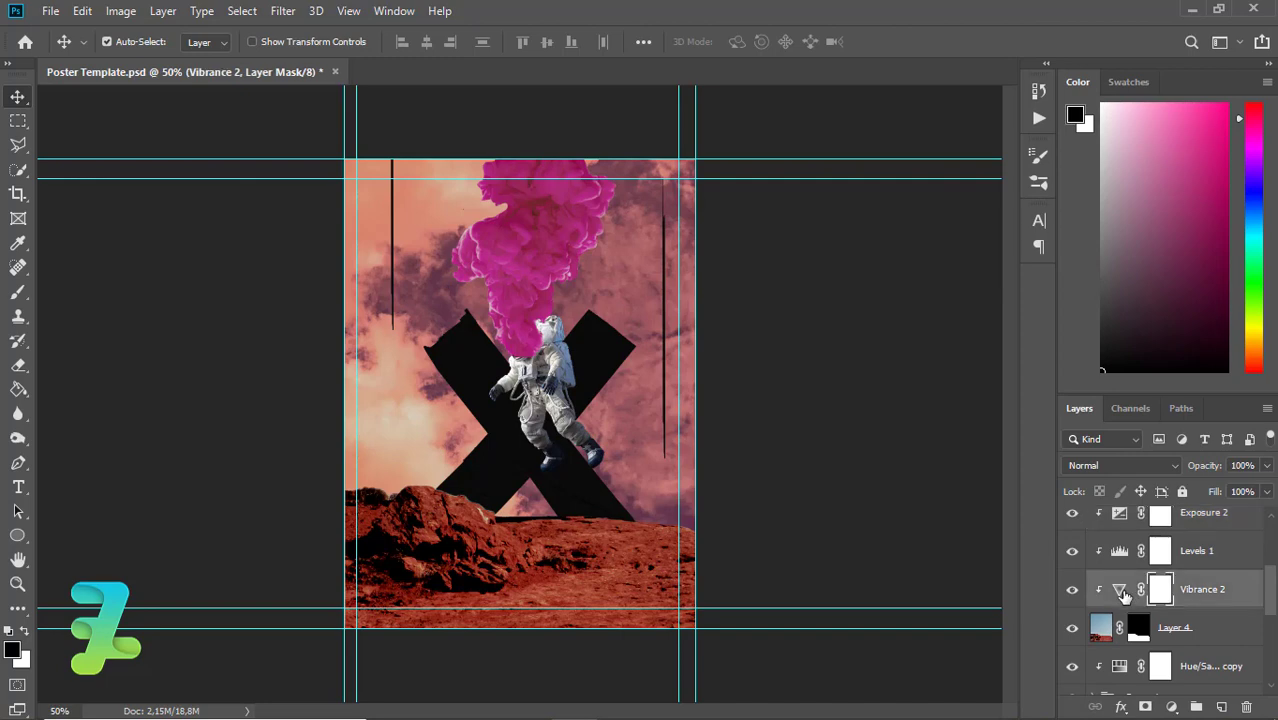
pyautogui.moveTo(800, 267)
pyautogui.mouseDown()
pyautogui.moveTo(842, 276)
pyautogui.moveTo(824, 290)
pyautogui.mouseUp()
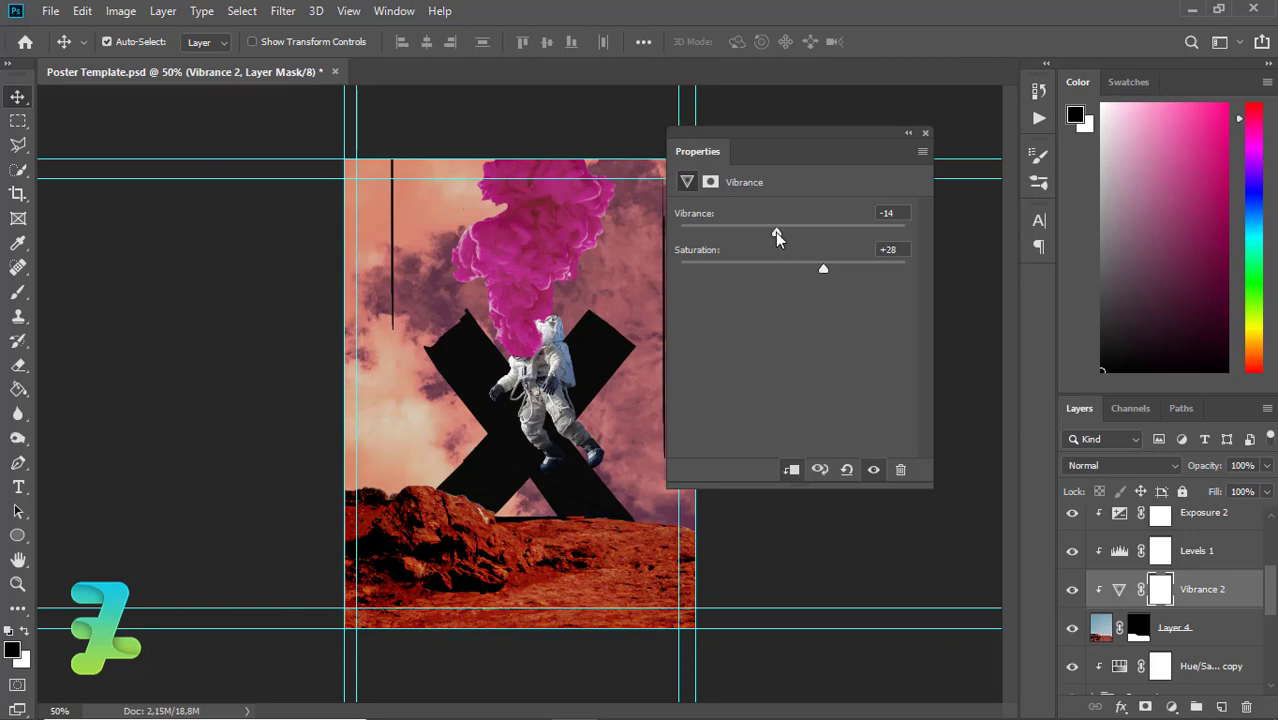
pyautogui.moveTo(776, 230); pyautogui.dragTo(744, 233)
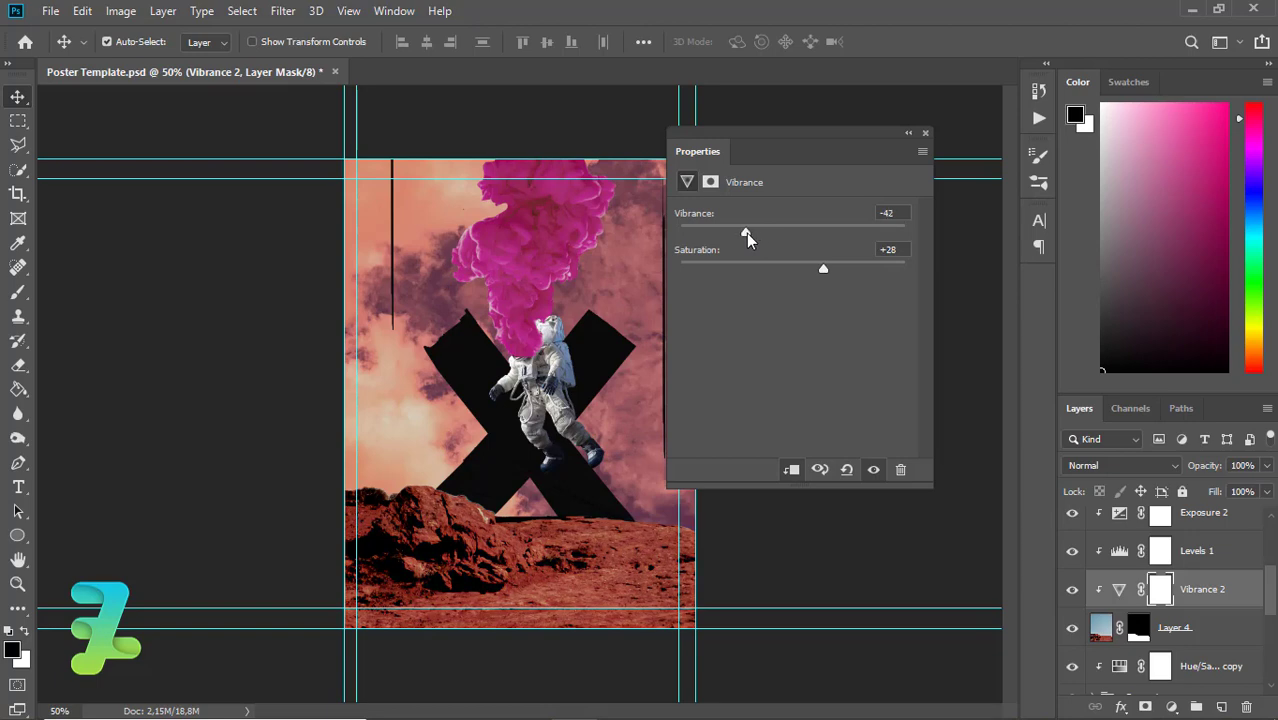
pyautogui.click(925, 133)
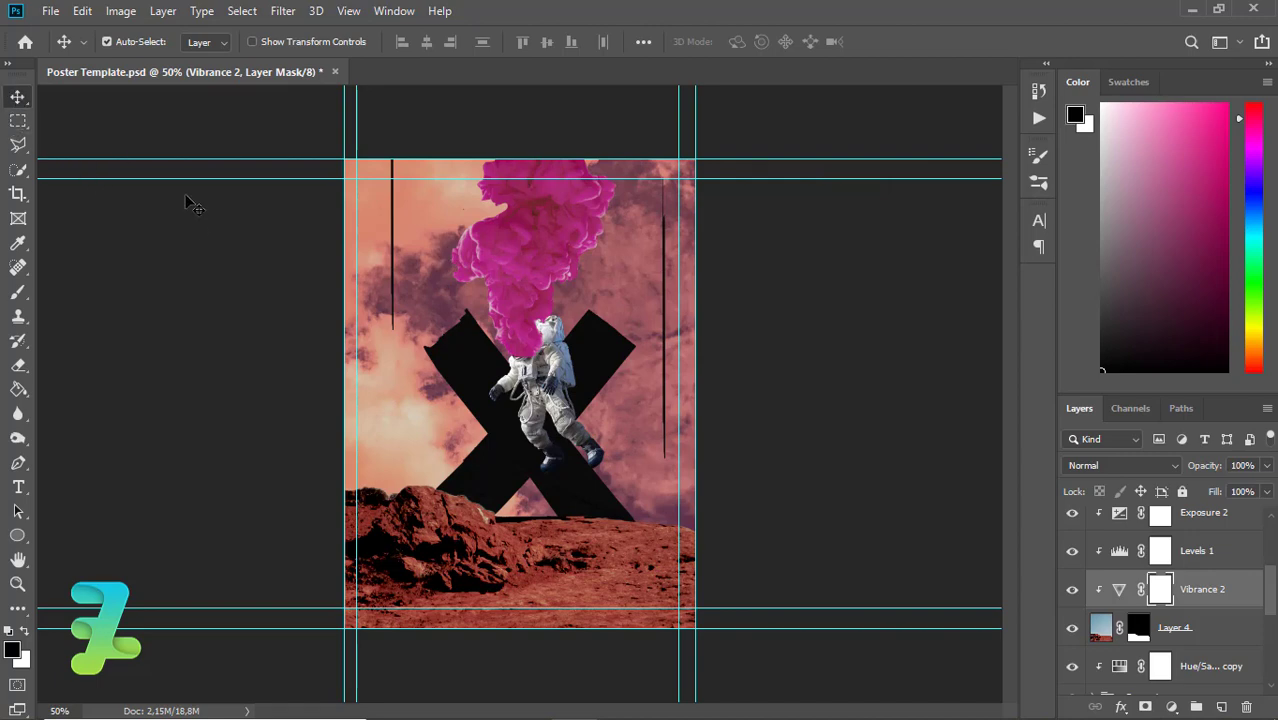
# - Add a new empty Layer 10 above the Color Balance 1 layer
pyautogui.hotkey('ctrl', '-')
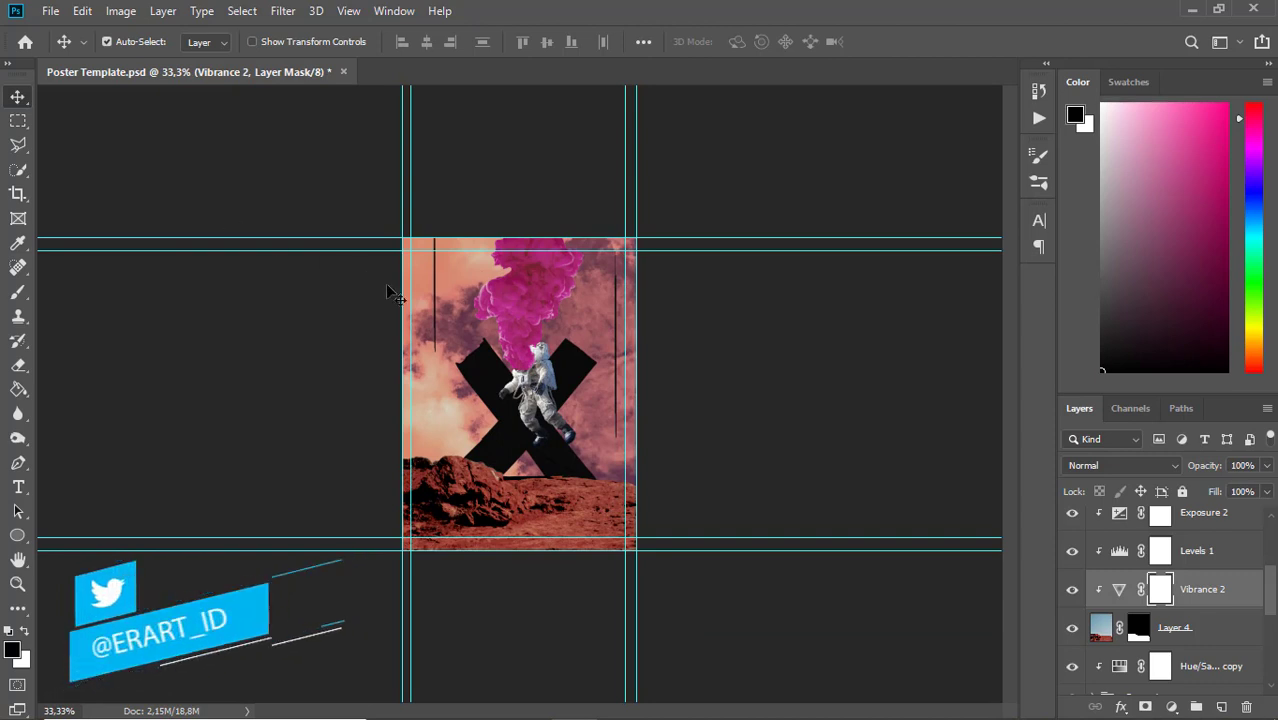
pyautogui.scroll(4, 1216, 525)
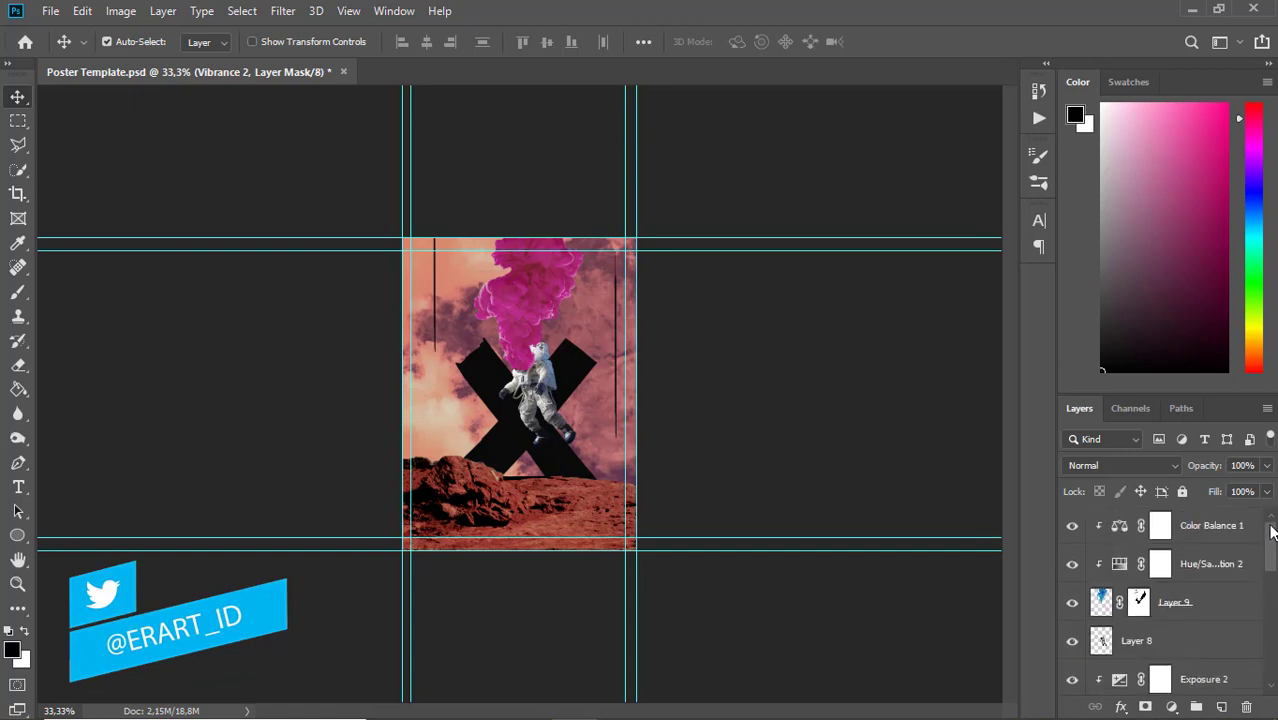
pyautogui.click(1216, 533)
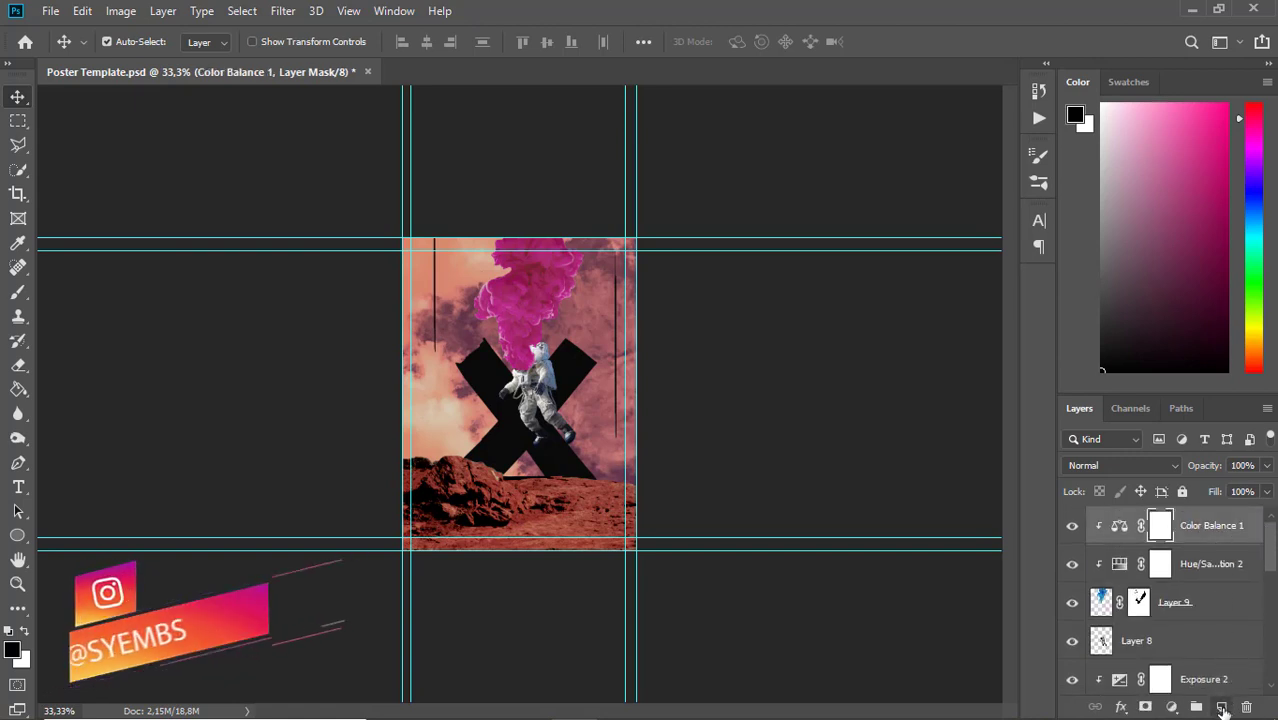
pyautogui.click(1221, 707)
# - Set up a fully soft Brush with 0% hardness, enlarged to 1300 px
pyautogui.press('b')
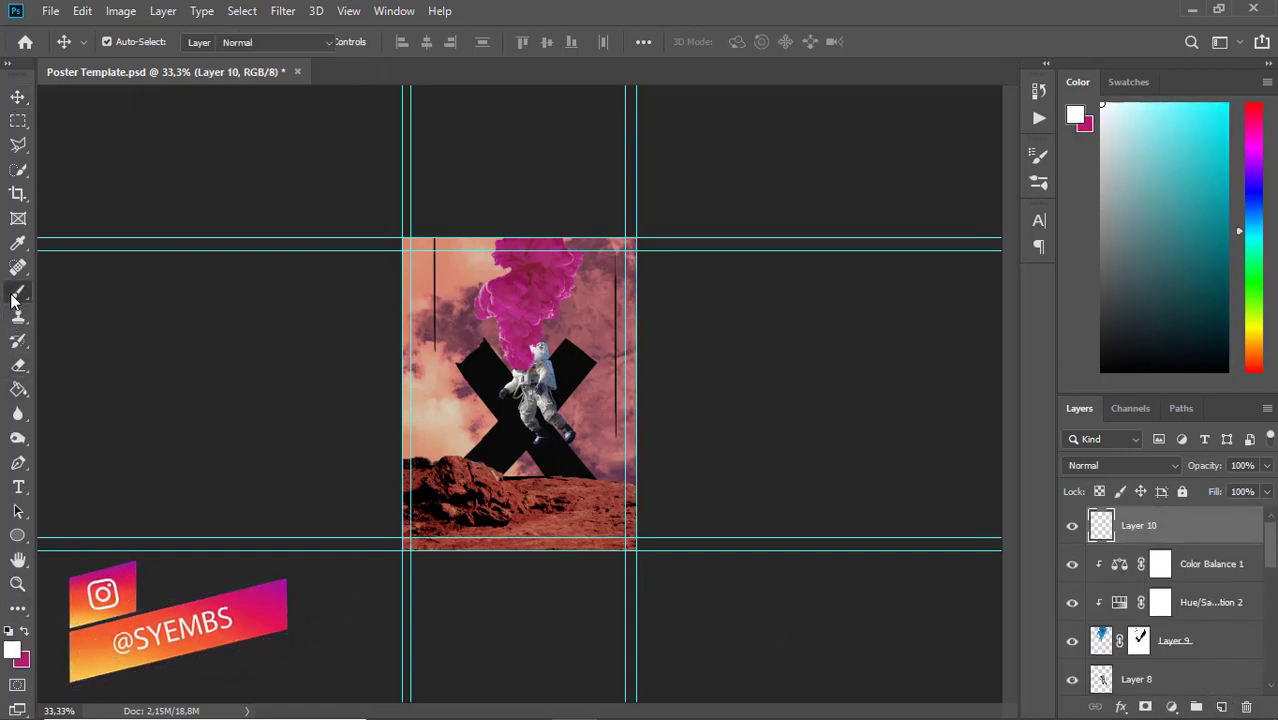
pyautogui.click(134, 43)
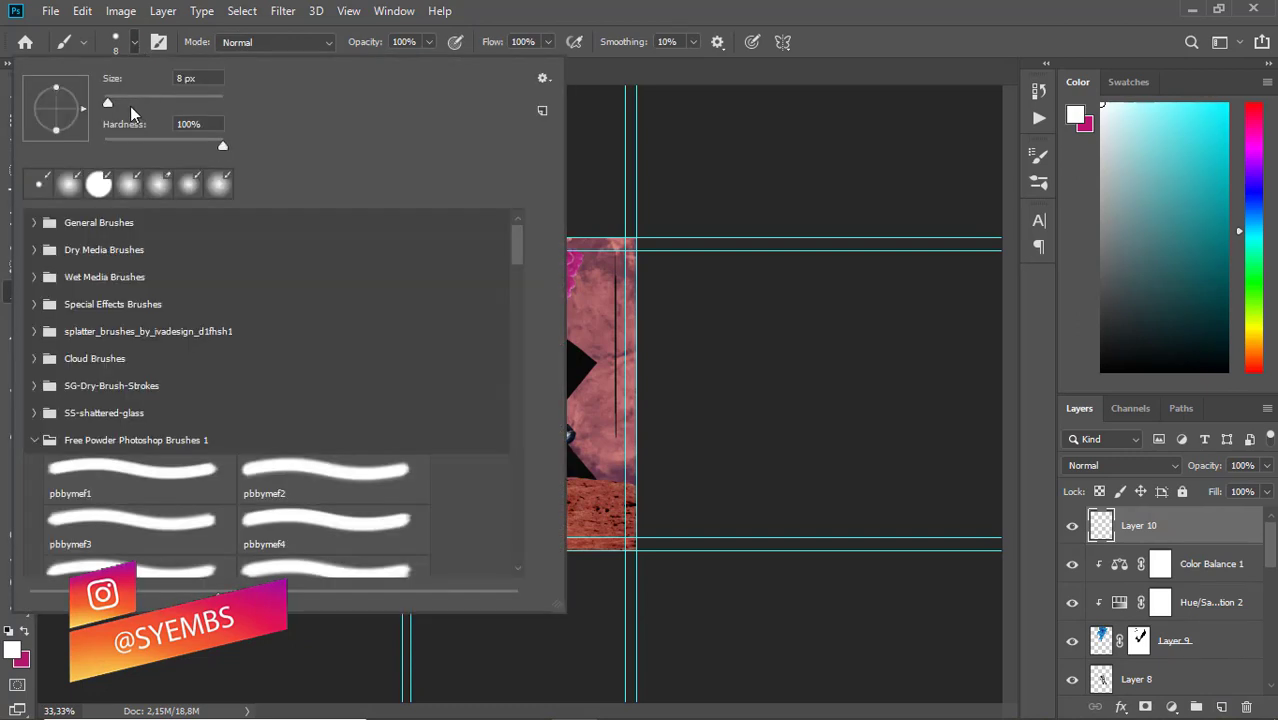
pyautogui.moveTo(111, 102); pyautogui.dragTo(173, 104)
pyautogui.moveTo(221, 145); pyautogui.dragTo(104, 147)
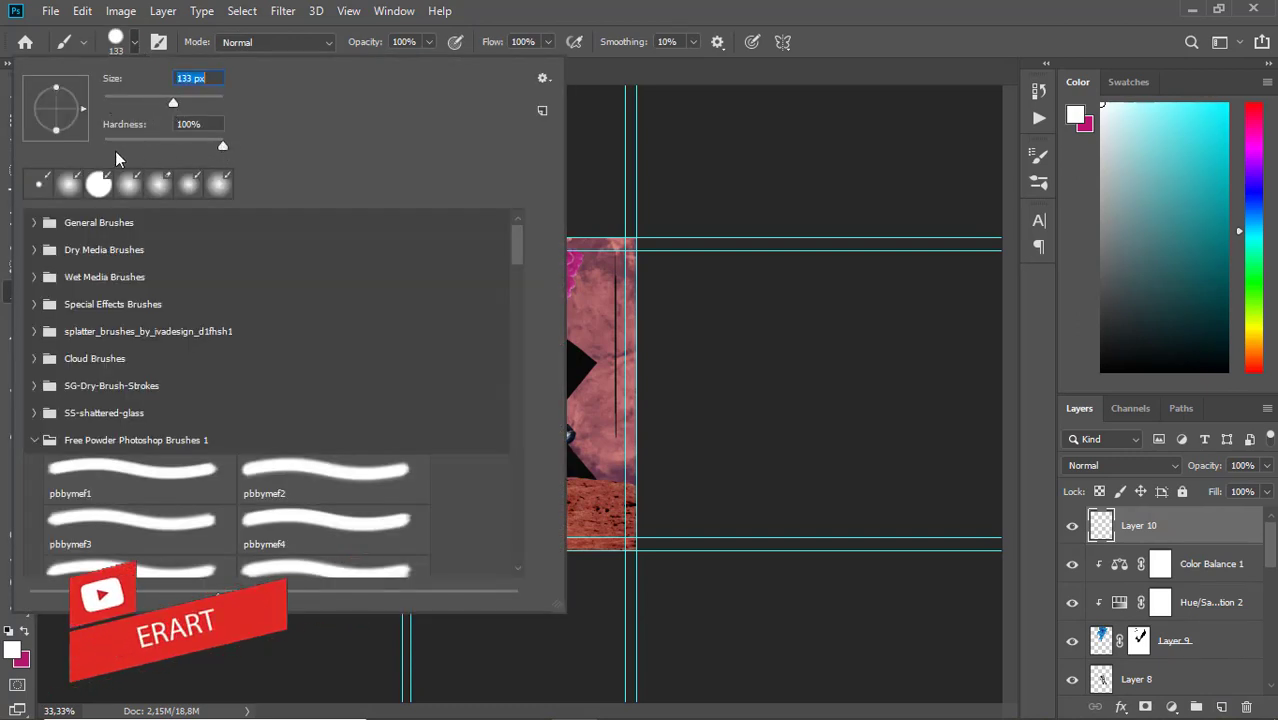
pyautogui.click(130, 53)
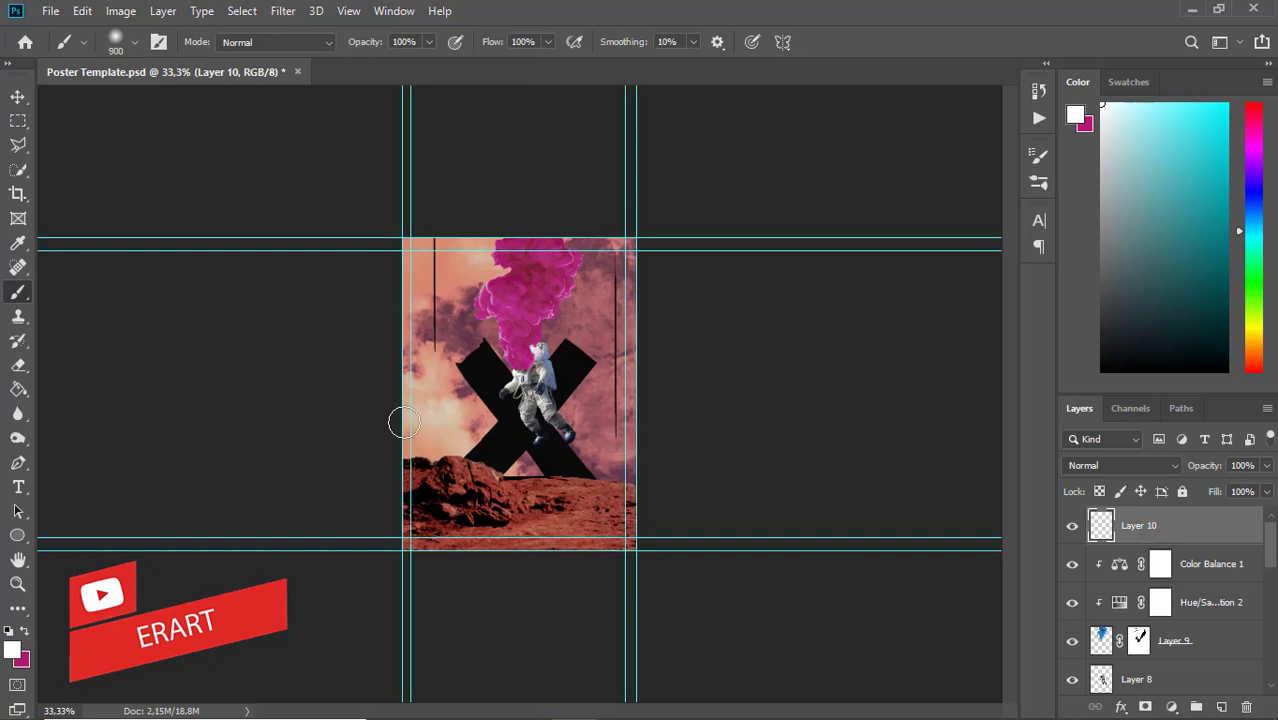
pyautogui.press(']')
pyautogui.press(']')
pyautogui.press(']')
pyautogui.press(']')
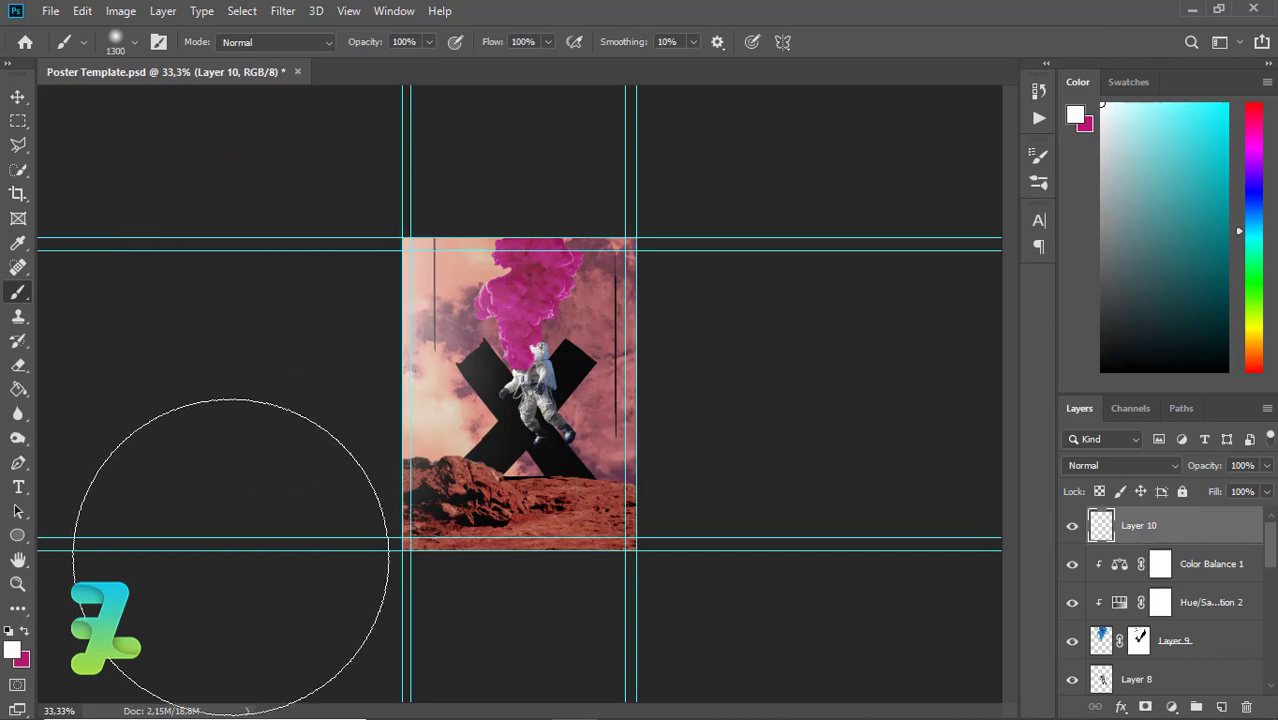
pyautogui.click(18, 97)
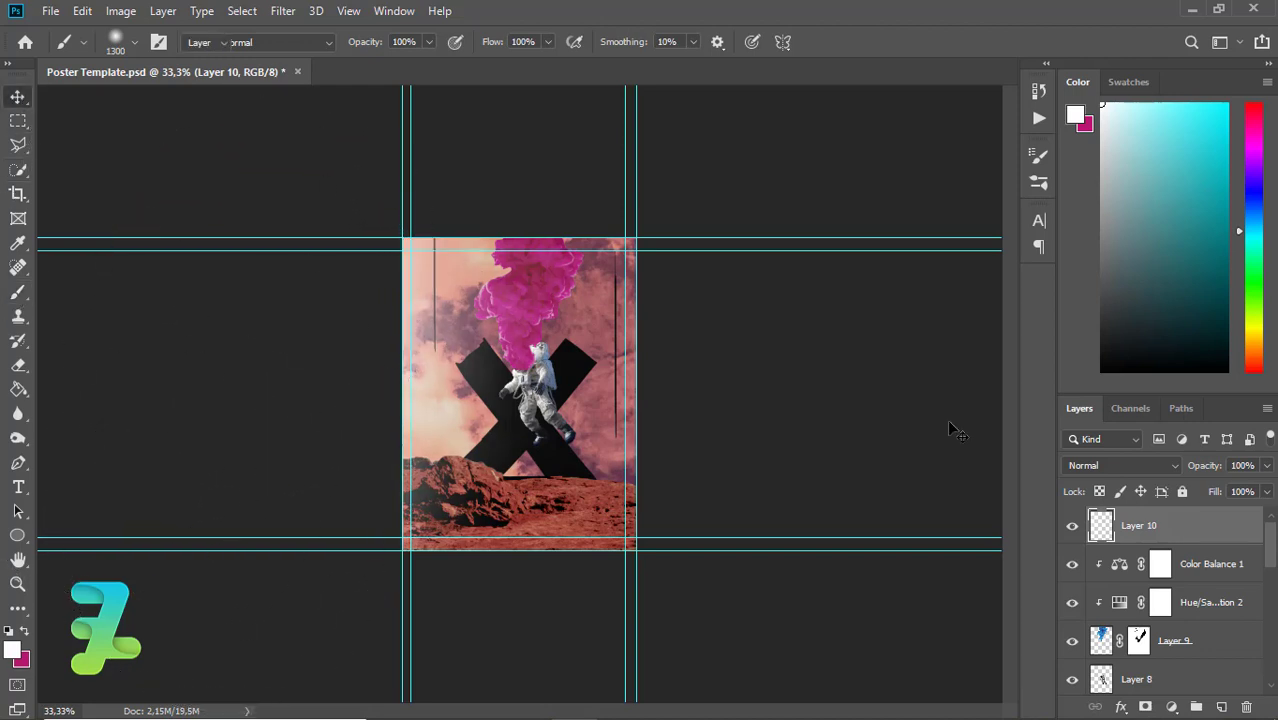
pyautogui.click(1093, 465)
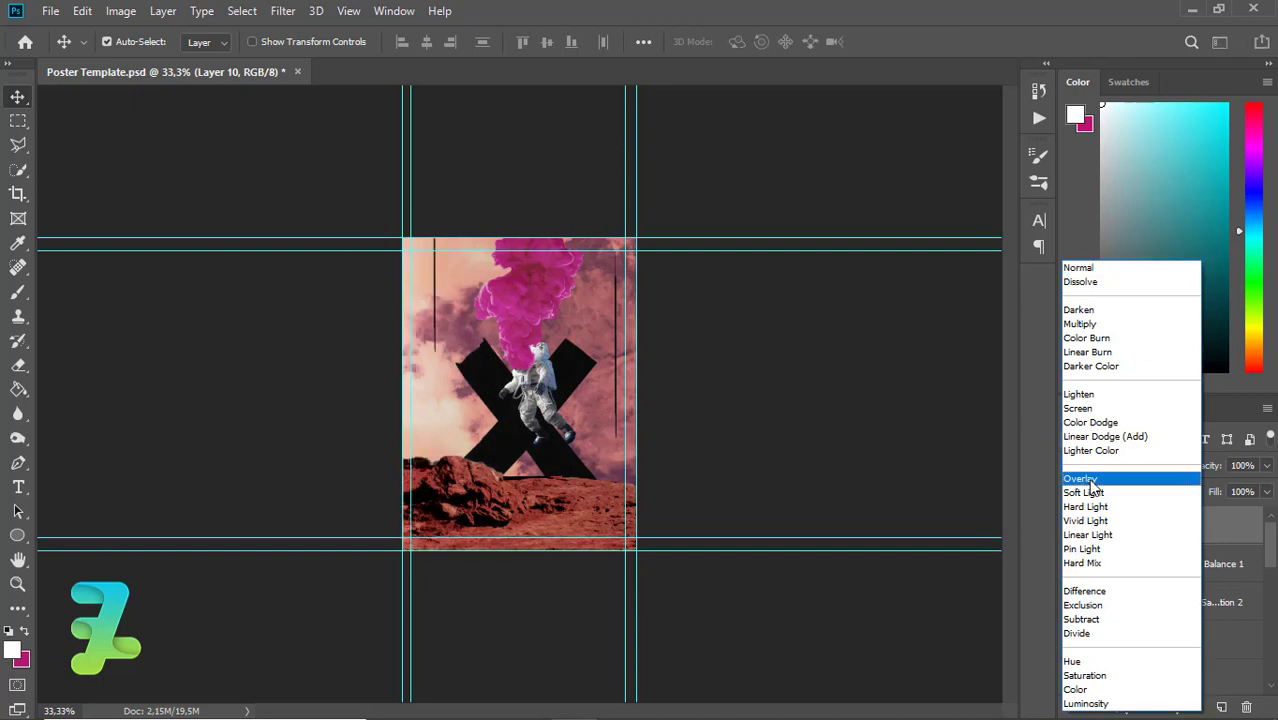
# - Set Layer 10 to Screen blend mode with Fill at 41%
pyautogui.click(1097, 412)
pyautogui.moveTo(1266, 491)
pyautogui.mouseDown()
pyautogui.moveTo(1233, 520)
pyautogui.moveTo(1212, 513)
pyautogui.mouseUp()
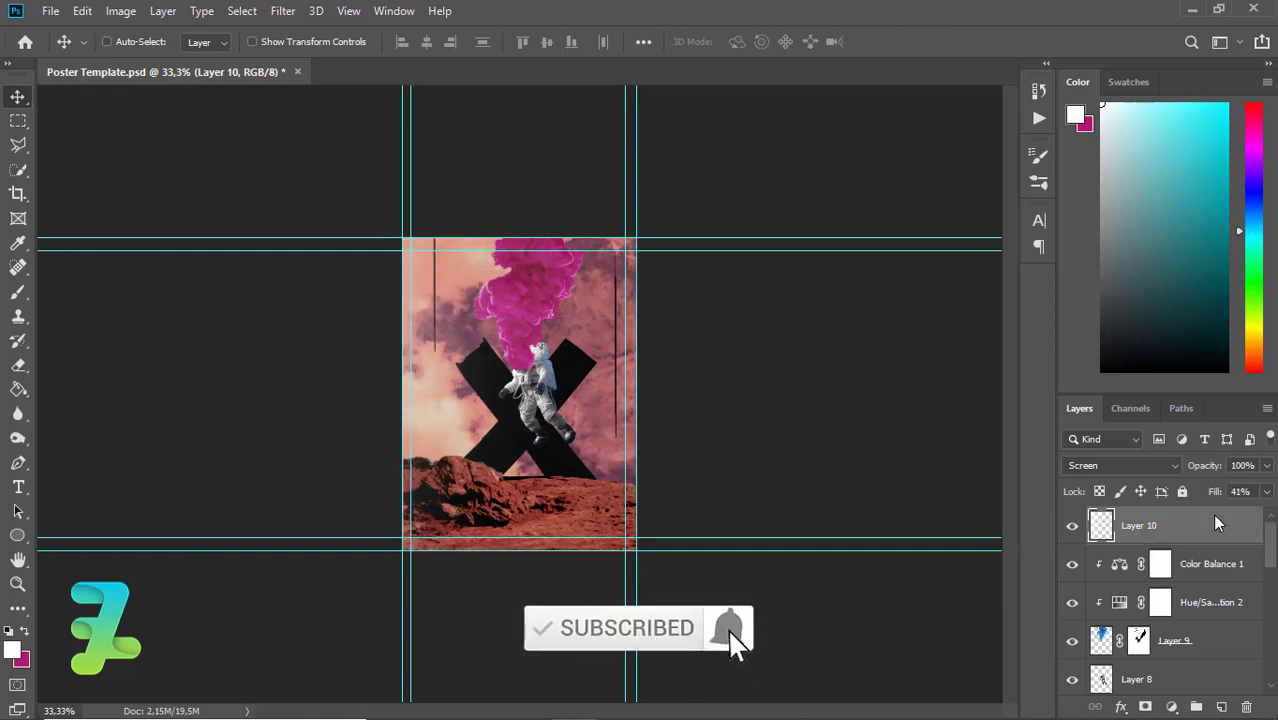
pyautogui.hotkey('ctrl', '+')
pyautogui.hotkey('ctrl', '+')
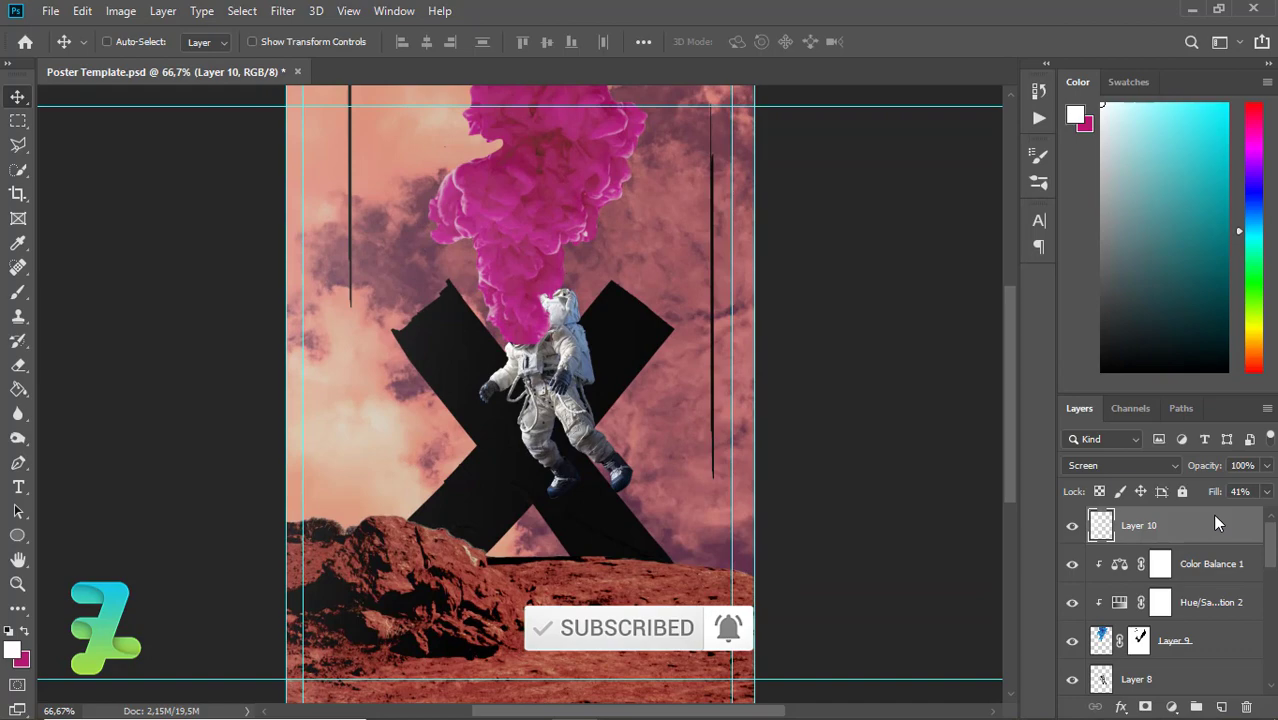
pyautogui.hotkey('ctrl', '-')
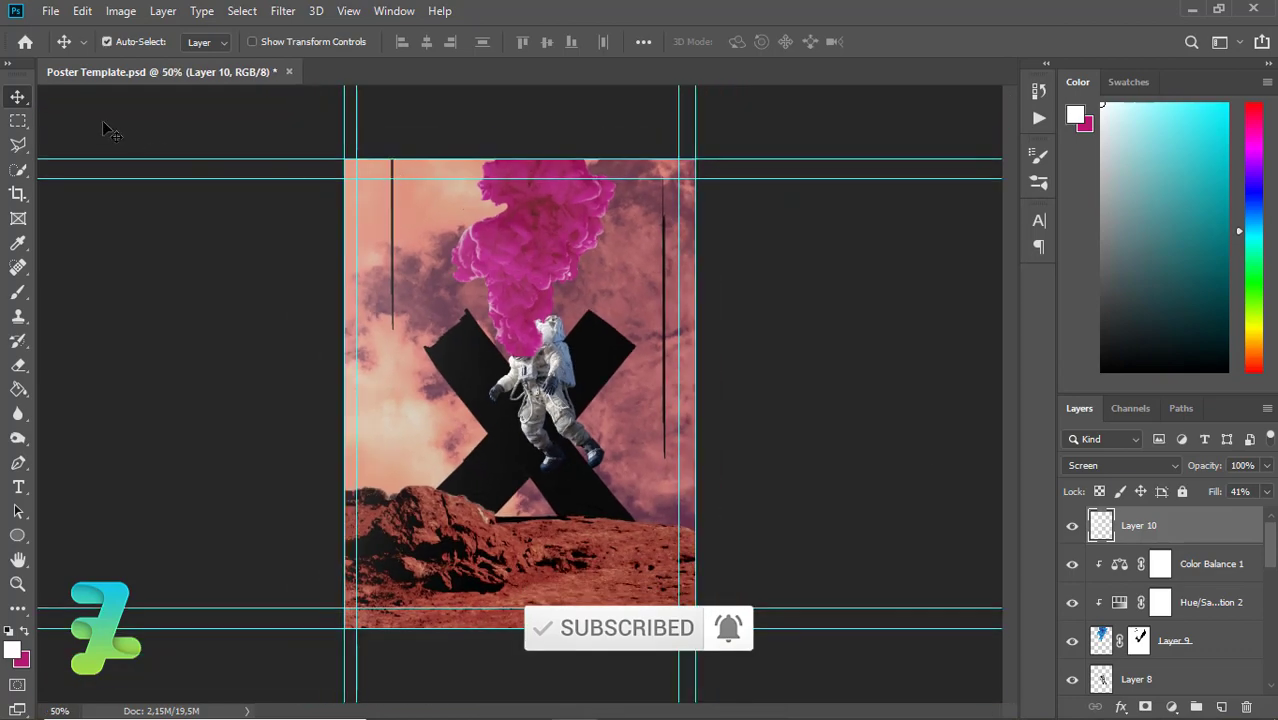